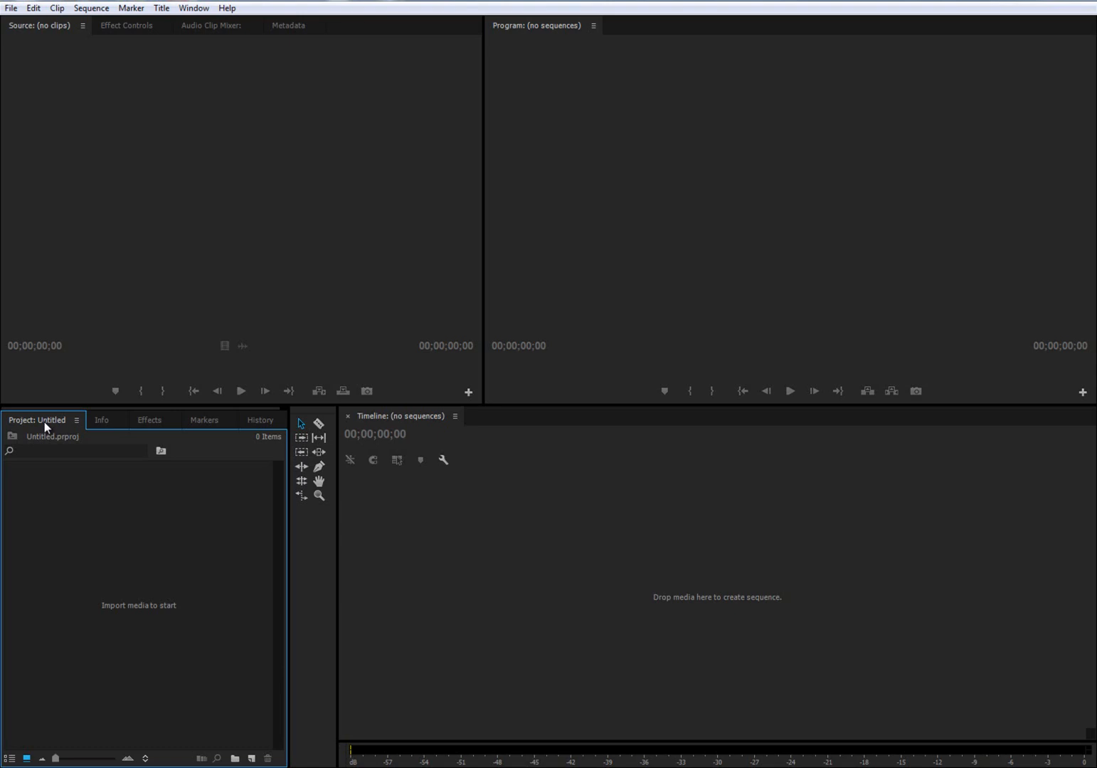
- Switch to the file browser and examine the rendered TIF frames in the Tad_Celia_TV_Set images folder, starting with Sc04_Cut01.TadSet.4440.tif
{"action": "left_click", "coordinate": [754, 650]}
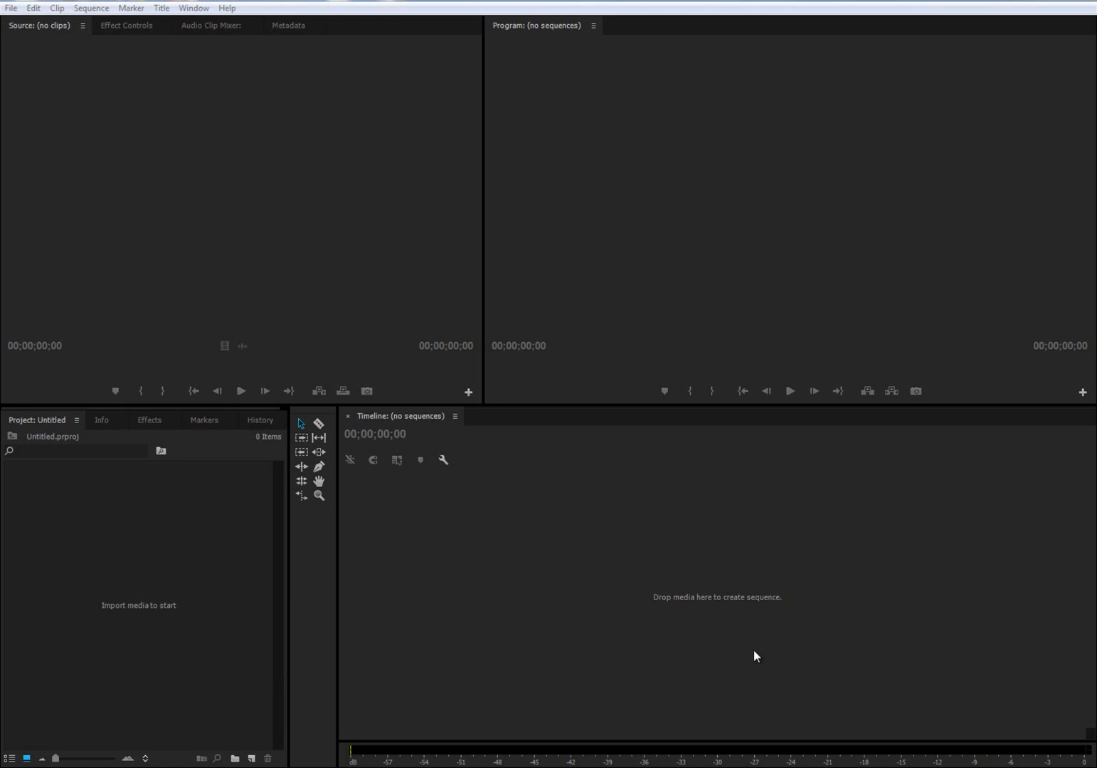
{"action": "left_click", "coordinate": [136, 767]}
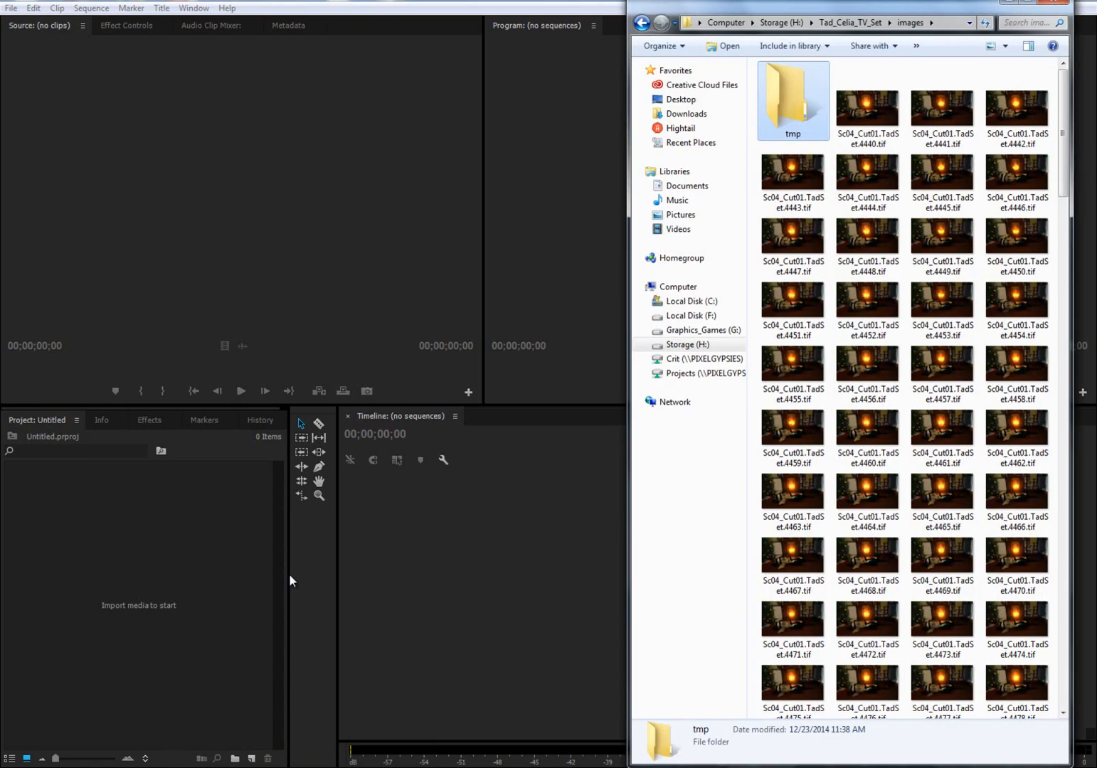
{"action": "left_click_drag", "start_coordinate": [629, 304], "coordinate": [247, 295]}
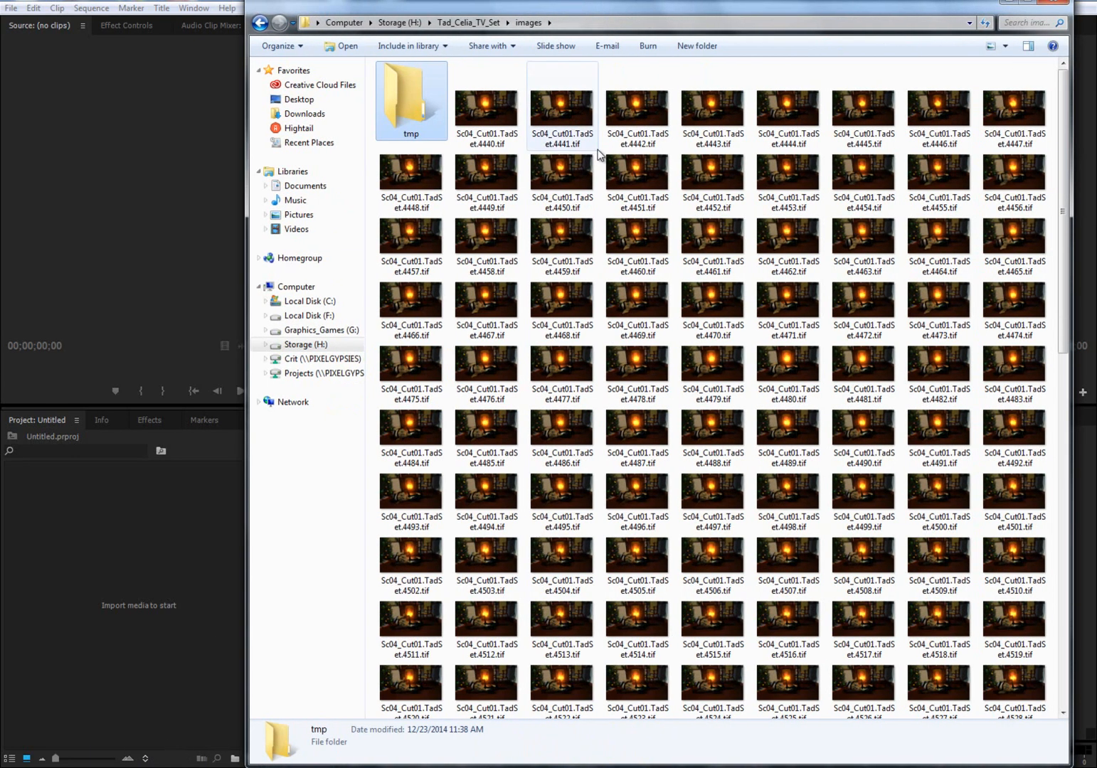
{"action": "left_click", "coordinate": [495, 122]}
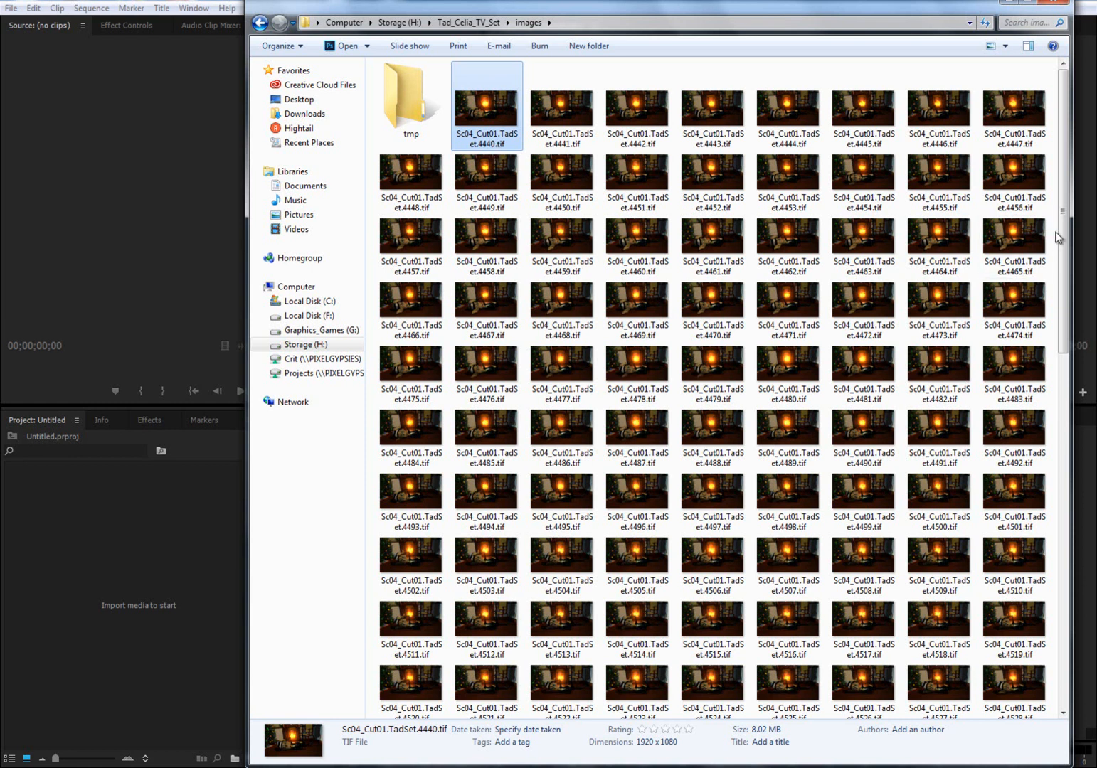
{"action": "mouse_move", "coordinate": [1061, 234]}
{"action": "left_mouse_down"}
{"action": "mouse_move", "coordinate": [1066, 618]}
{"action": "mouse_move", "coordinate": [1062, 213]}
{"action": "left_mouse_up"}
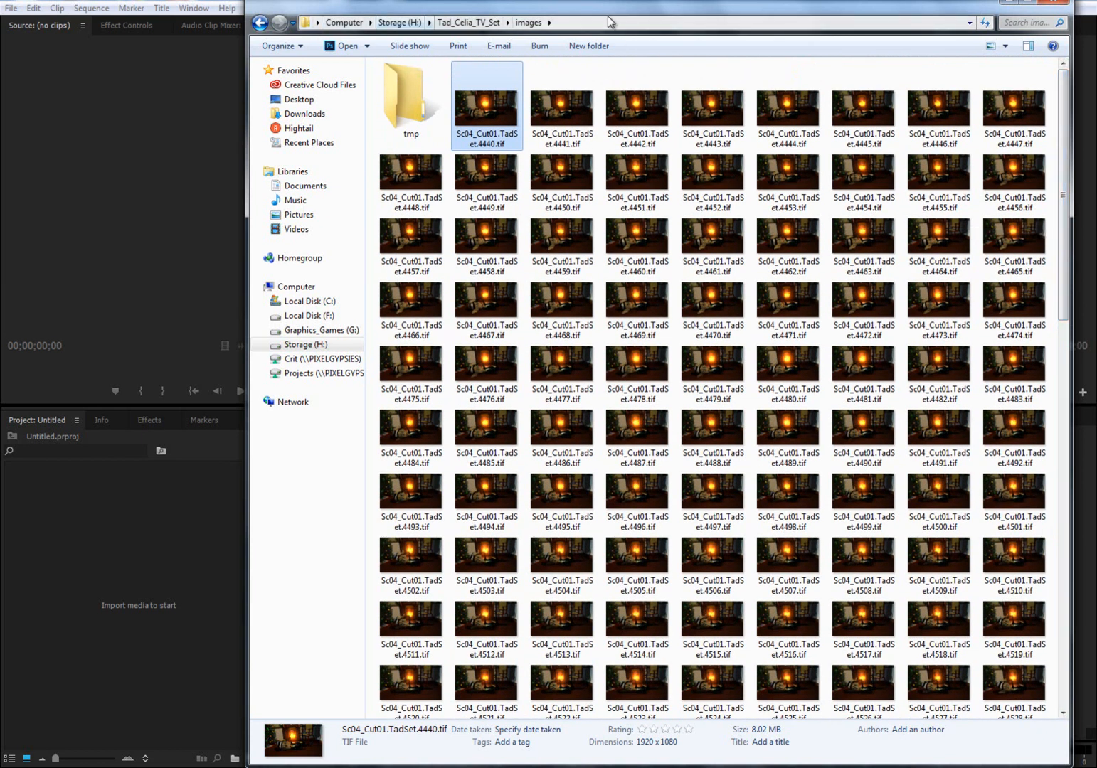
{"action": "double_click", "coordinate": [469, 302]}
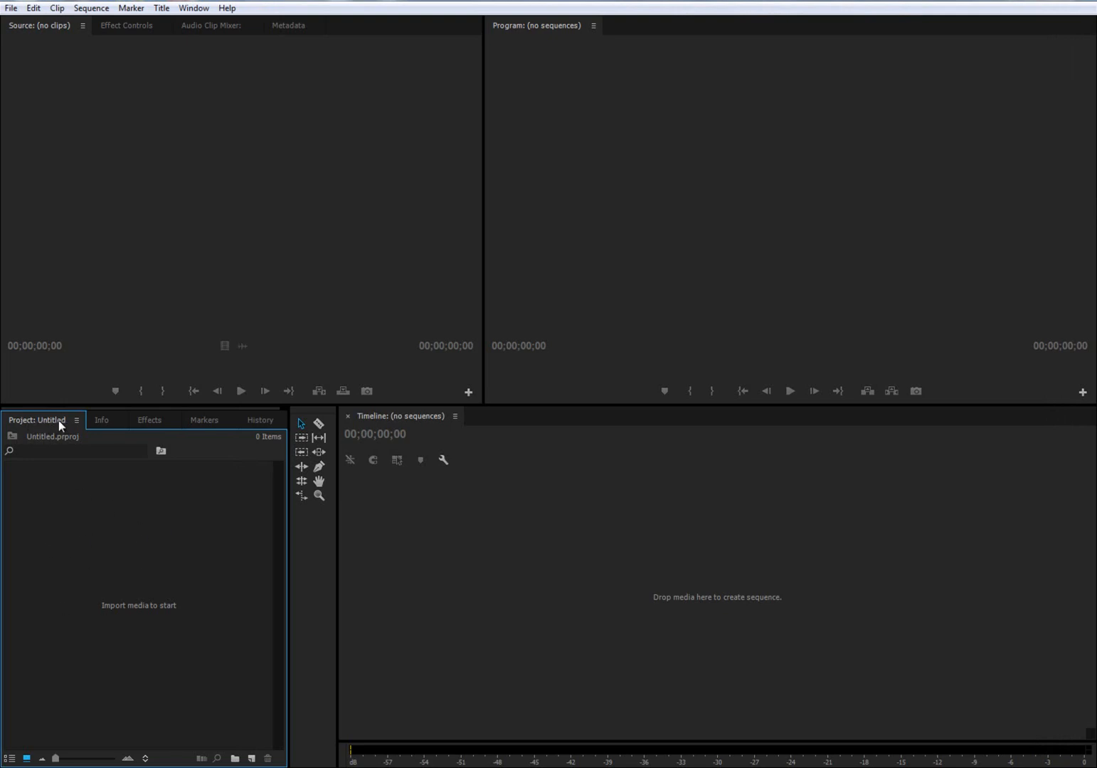
- Import the rendered frames as an image sequence starting from Sc04_Cut01.TadSet.4440.tif
{"action": "double_click", "coordinate": [119, 534]}
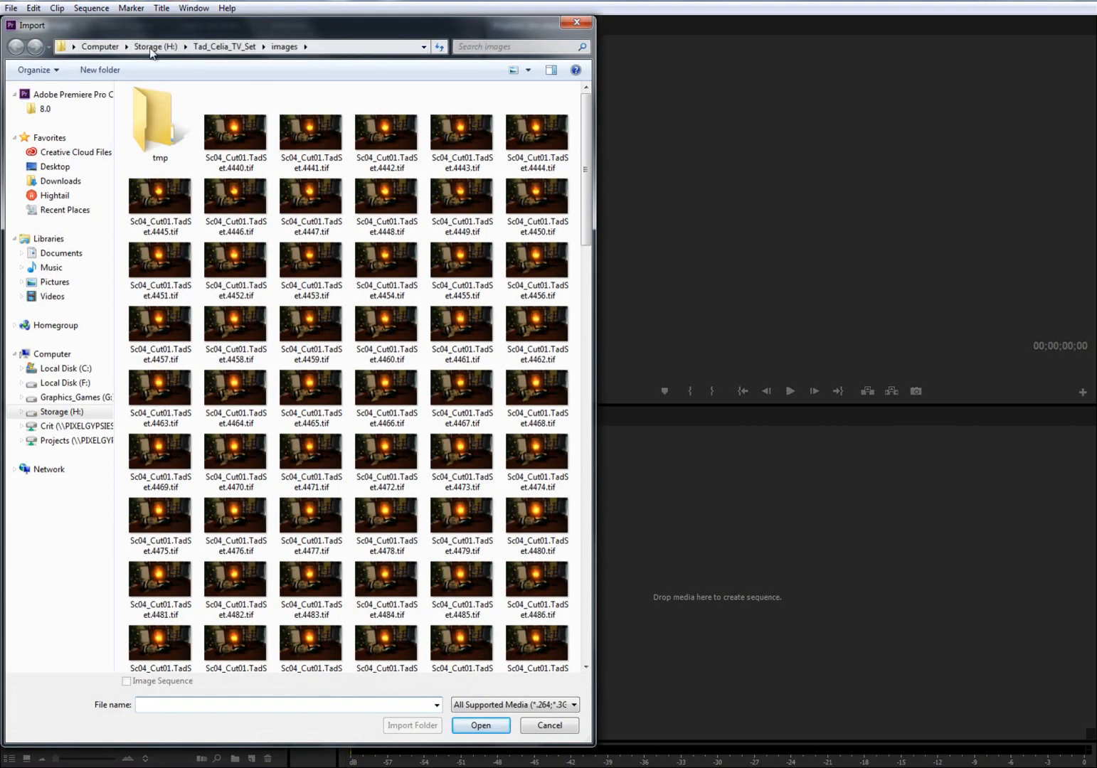
{"action": "left_click", "coordinate": [222, 137]}
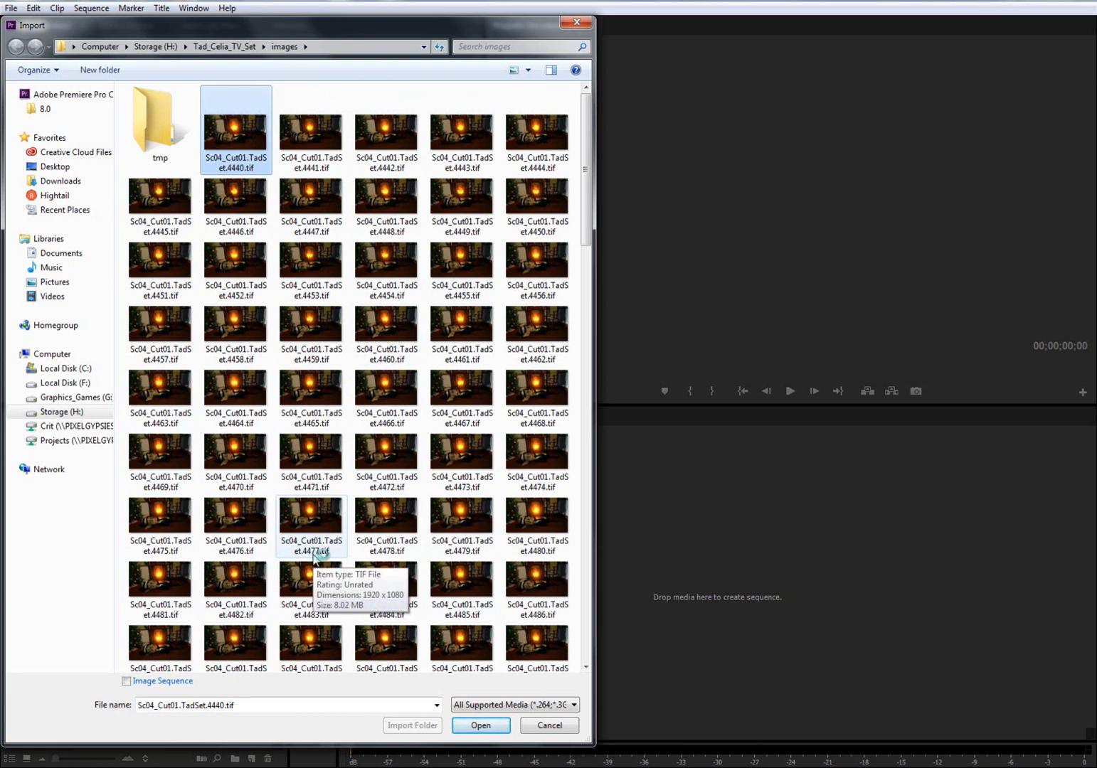
{"action": "left_click", "coordinate": [126, 681]}
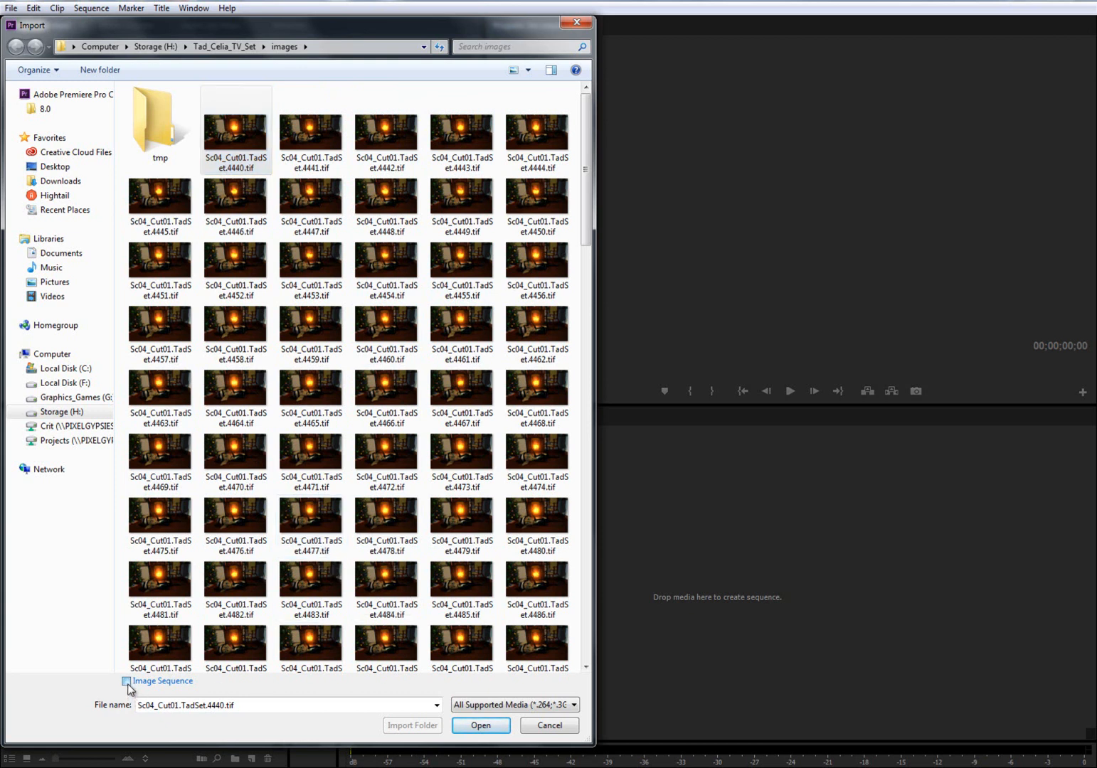
{"action": "left_click", "coordinate": [481, 725]}
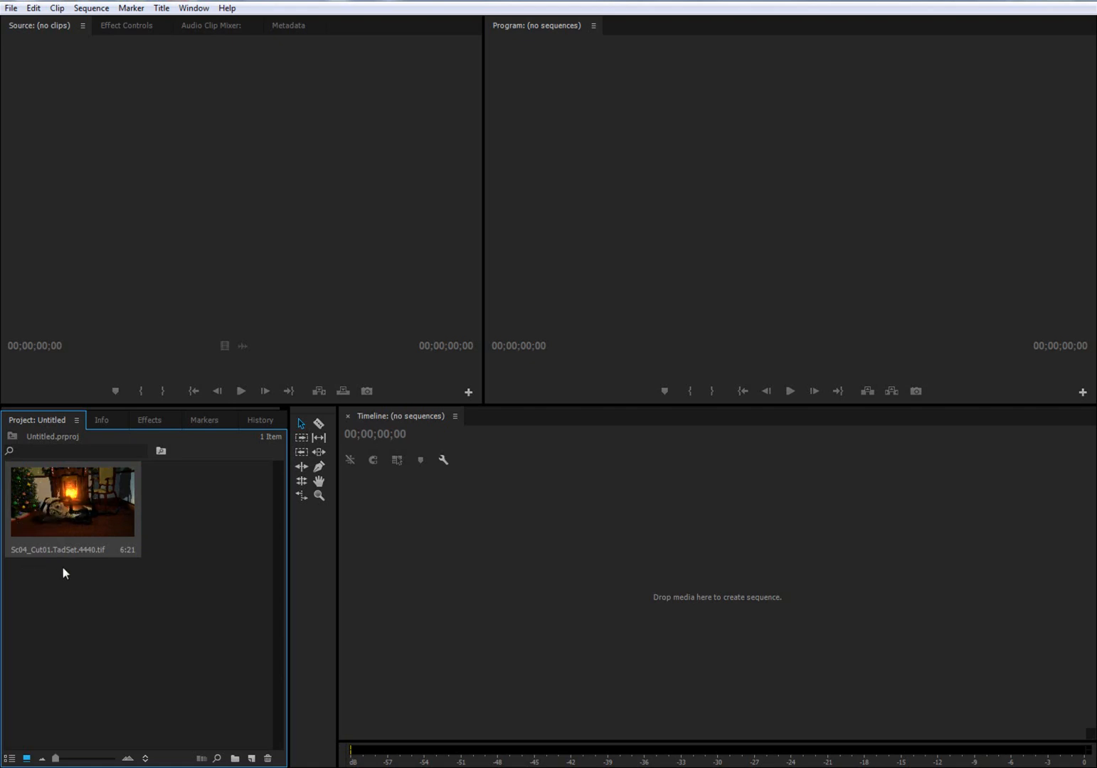
- Show the project items as a list and widen the project area to reveal the frame rate and media timing columns
{"action": "mouse_move", "coordinate": [76, 549]}
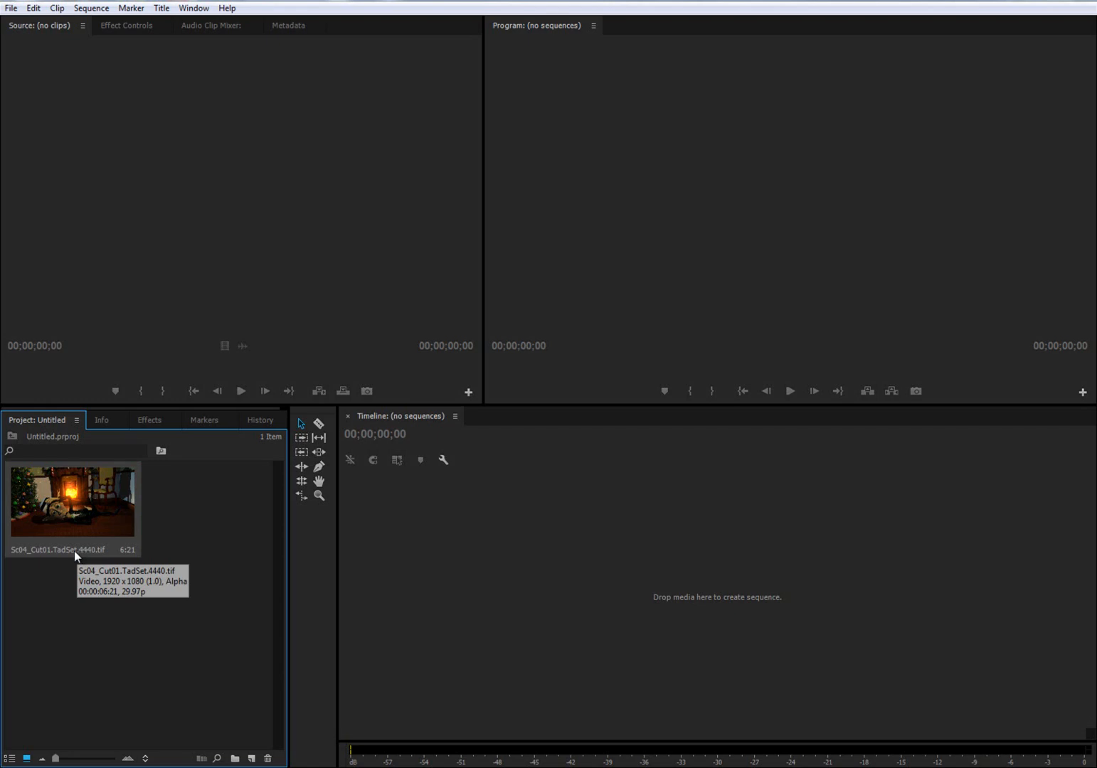
{"action": "left_click", "coordinate": [10, 759]}
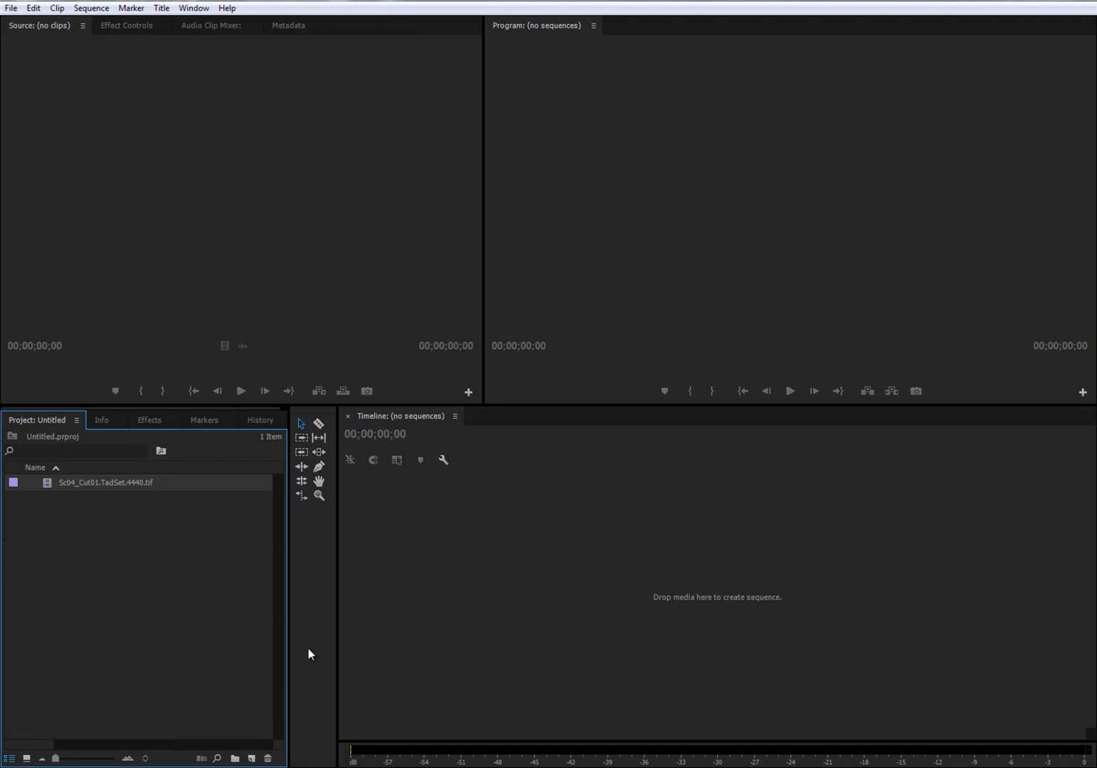
{"action": "left_click_drag", "start_coordinate": [288, 648], "coordinate": [437, 648]}
{"action": "left_click_drag", "start_coordinate": [340, 463], "coordinate": [186, 463]}
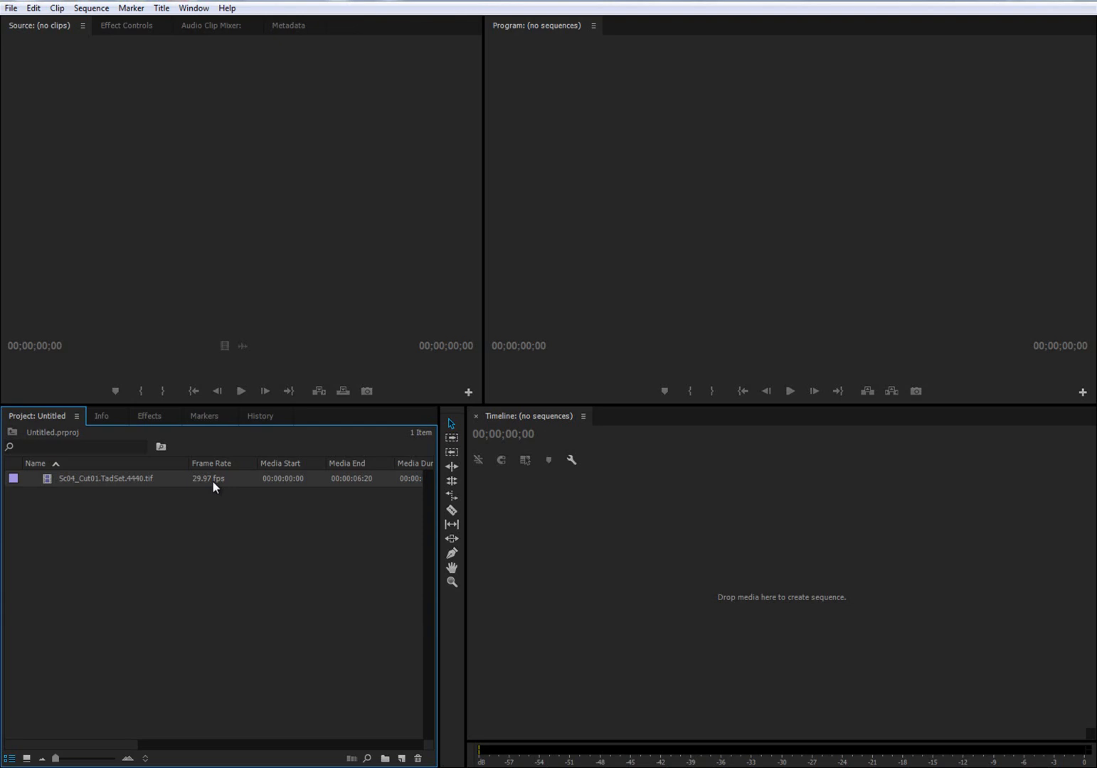
- Interpret the imported image sequence's footage with an assumed frame rate of 24 fps
{"action": "right_click", "coordinate": [60, 479]}
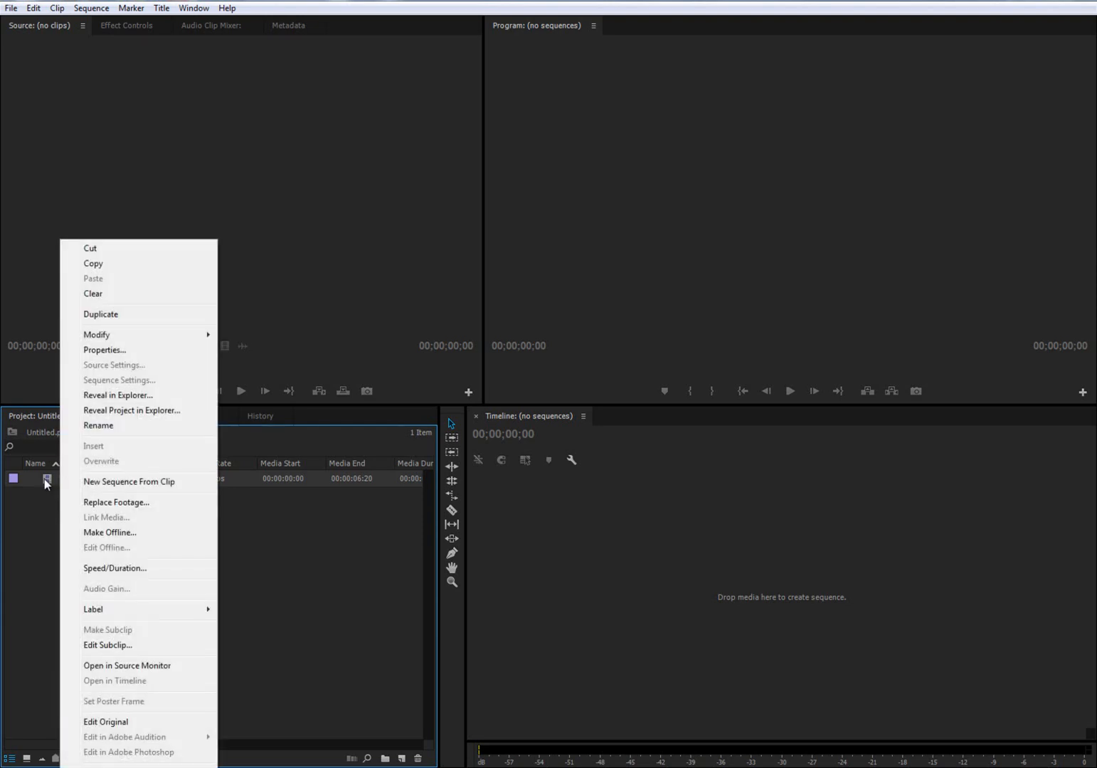
{"action": "mouse_move", "coordinate": [116, 339]}
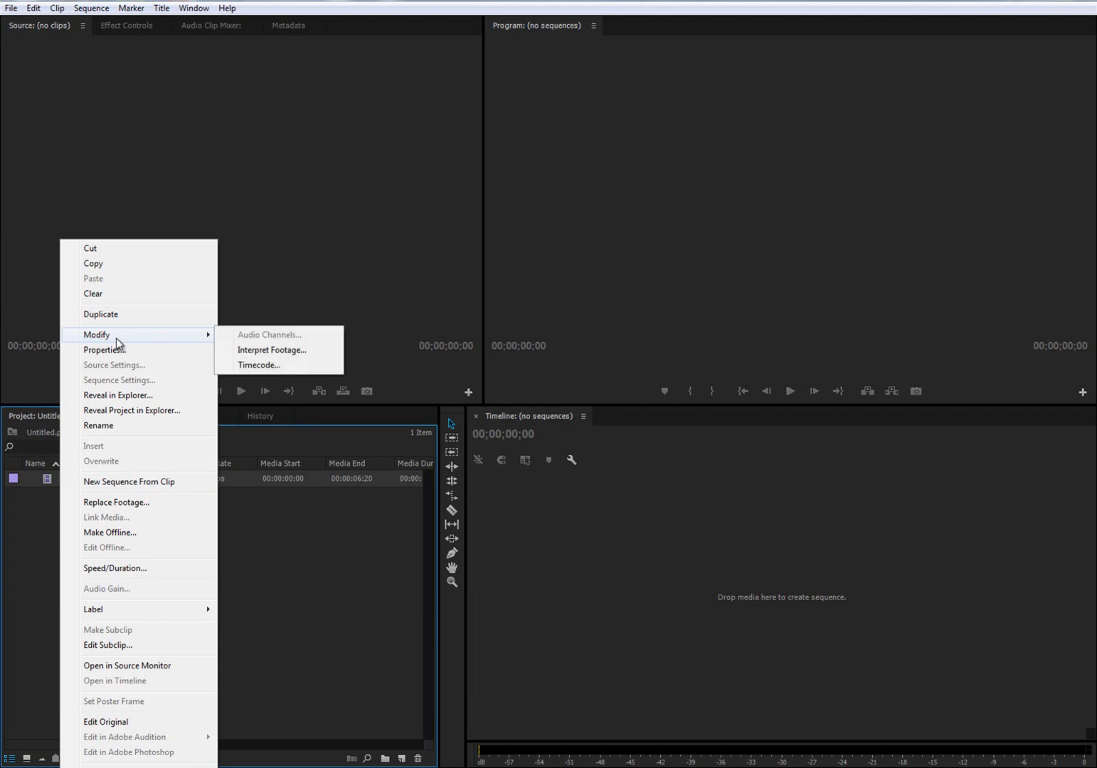
{"action": "left_click", "coordinate": [277, 353]}
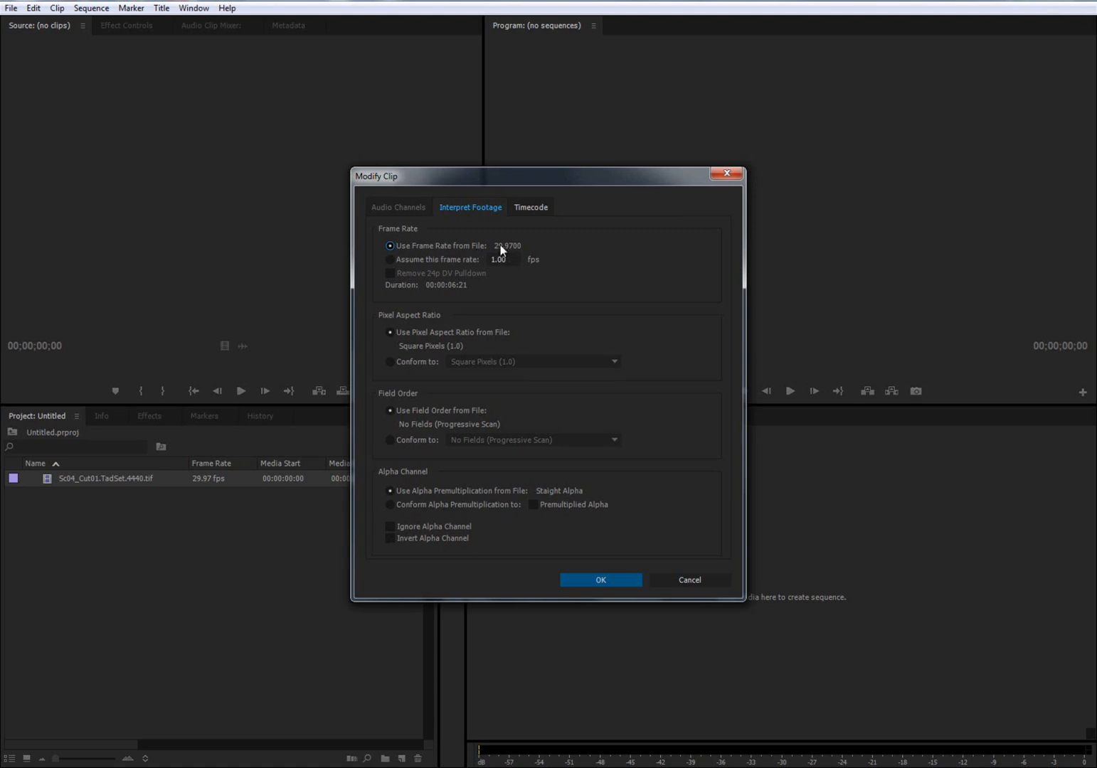
{"action": "left_click", "coordinate": [389, 259]}
{"action": "left_click_drag", "start_coordinate": [510, 259], "coordinate": [485, 259]}
{"action": "type", "text": "24"}
{"action": "left_click", "coordinate": [596, 581]}
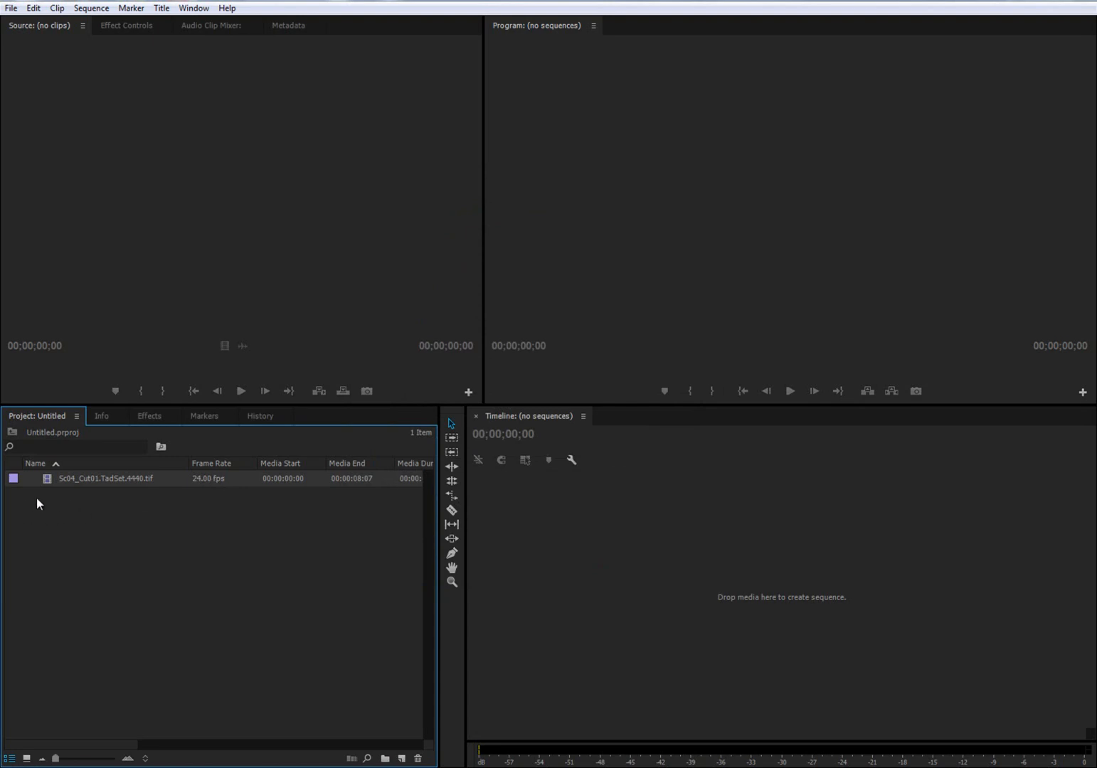
- Create a new sequence named Cooley_Animation_01 using the HDV 1080p24 preset
{"action": "right_click", "coordinate": [105, 516]}
{"action": "mouse_move", "coordinate": [132, 578]}
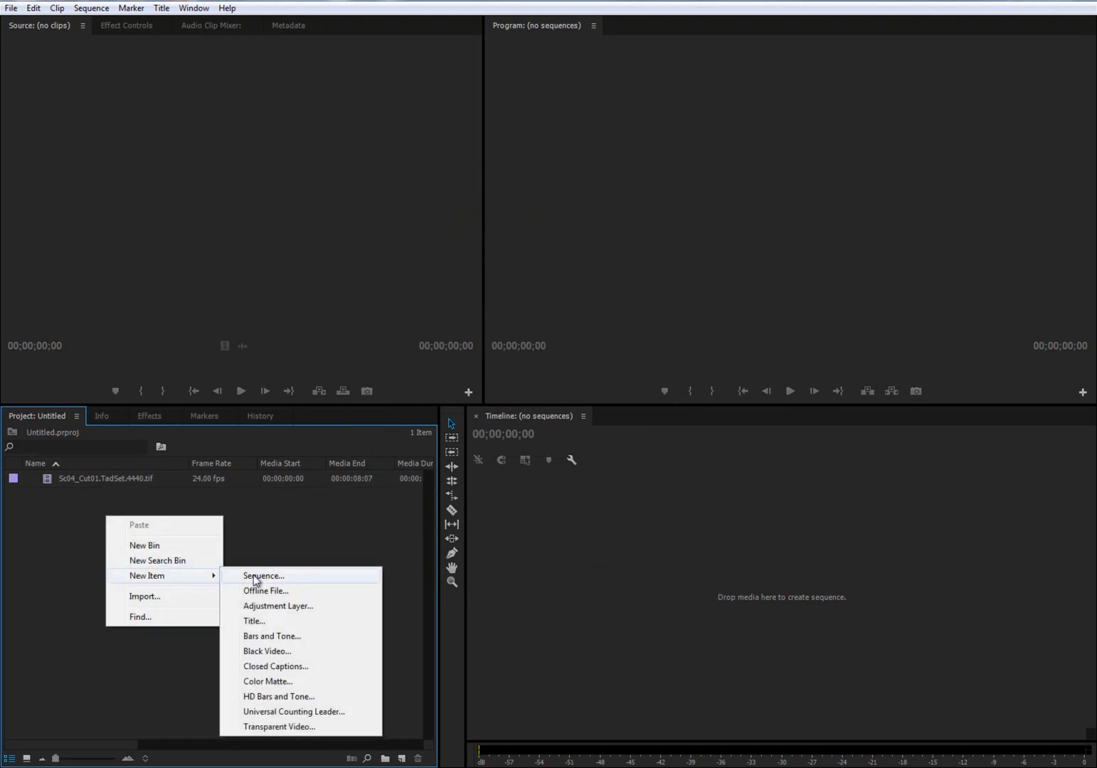
{"action": "left_click", "coordinate": [270, 576]}
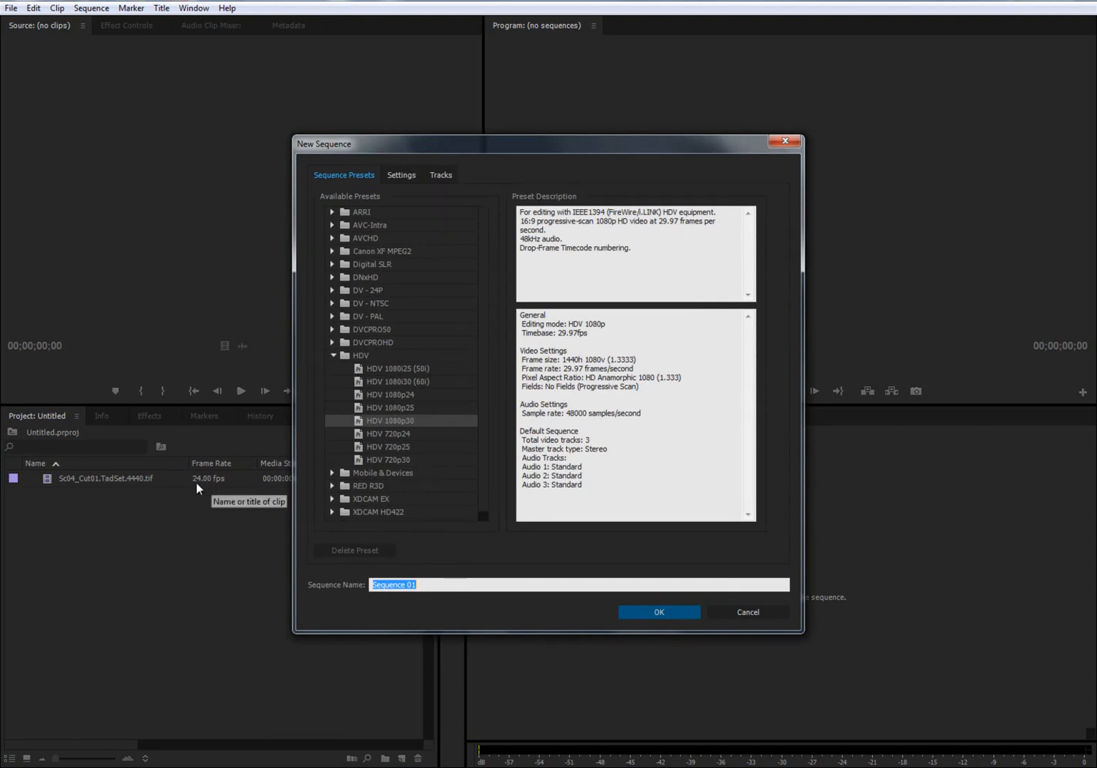
{"action": "left_click", "coordinate": [393, 394]}
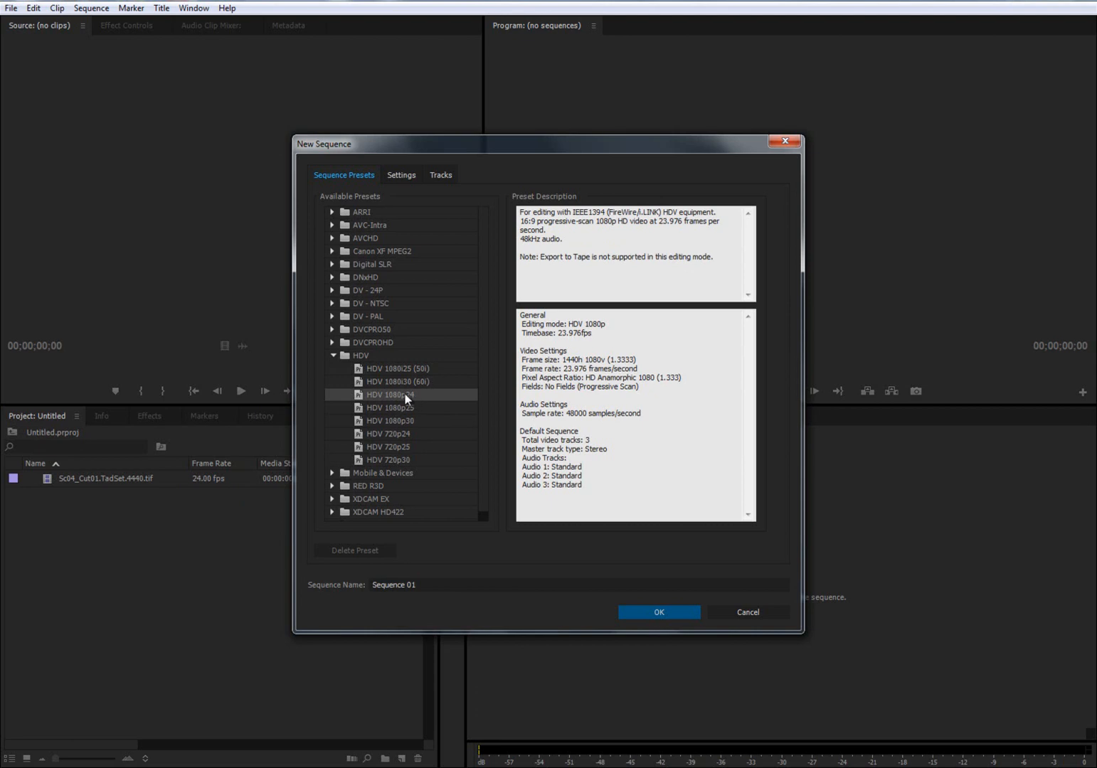
{"action": "left_click", "coordinate": [422, 583]}
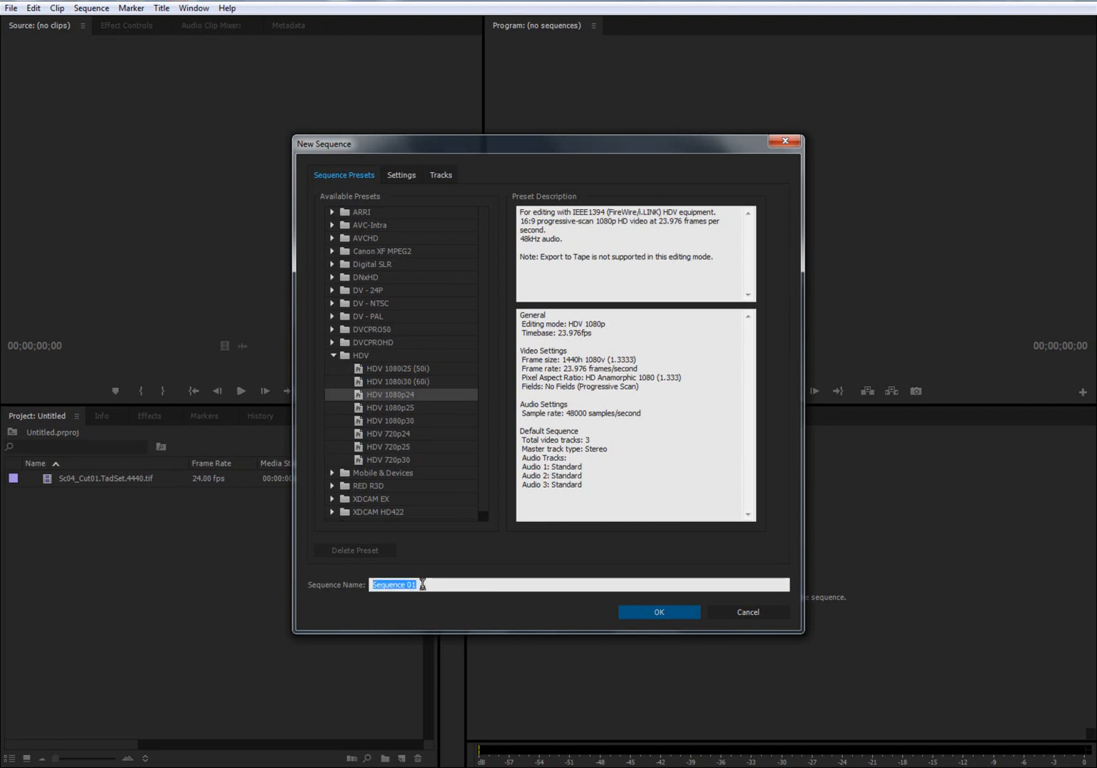
{"action": "type", "text": "Cooley_Anima"}
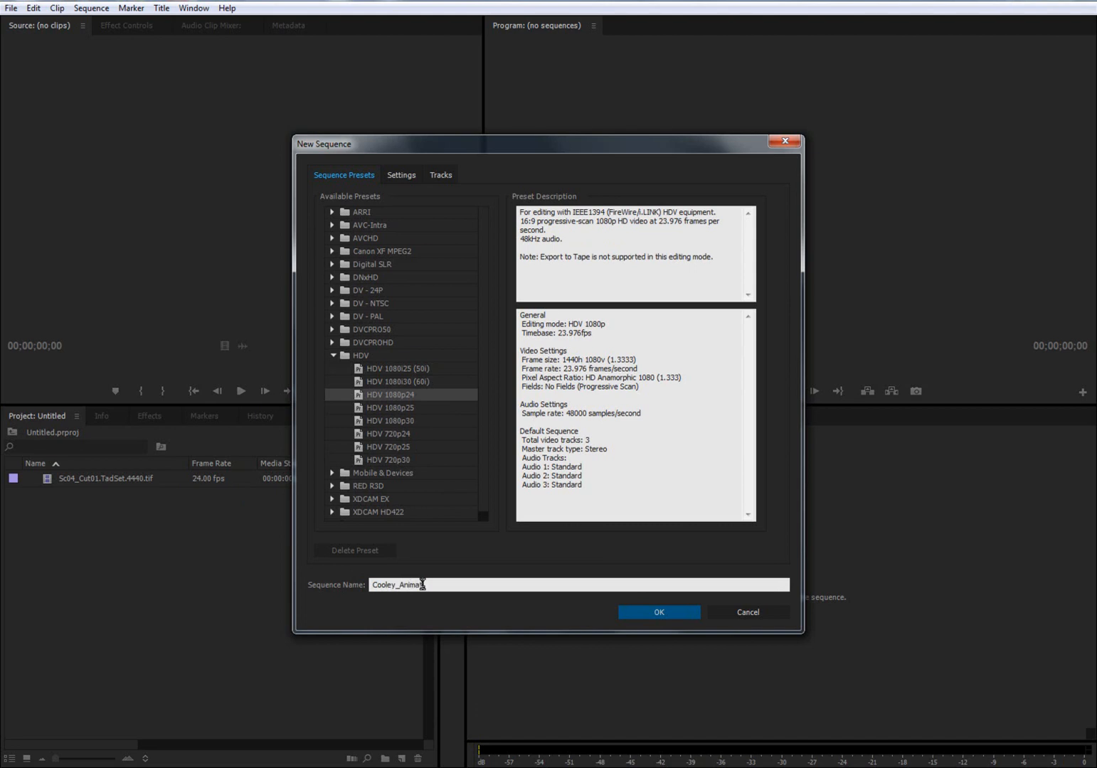
{"action": "type", "text": "tion_01"}
{"action": "left_click_drag", "start_coordinate": [396, 584], "coordinate": [464, 585]}
{"action": "left_click", "coordinate": [469, 590]}
{"action": "left_click", "coordinate": [640, 609]}
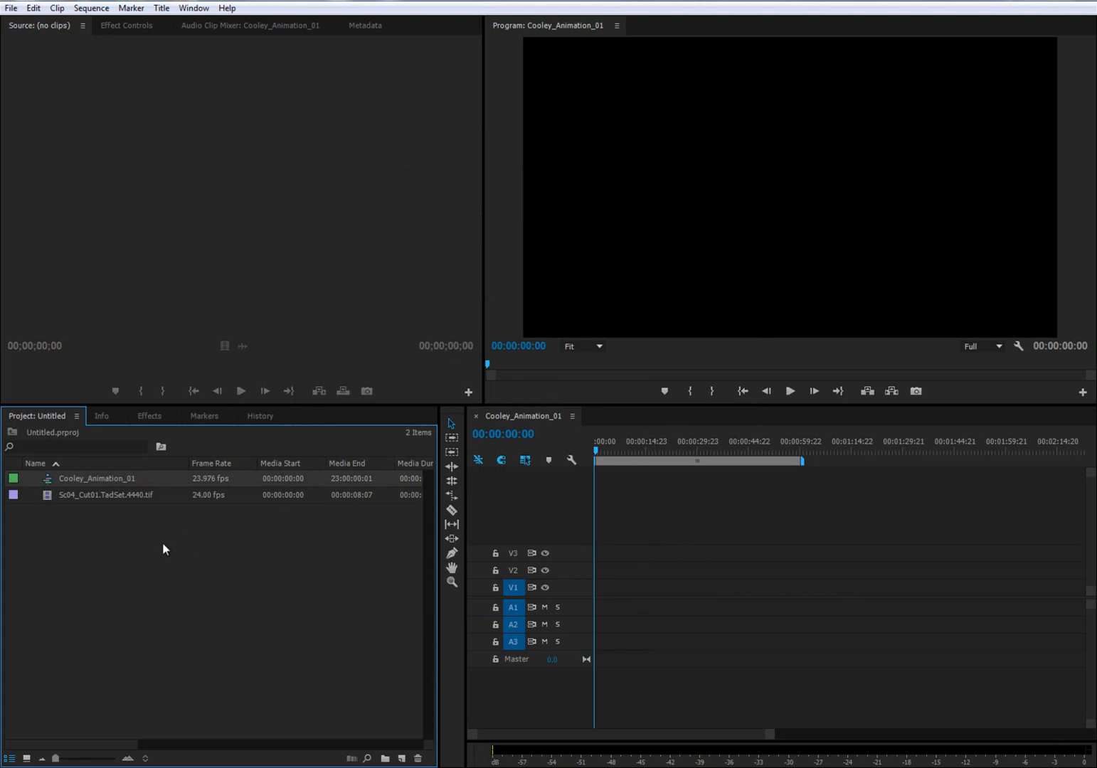
- Place the Sc04_Cut01.TadSet.4440.tif clip at the start of video track V1, changing the sequence settings to match the clip
{"action": "left_click", "coordinate": [43, 498]}
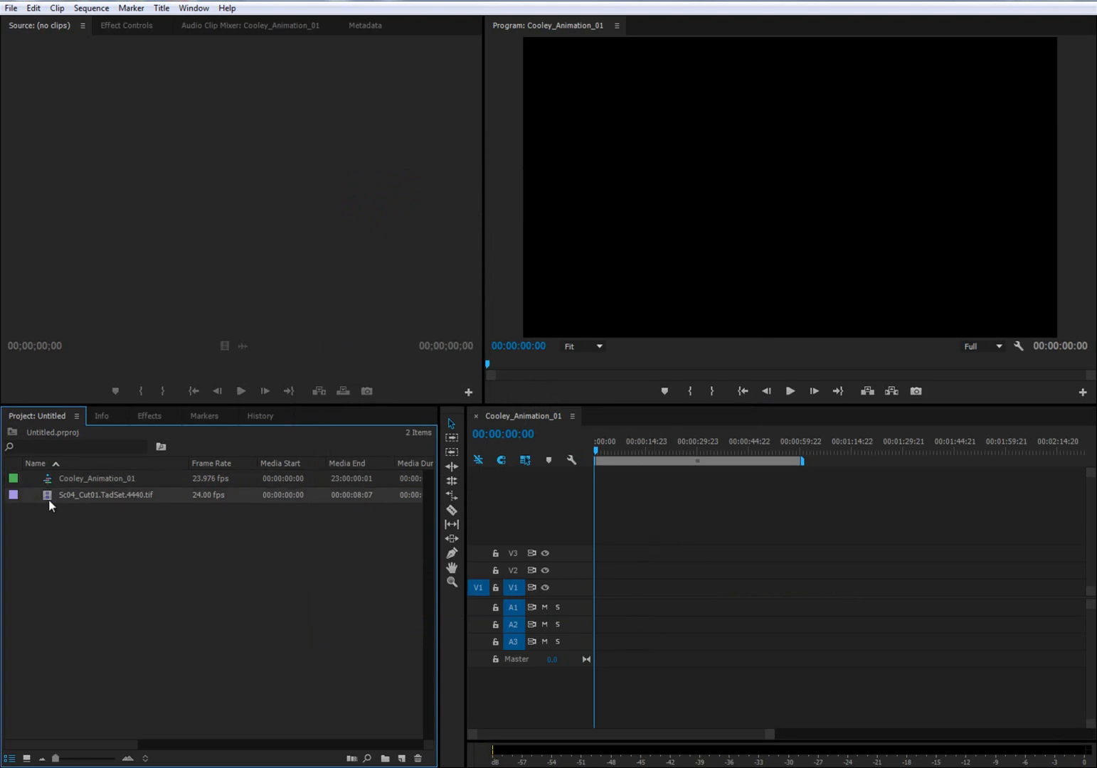
{"action": "left_click_drag", "start_coordinate": [46, 494], "coordinate": [598, 590]}
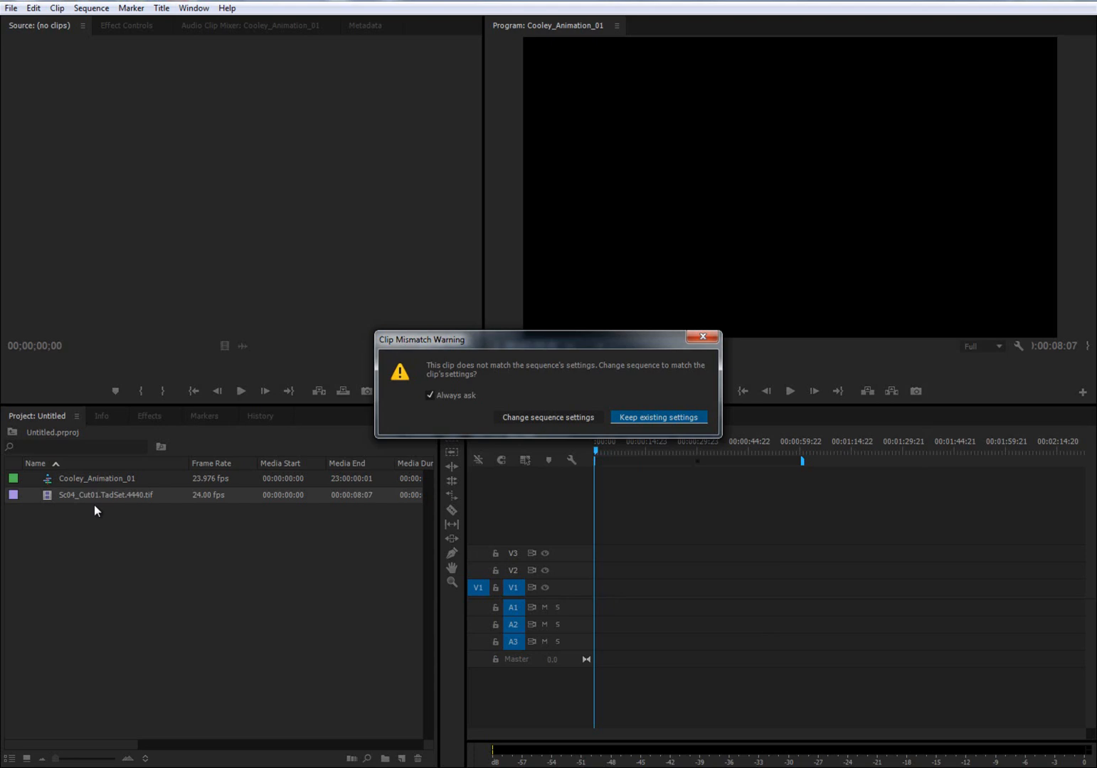
{"action": "left_click", "coordinate": [53, 767]}
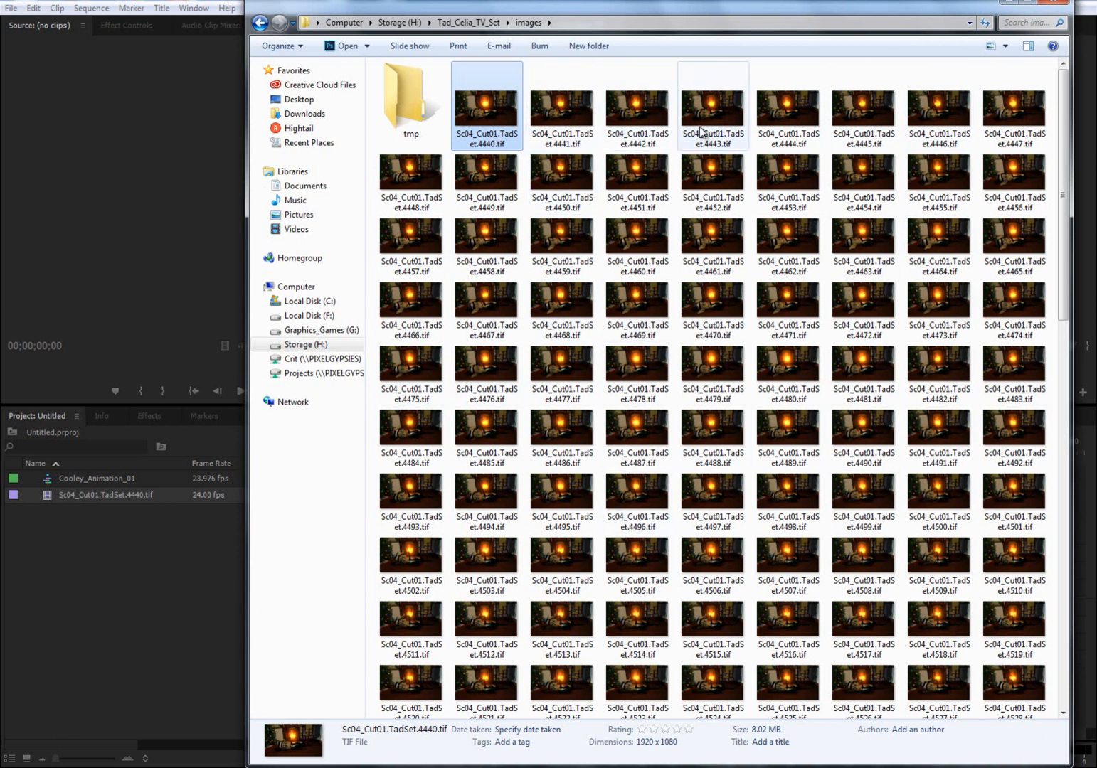
{"action": "left_click", "coordinate": [1008, 5]}
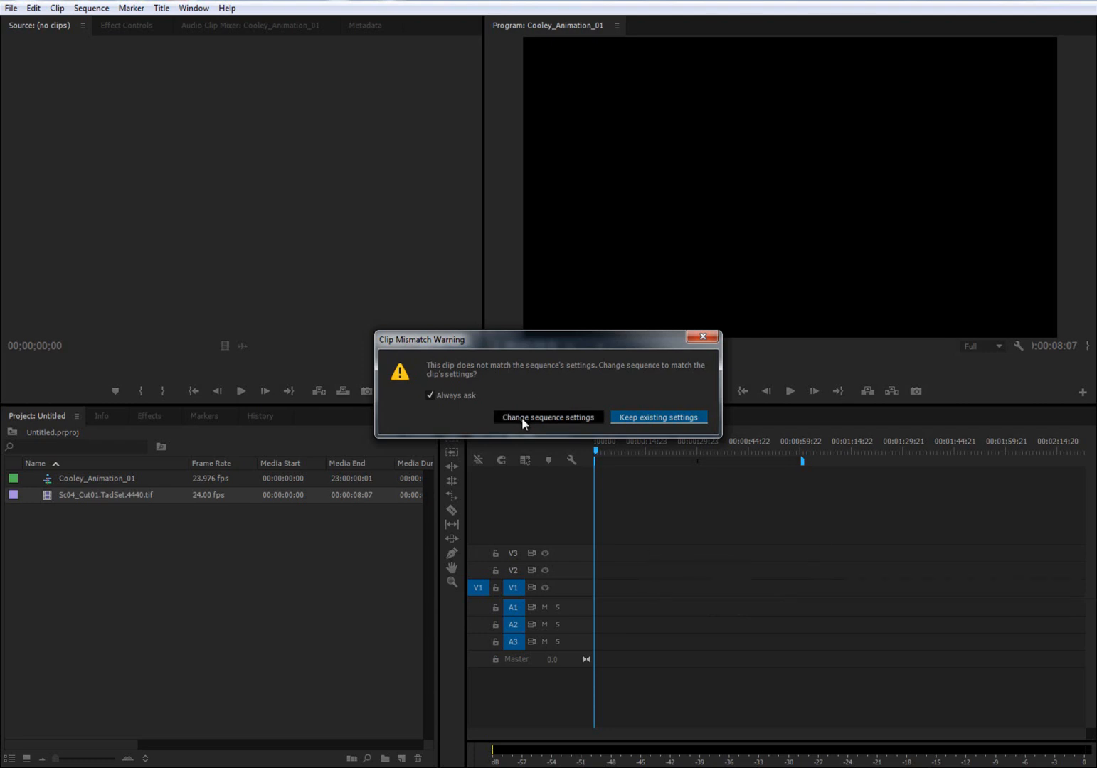
{"action": "left_click", "coordinate": [68, 479]}
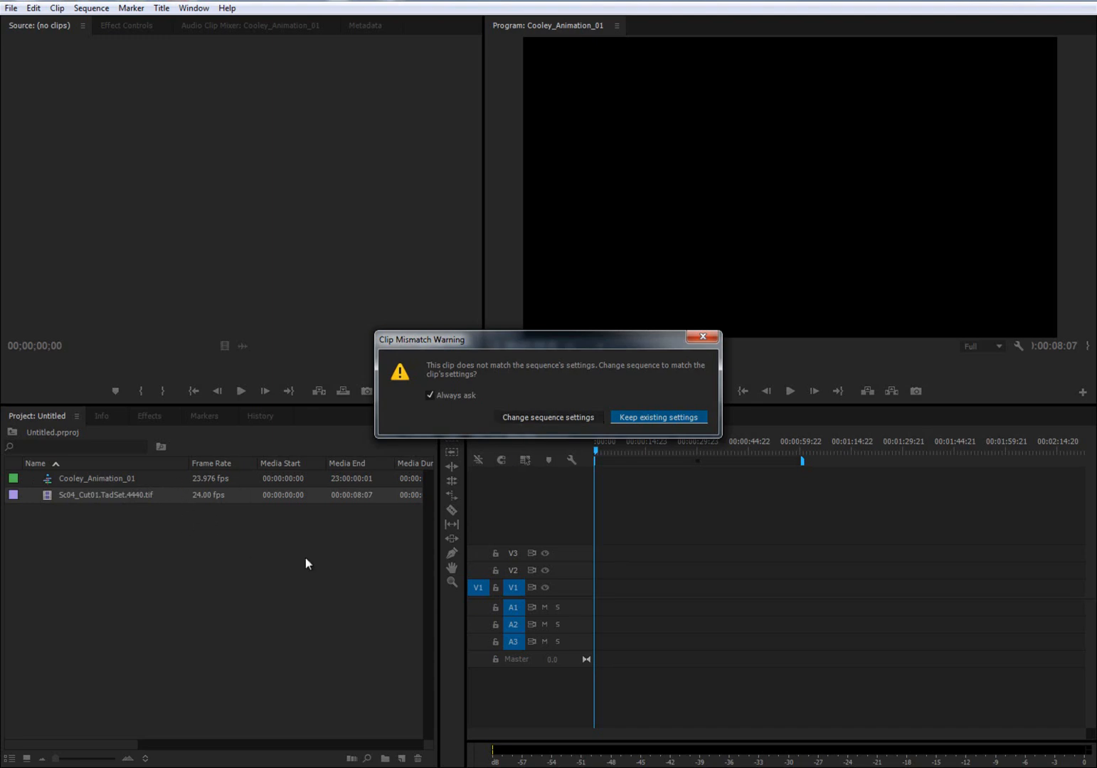
{"action": "left_click", "coordinate": [533, 418]}
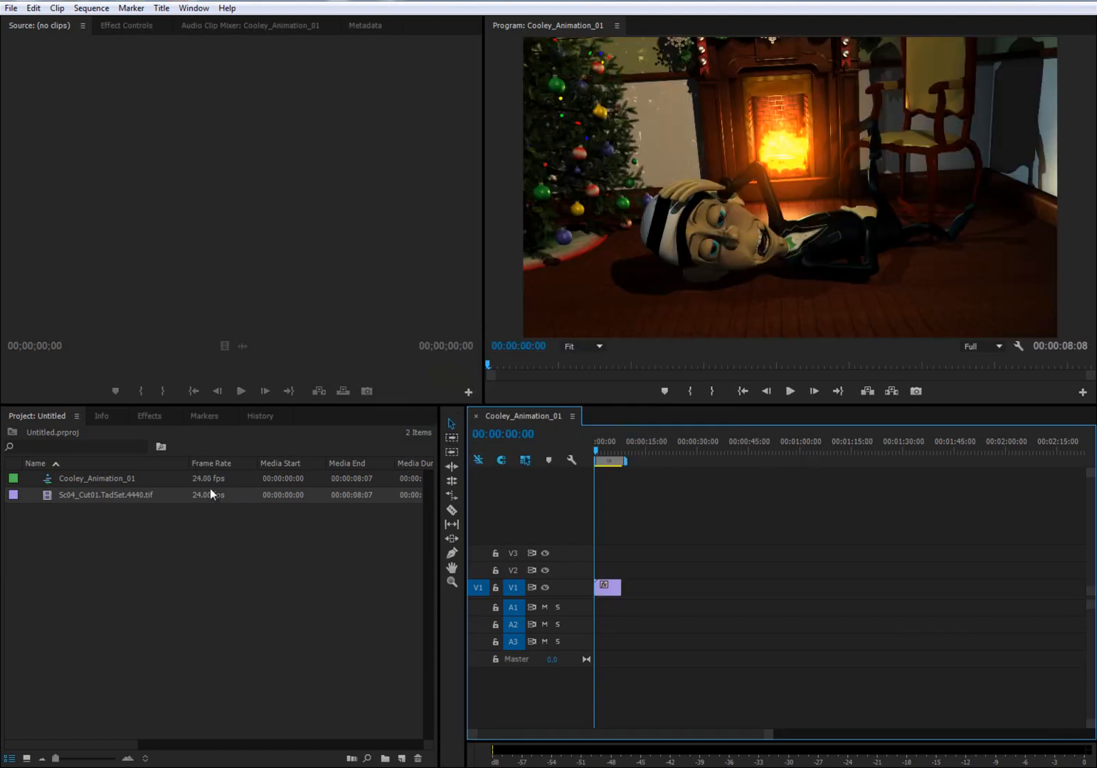
- Play and scrub through the Cooley_Animation_01 sequence to review the animation on the timeline
{"action": "left_click", "coordinate": [109, 478]}
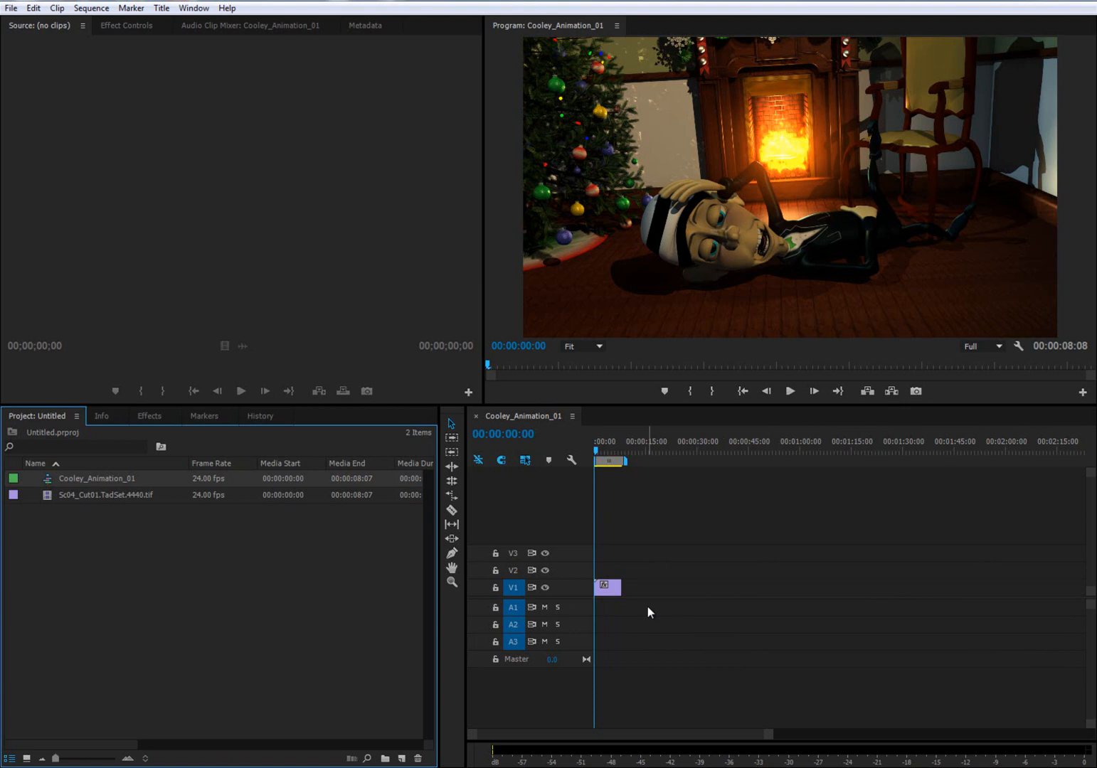
{"action": "key", "text": "equal"}
{"action": "key", "text": "equal"}
{"action": "key", "text": "equal"}
{"action": "key", "text": "equal"}
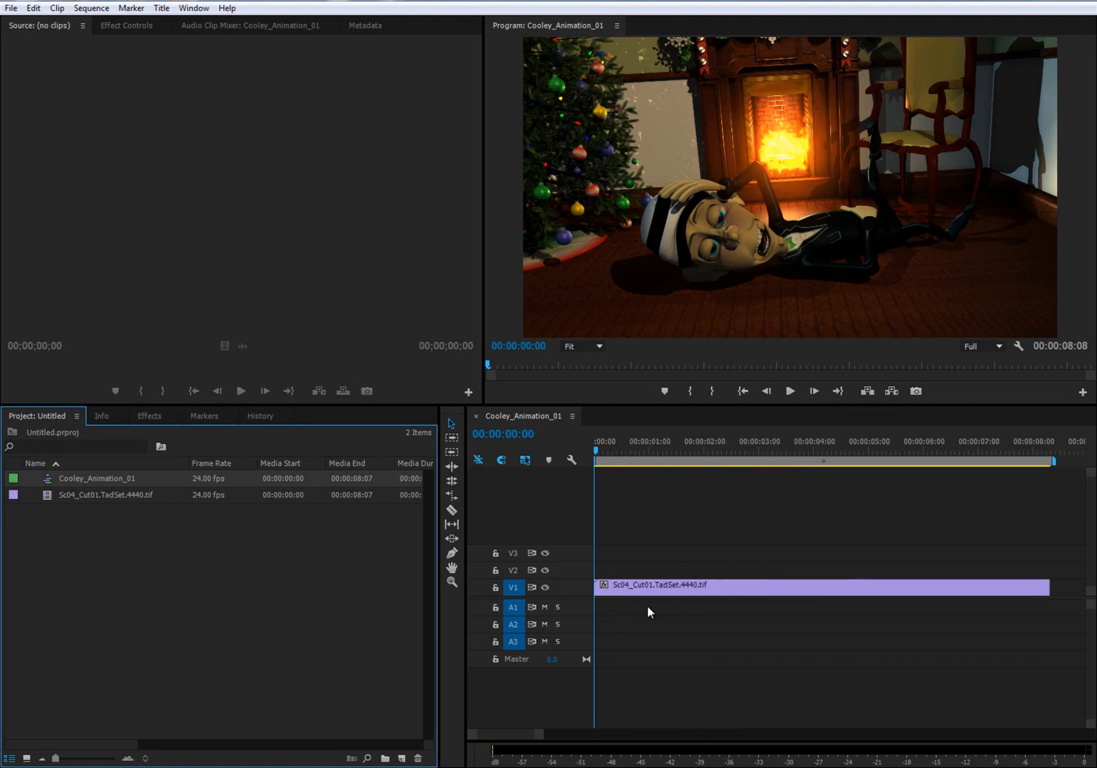
{"action": "left_click", "coordinate": [605, 451]}
{"action": "mouse_move", "coordinate": [607, 455]}
{"action": "left_mouse_down"}
{"action": "mouse_move", "coordinate": [942, 489]}
{"action": "mouse_move", "coordinate": [1033, 480]}
{"action": "mouse_move", "coordinate": [595, 470]}
{"action": "left_mouse_up"}
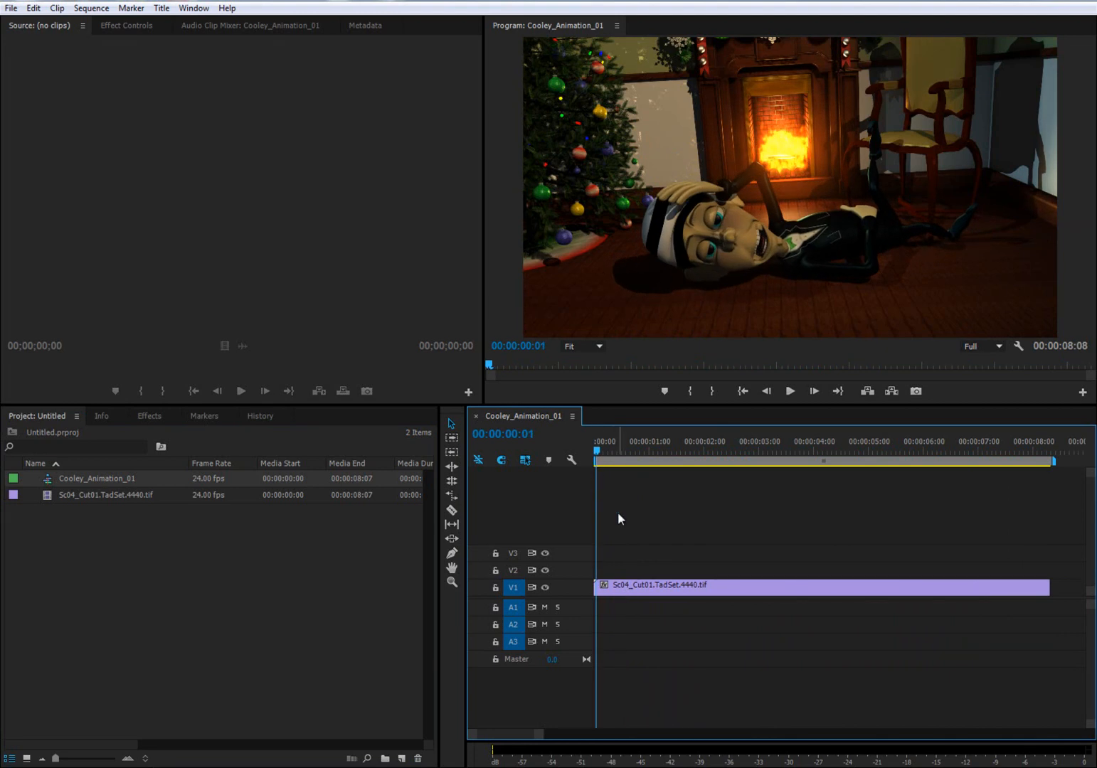
{"action": "left_click", "coordinate": [789, 391]}
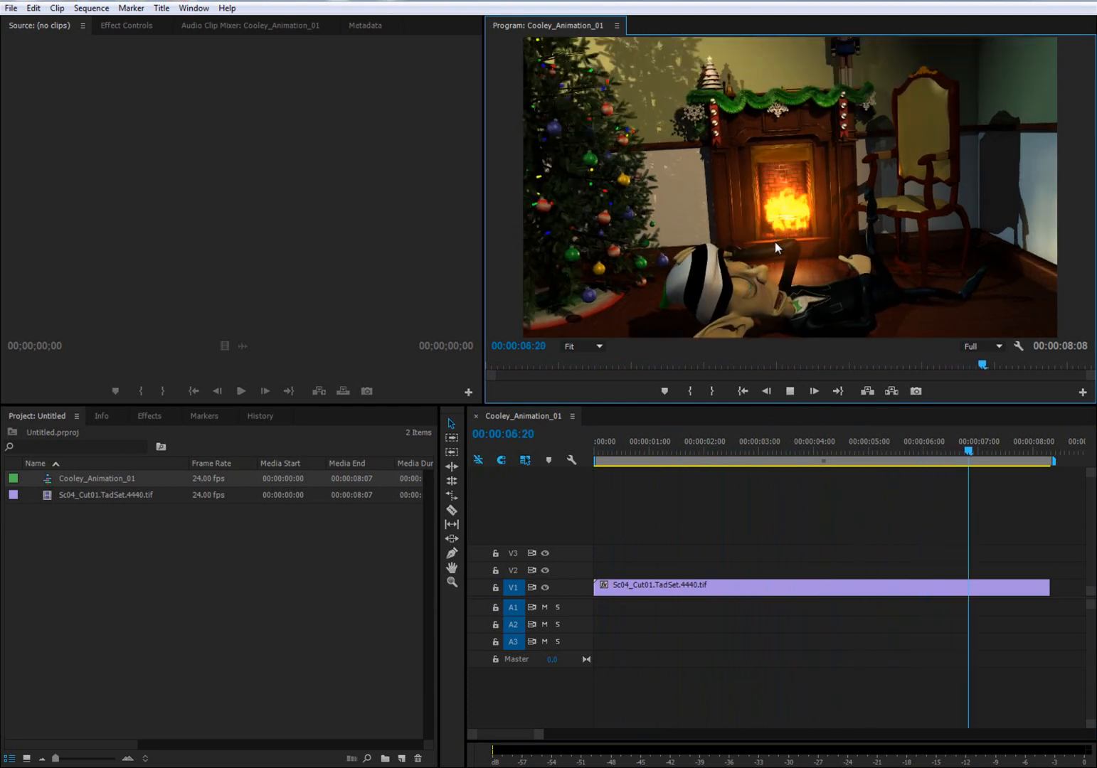
{"action": "left_click", "coordinate": [789, 391]}
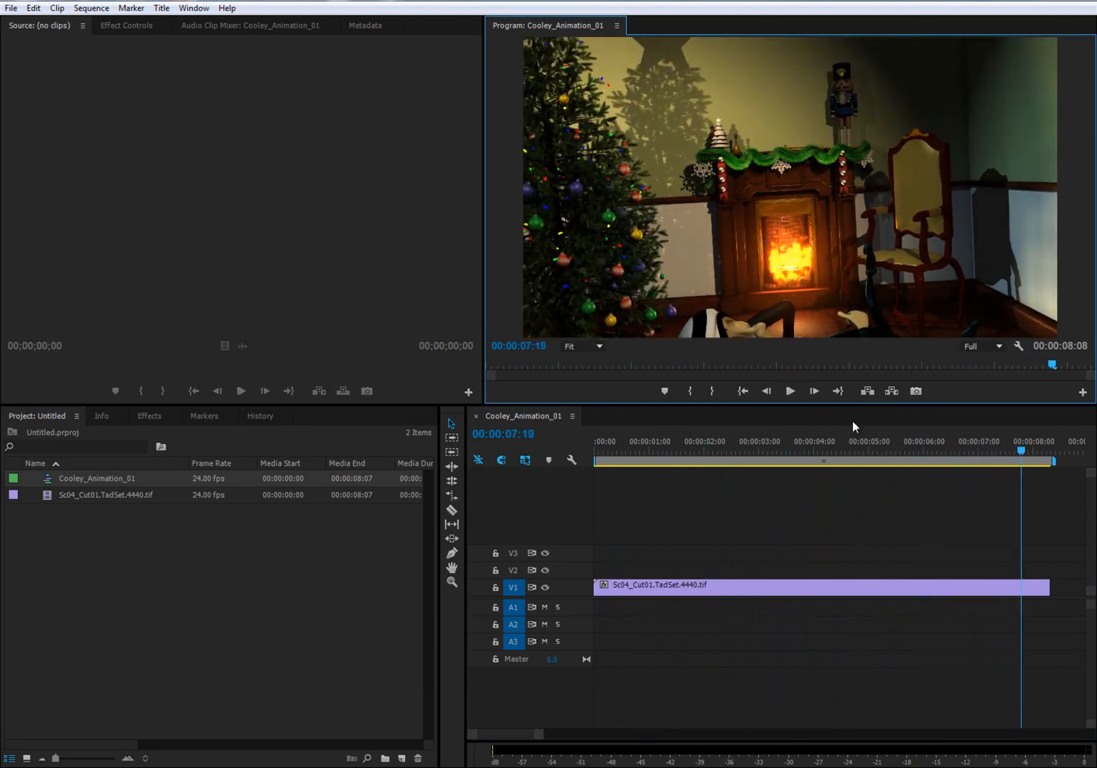
{"action": "left_click_drag", "start_coordinate": [1019, 451], "coordinate": [867, 448]}
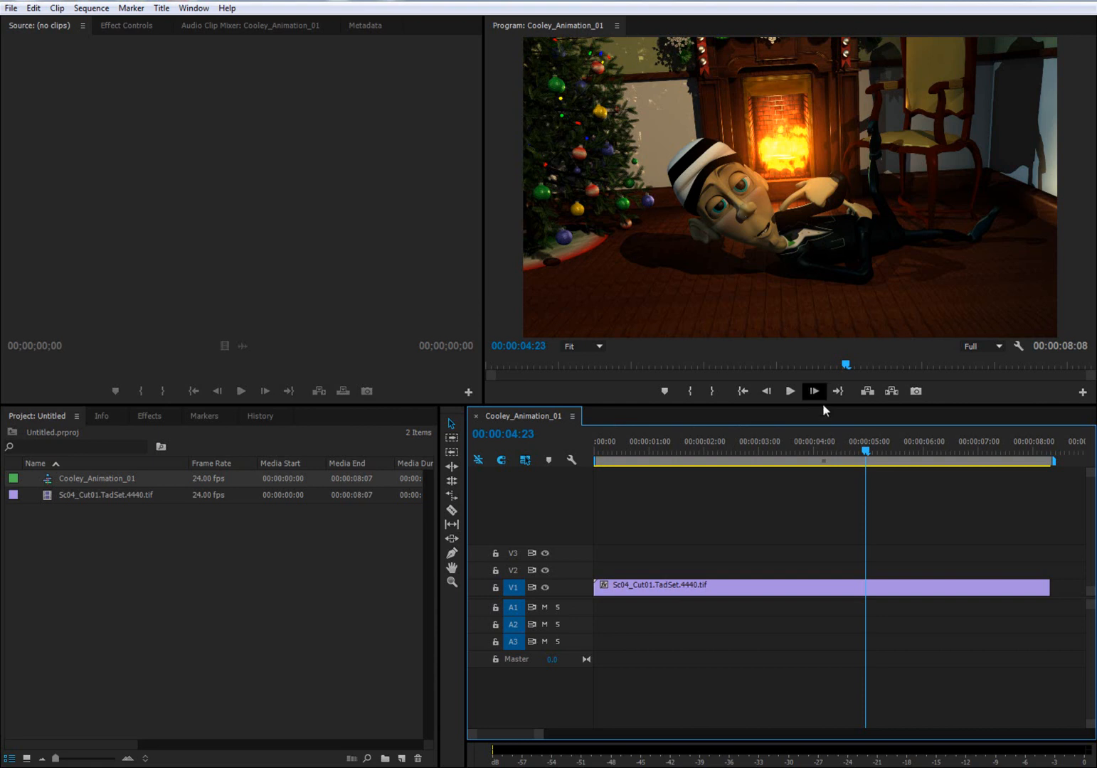
{"action": "left_click_drag", "start_coordinate": [819, 451], "coordinate": [886, 461]}
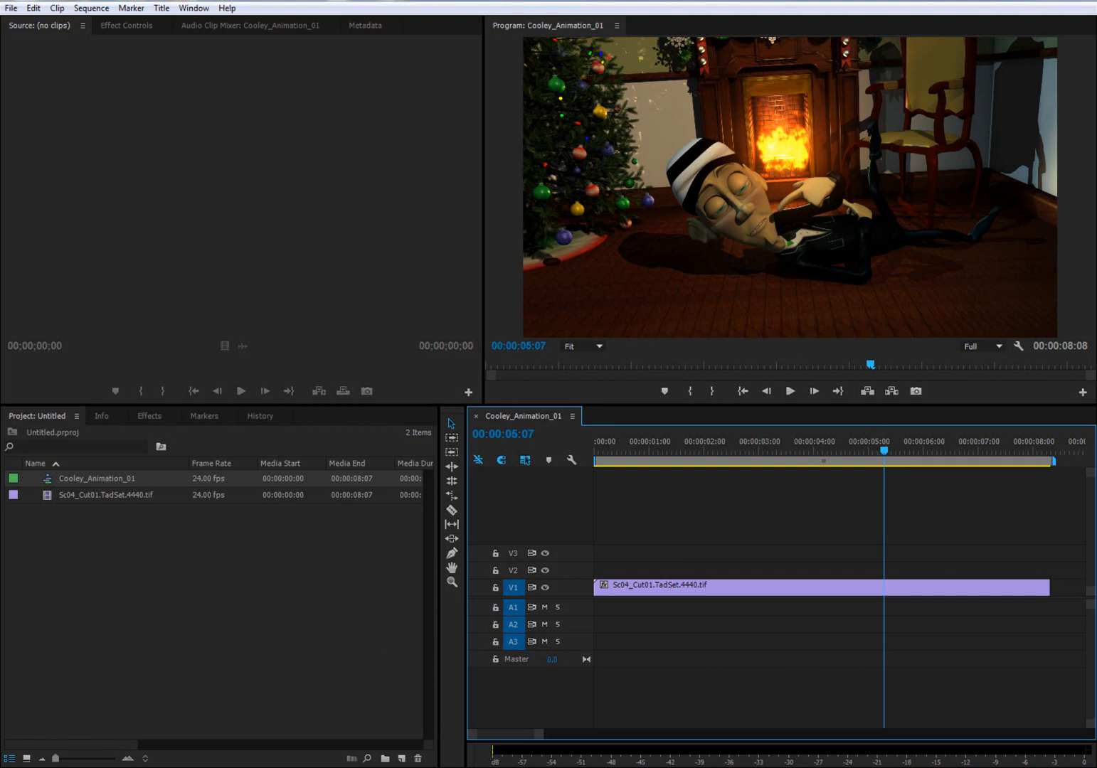
- Switch to Windows Explorer, list the images folder in Details view, and examine the TIF frames' dates and sizes through the end of the sequence
{"action": "left_click", "coordinate": [51, 766]}
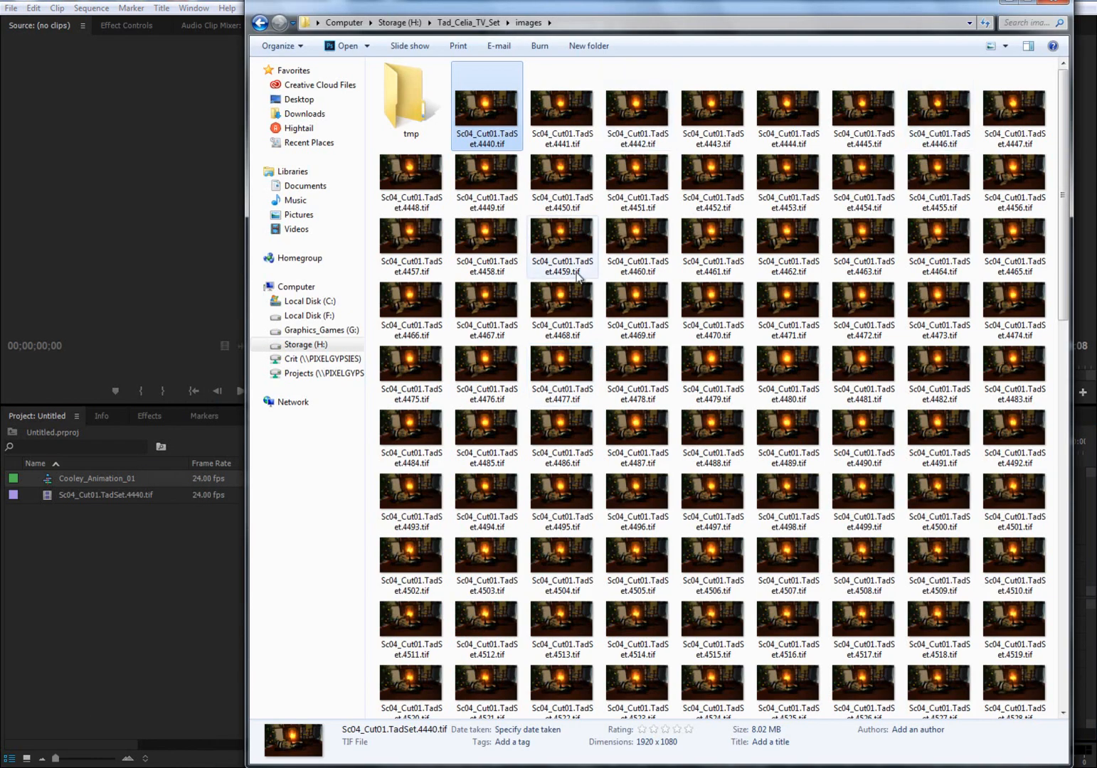
{"action": "left_click_drag", "start_coordinate": [1061, 260], "coordinate": [1057, 210]}
{"action": "left_click", "coordinate": [1005, 45]}
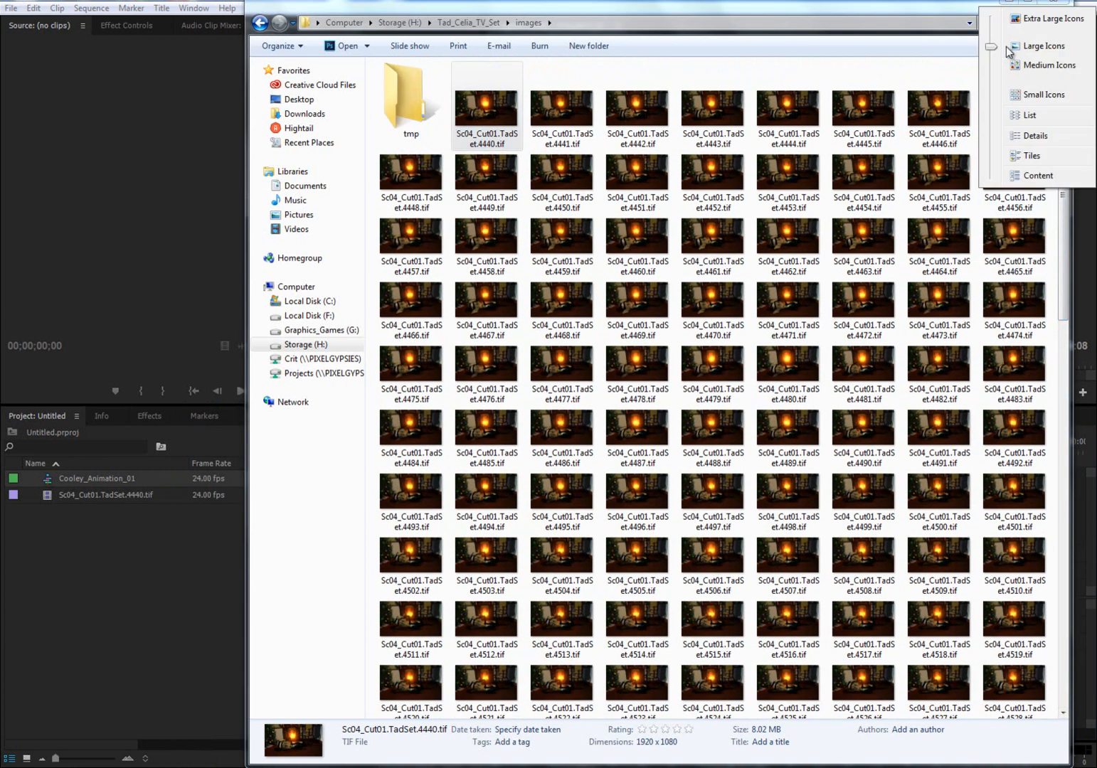
{"action": "left_click", "coordinate": [1017, 135]}
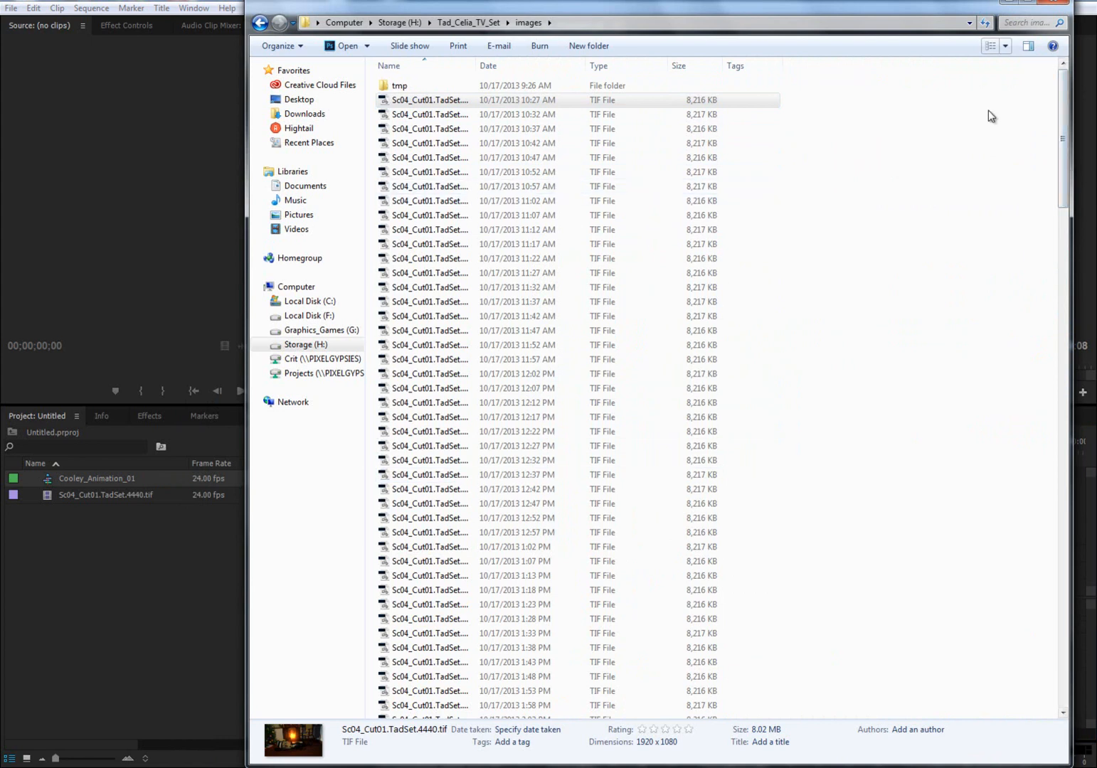
{"action": "scroll", "coordinate": [1061, 124], "scroll_direction": "down", "scroll_amount": 3}
{"action": "left_click_drag", "start_coordinate": [1063, 123], "coordinate": [1024, 258]}
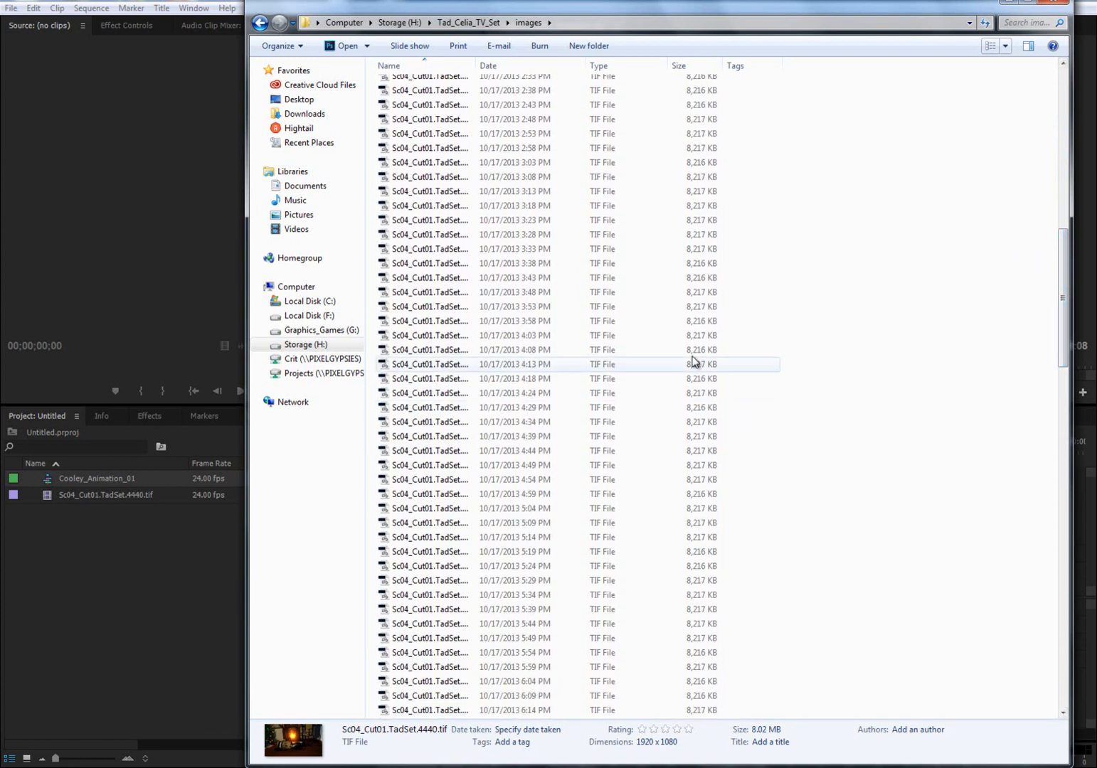
{"action": "left_click_drag", "start_coordinate": [1067, 300], "coordinate": [1041, 655]}
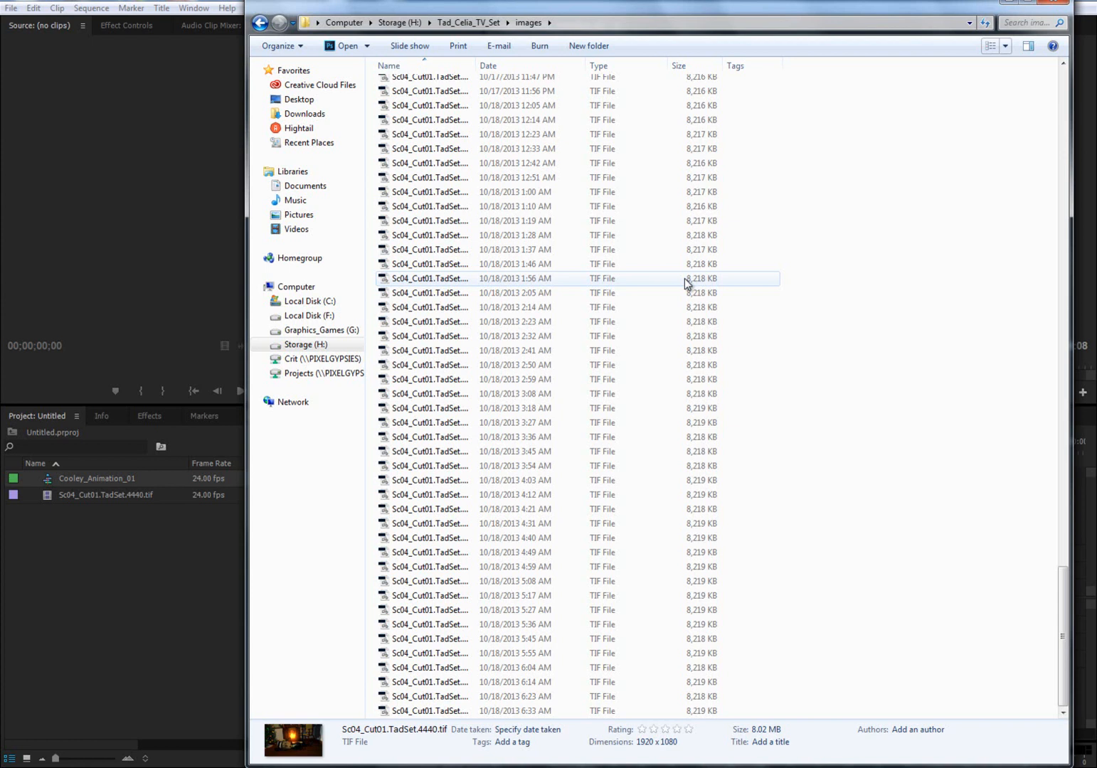
- Return to Premiere Pro, play the animation from near the start of the timeline, and stop it at about 00:00:02:12
{"action": "left_click", "coordinate": [183, 588]}
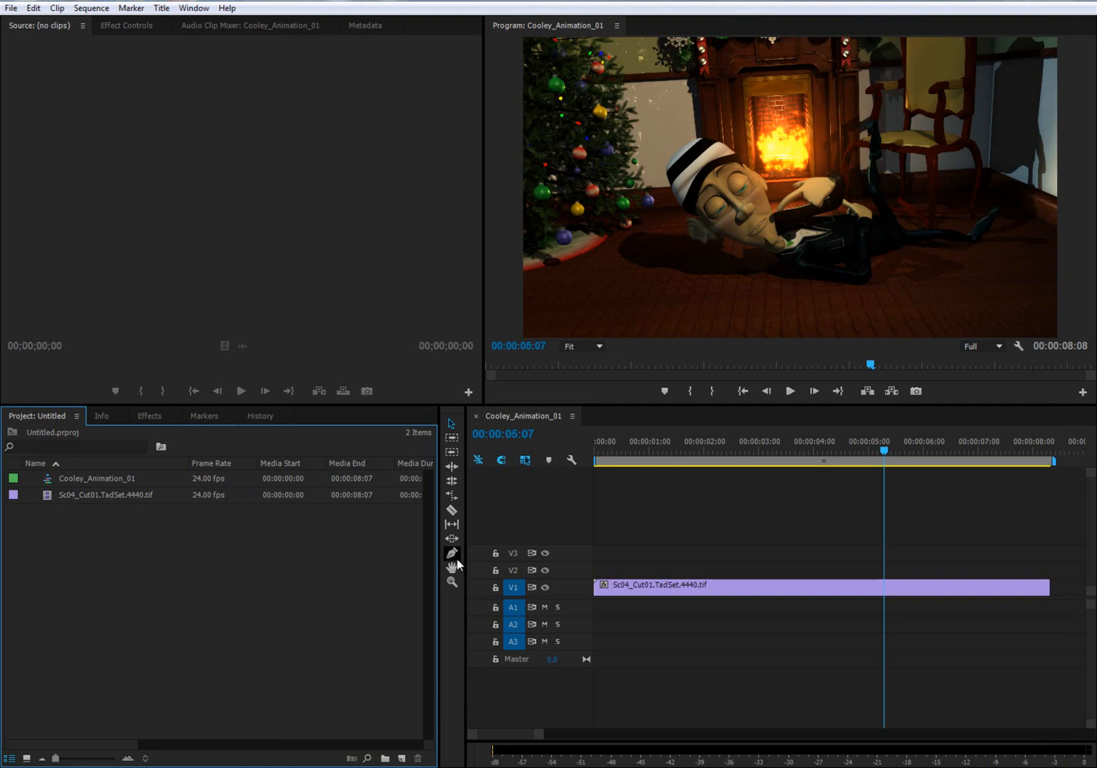
{"action": "left_click", "coordinate": [602, 452]}
{"action": "left_click", "coordinate": [789, 393]}
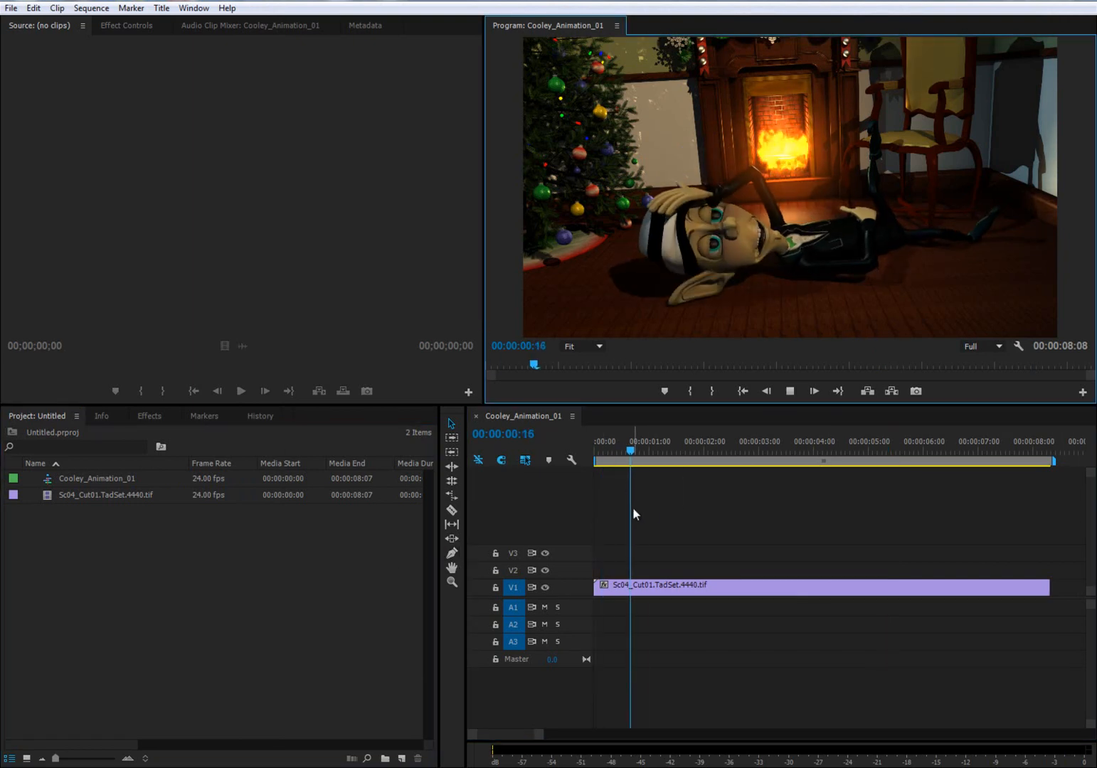
{"action": "left_click", "coordinate": [790, 392]}
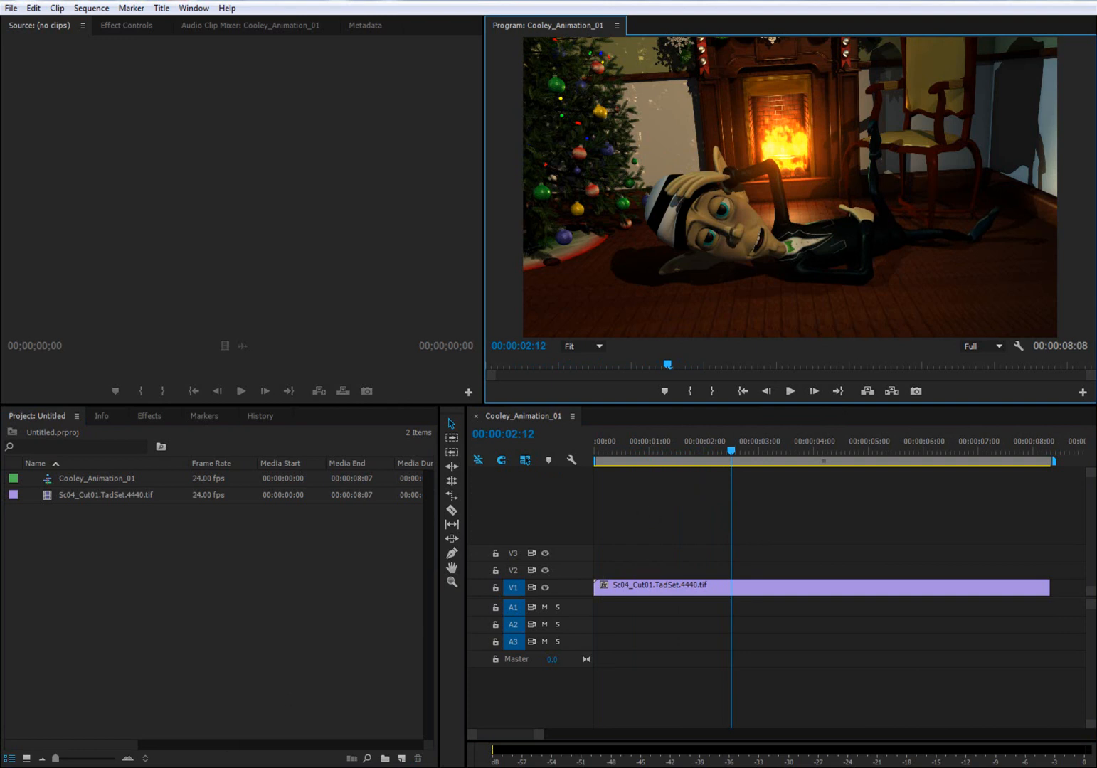
- Switch to Windows Explorer, widen the Name column in the images folder, and inspect individual frames Sc04_Cut01.TadSet.4504.tif and Sc04_Cut01.TadSet.4506.tif
{"action": "left_click", "coordinate": [193, 694]}
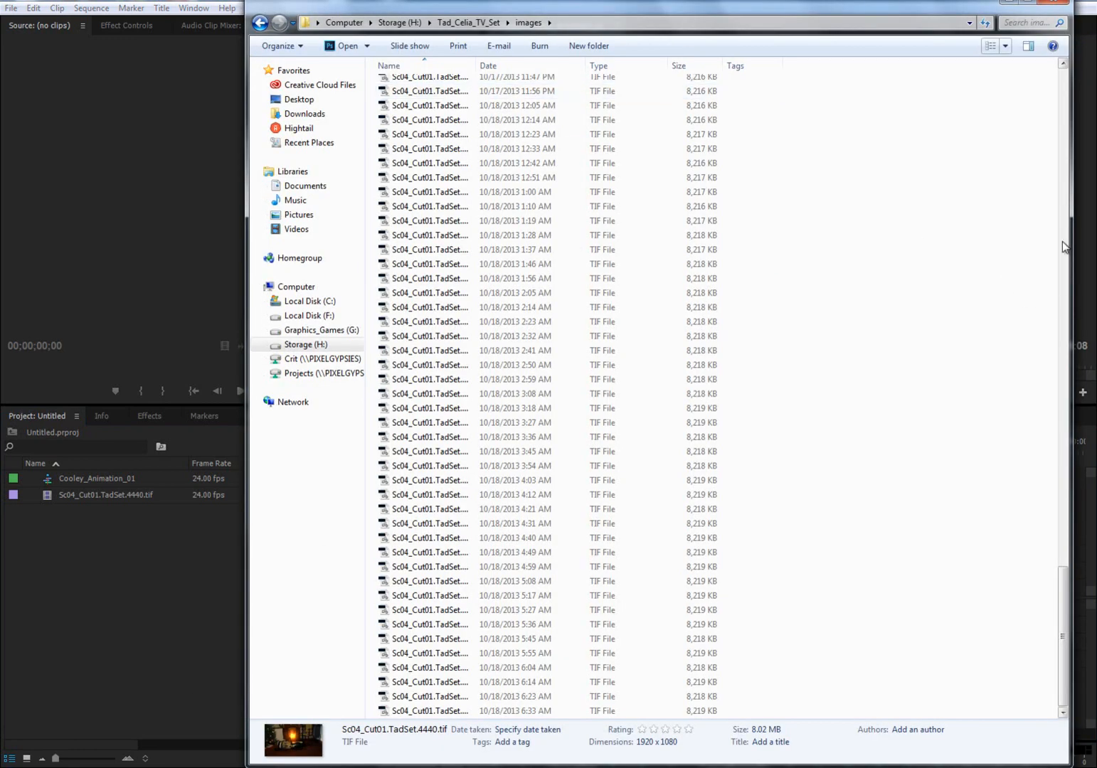
{"action": "left_click_drag", "start_coordinate": [1060, 603], "coordinate": [1064, 99]}
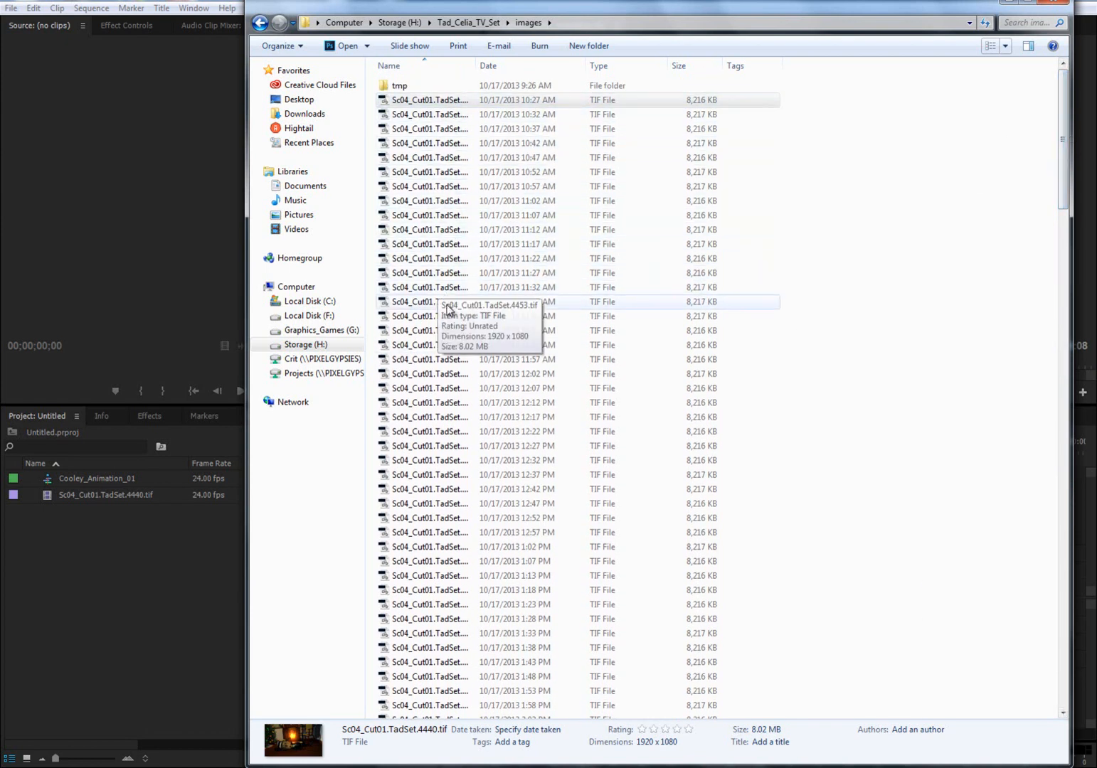
{"action": "left_click_drag", "start_coordinate": [1061, 200], "coordinate": [1028, 364]}
{"action": "left_click", "coordinate": [691, 272]}
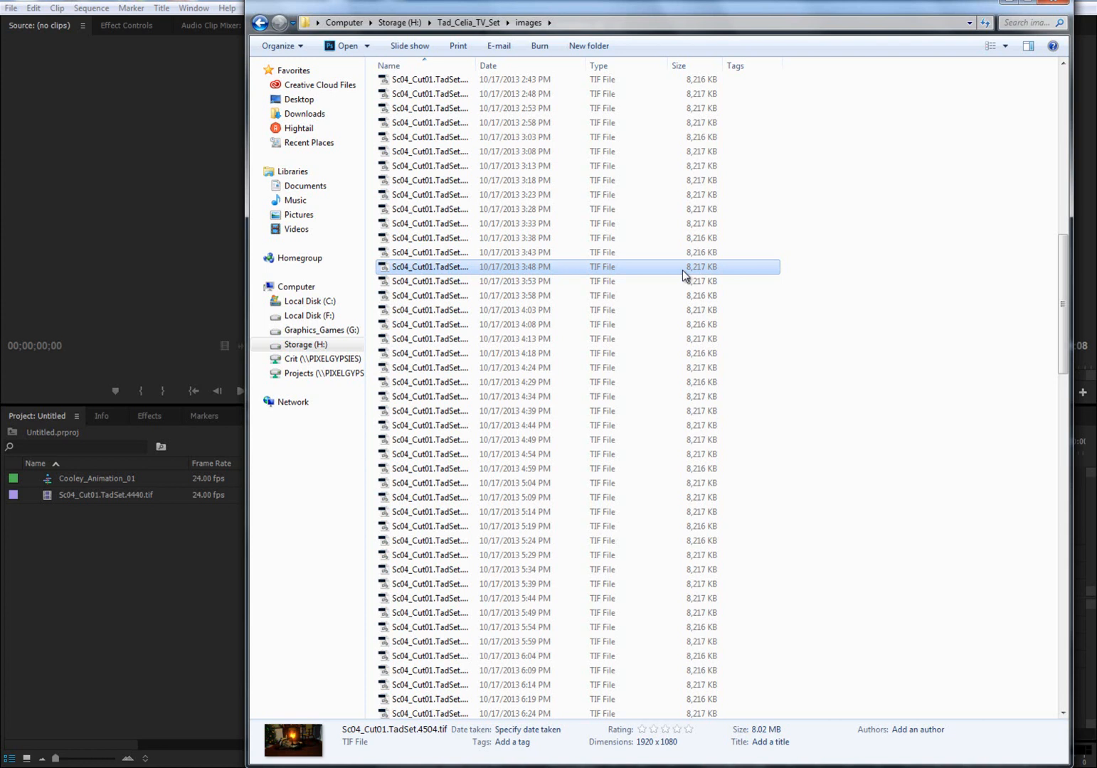
{"action": "left_click_drag", "start_coordinate": [477, 65], "coordinate": [589, 66]}
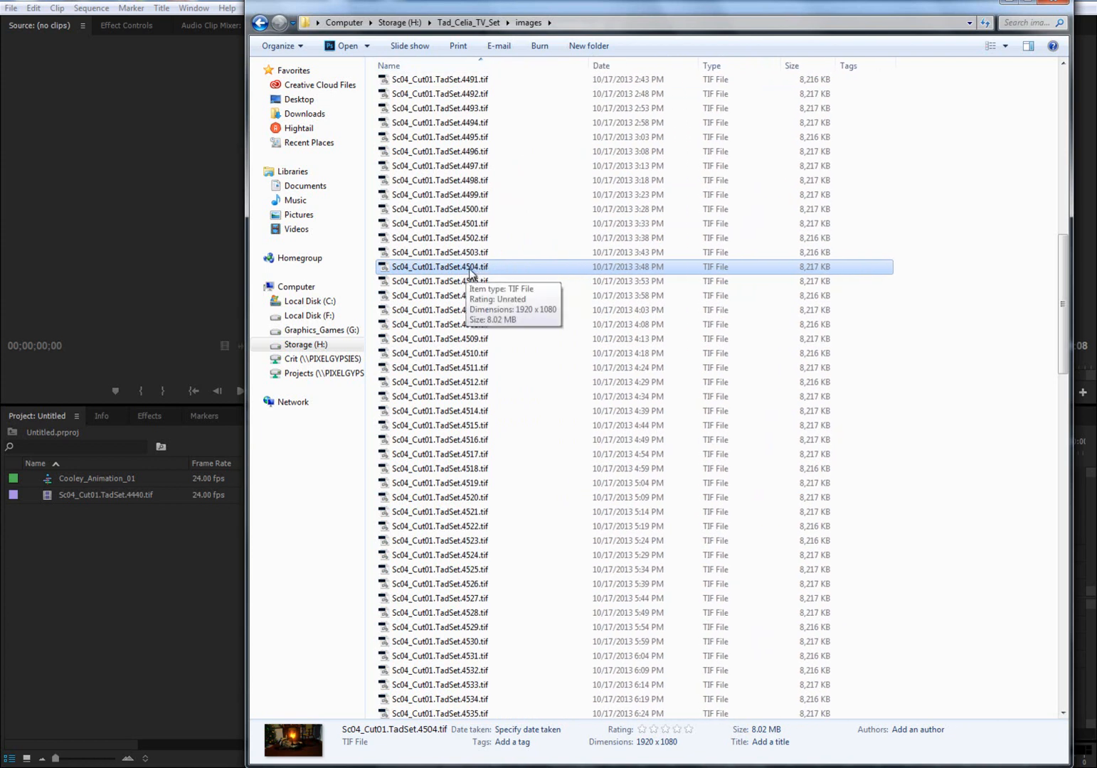
{"action": "left_click", "coordinate": [480, 297]}
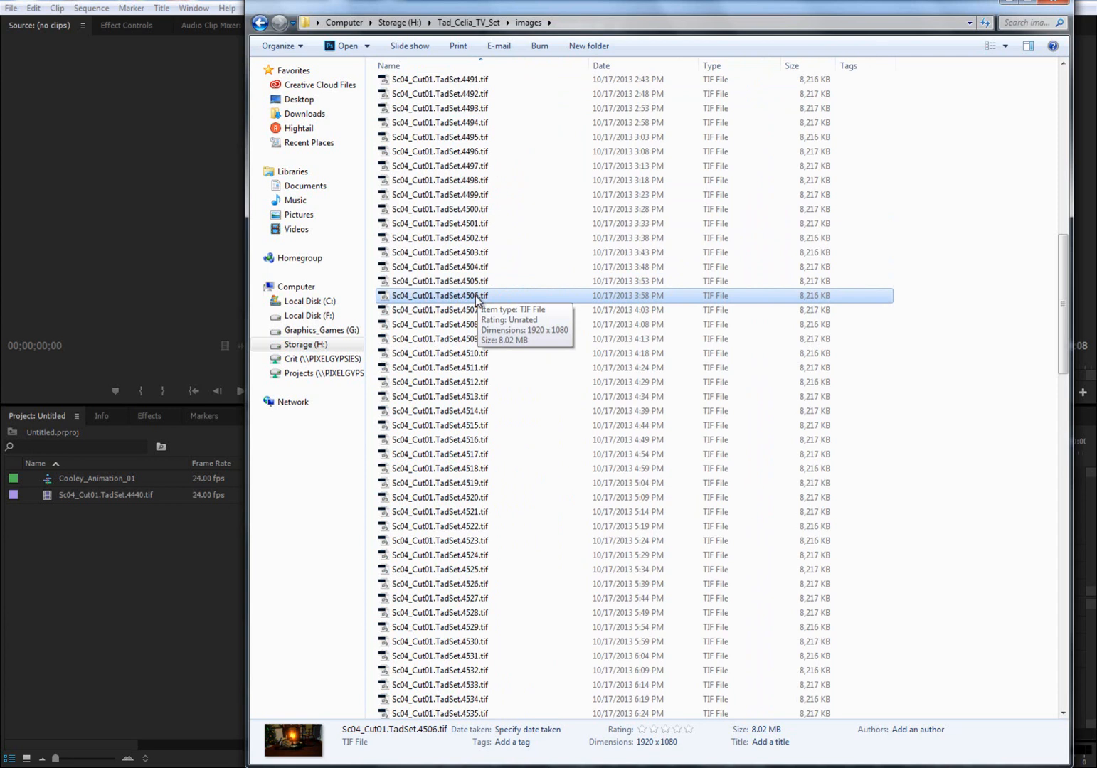
- Return to Premiere Pro and scrub through the clip on a zoomed-out timeline, ending at 00:00:01:18
{"action": "left_click", "coordinate": [206, 563]}
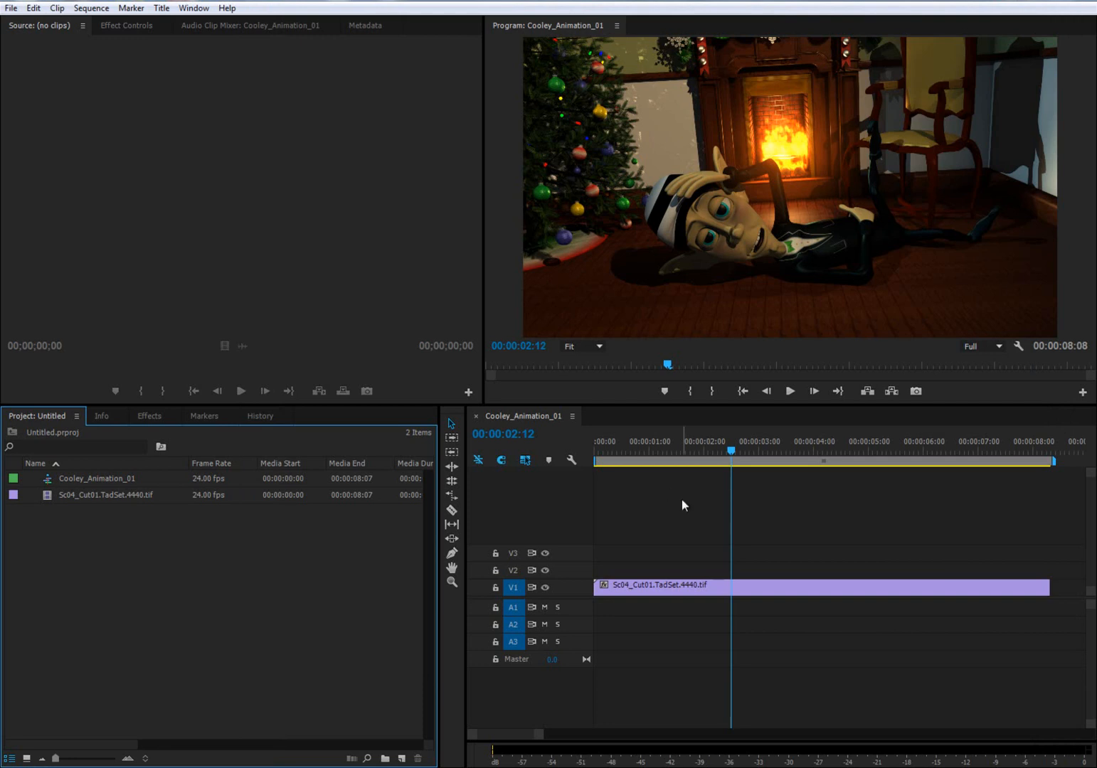
{"action": "left_click", "coordinate": [703, 520]}
{"action": "key", "text": "minus"}
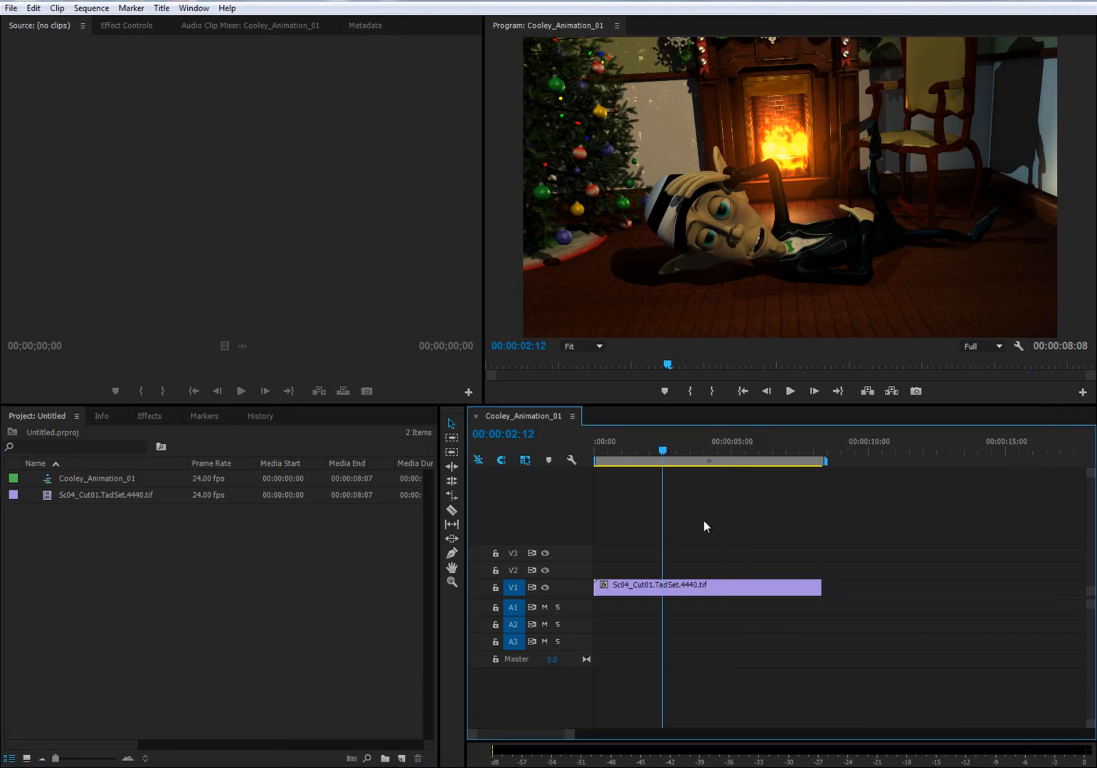
{"action": "key", "text": "minus"}
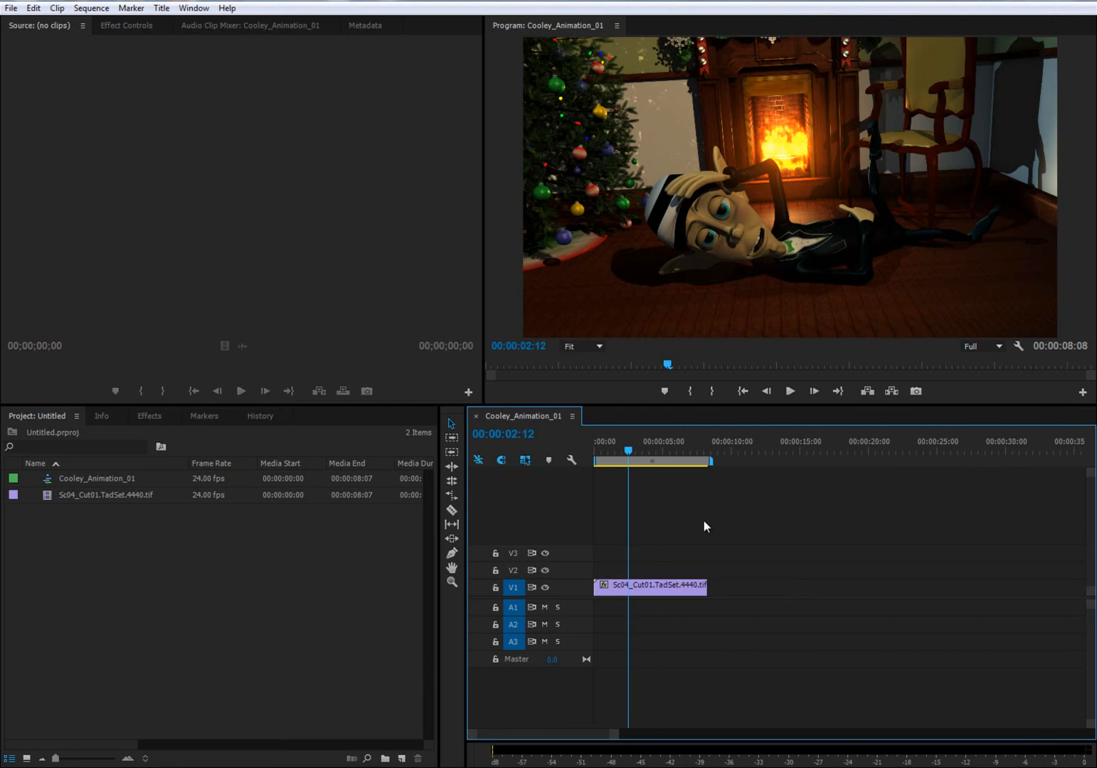
{"action": "left_click_drag", "start_coordinate": [596, 450], "coordinate": [614, 456]}
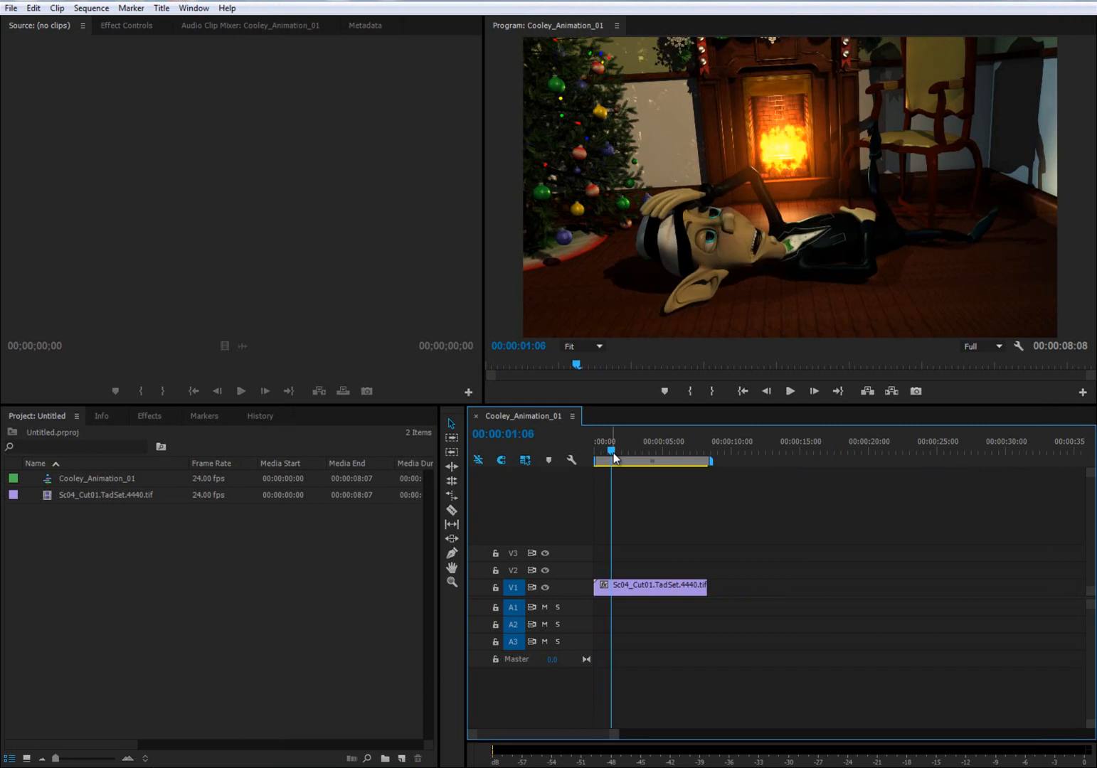
{"action": "left_click_drag", "start_coordinate": [681, 445], "coordinate": [619, 446]}
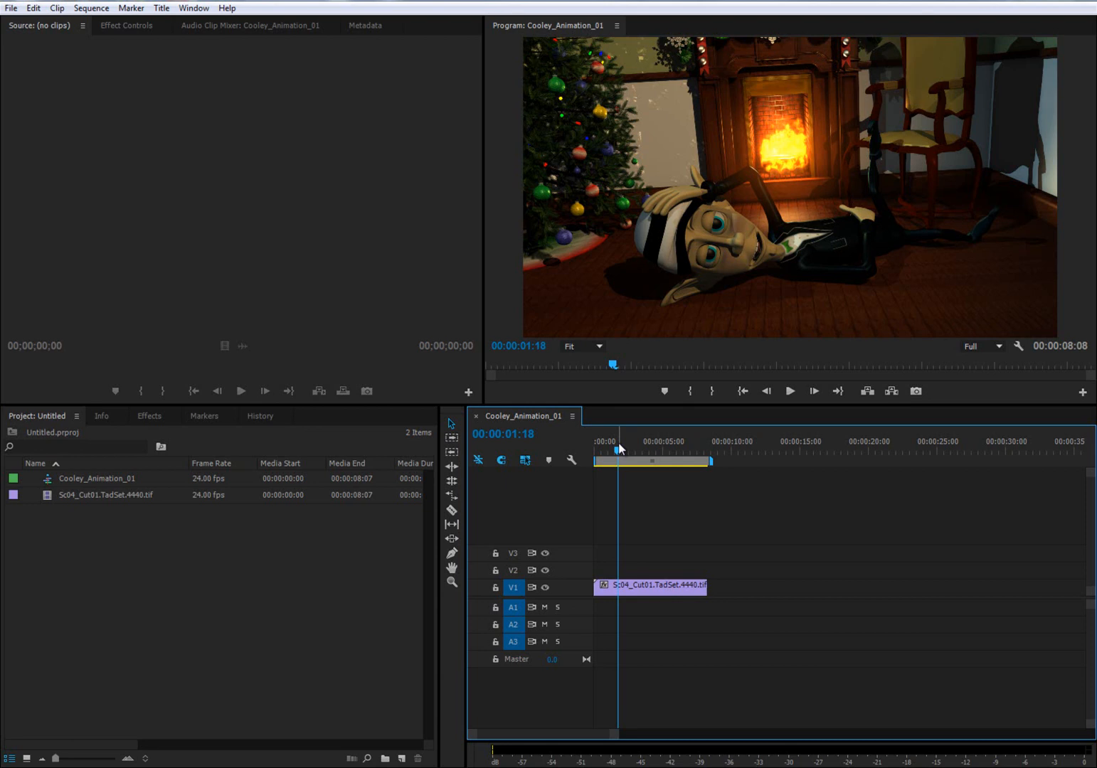
- Create a new title named Title_Credit at 1920 x 1080 and 24.00 fps, and bring the whole title window into view
{"action": "left_click", "coordinate": [72, 501]}
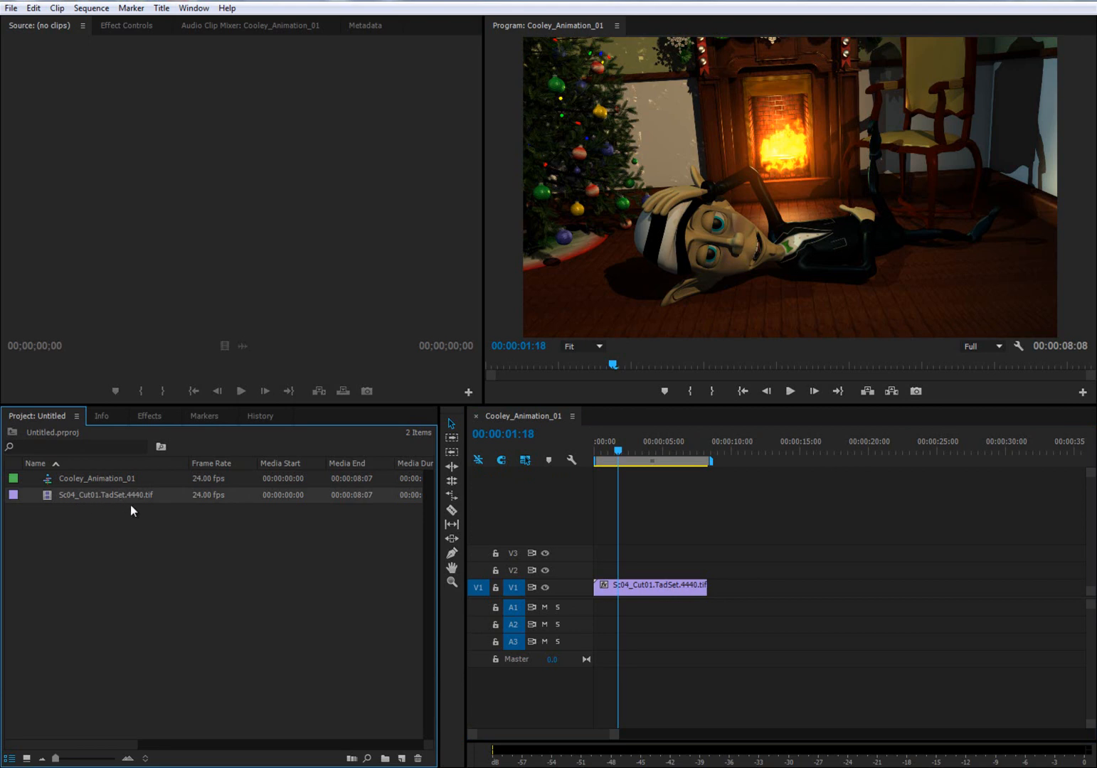
{"action": "right_click", "coordinate": [198, 550]}
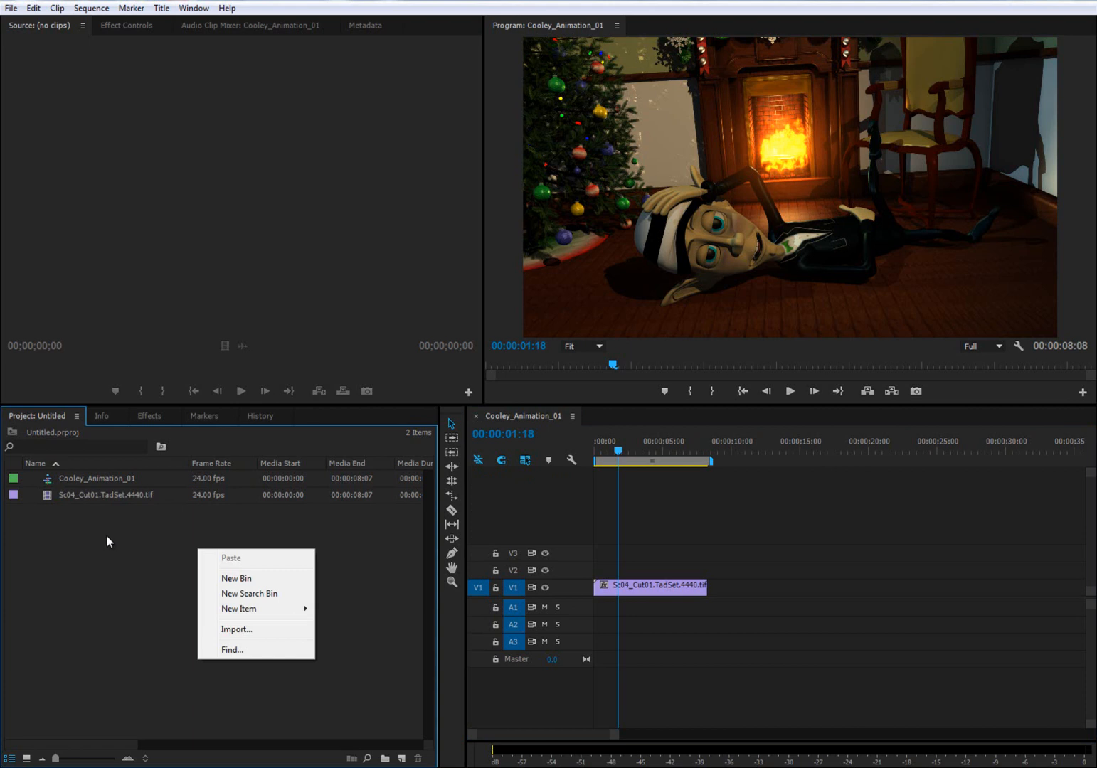
{"action": "mouse_move", "coordinate": [226, 609]}
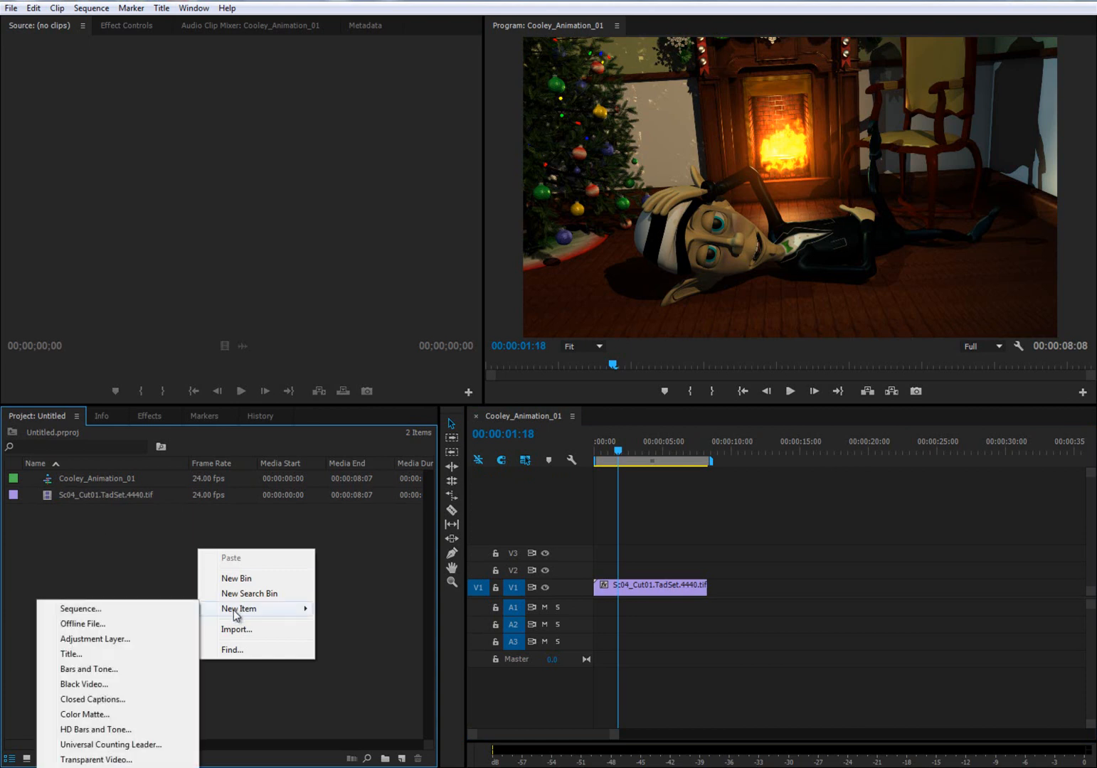
{"action": "left_click", "coordinate": [92, 653]}
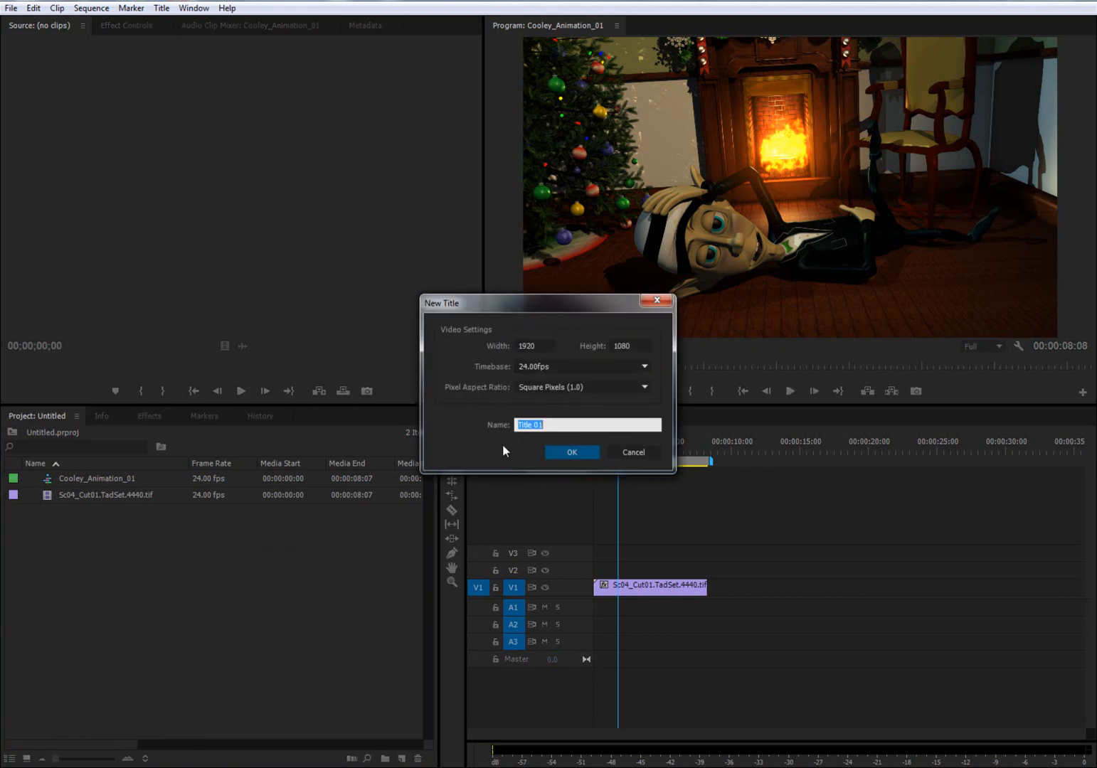
{"action": "type", "text": "Title_Credit"}
{"action": "left_click", "coordinate": [572, 452]}
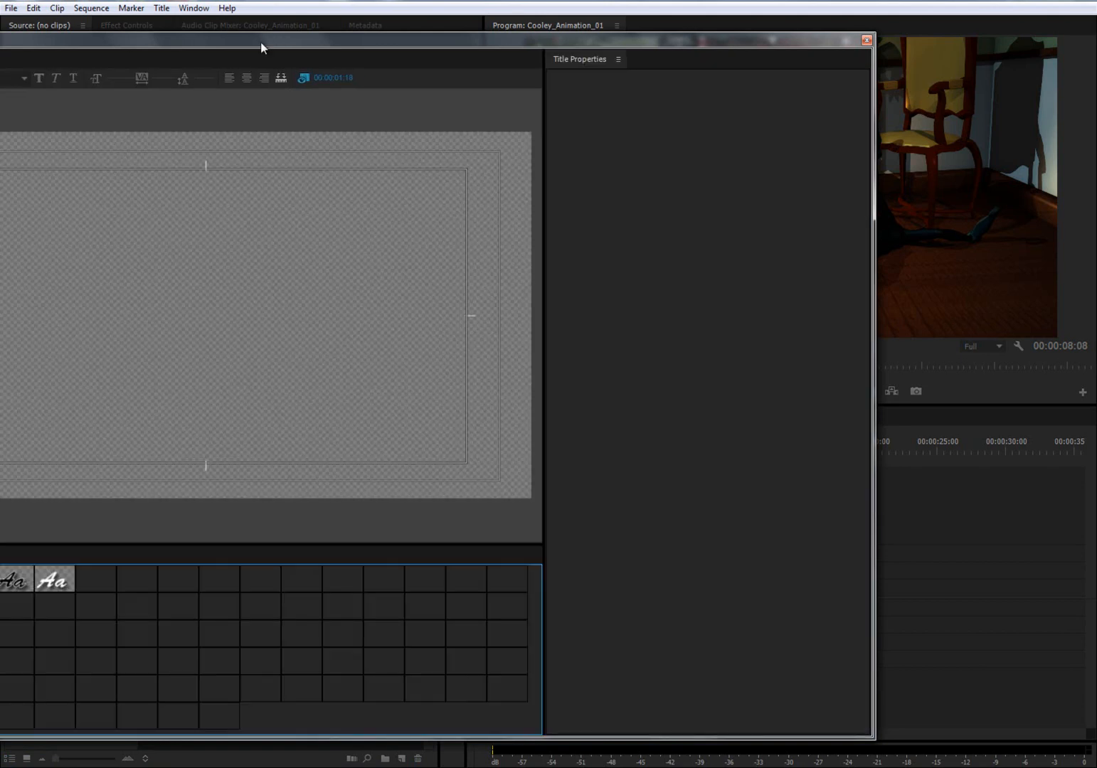
{"action": "left_click_drag", "start_coordinate": [260, 42], "coordinate": [475, 35]}
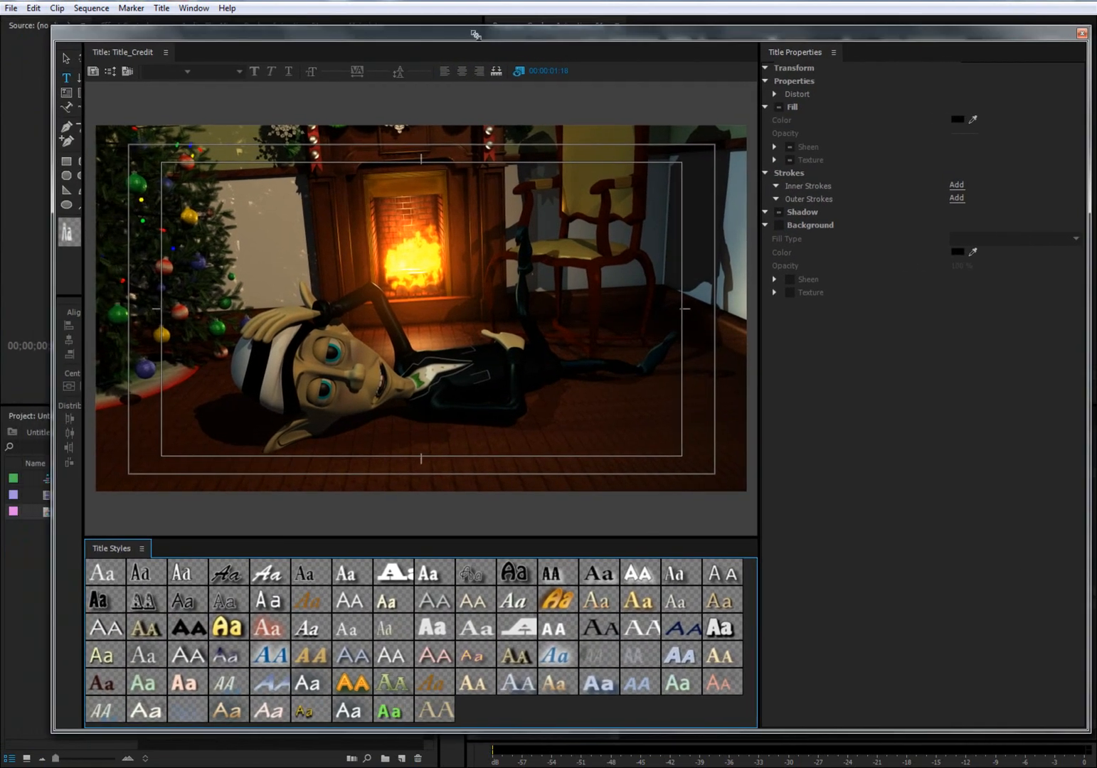
- Draw a text box about 1215 by 714 in the title frame and enter "Animation Examples" with the animator's full name on the second line
{"action": "left_click_drag", "start_coordinate": [237, 196], "coordinate": [650, 439]}
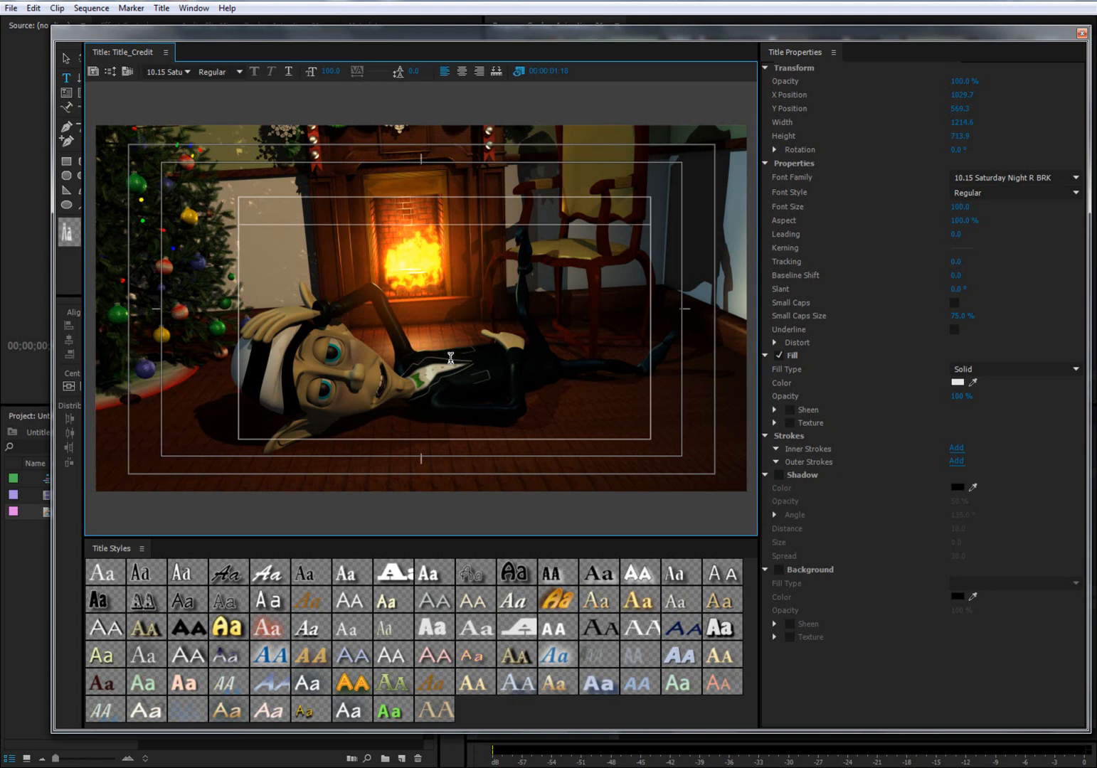
{"action": "type", "text": "Animation "}
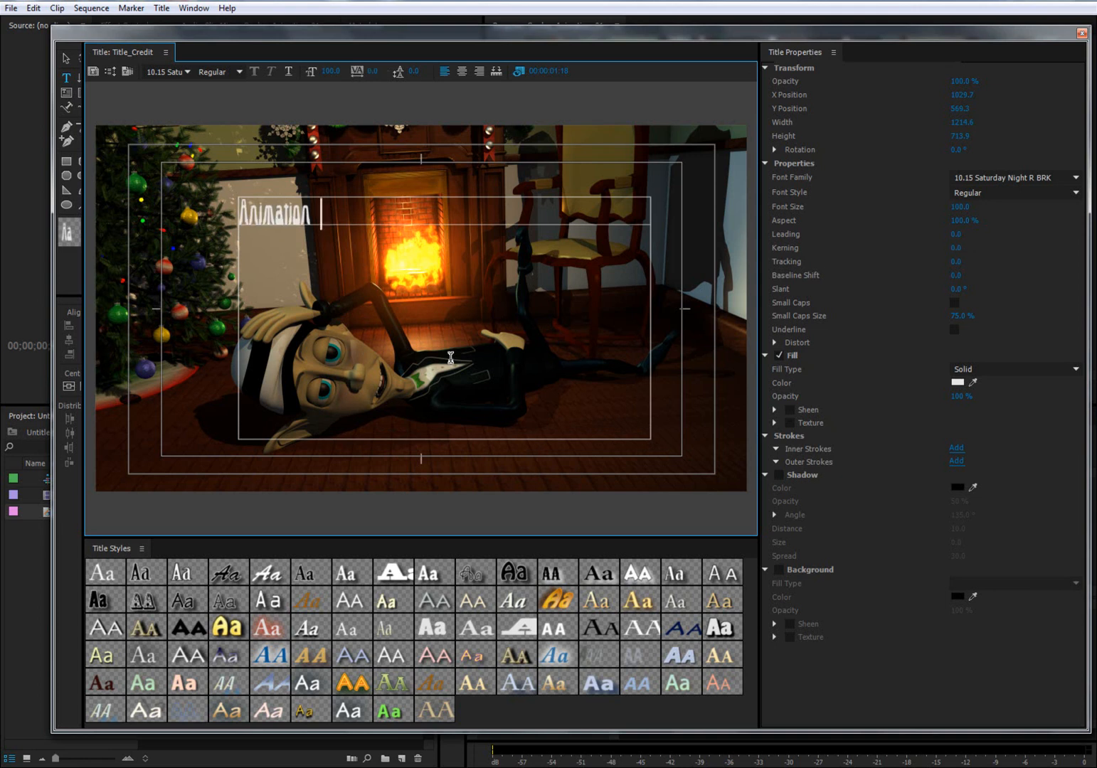
{"action": "type", "text": "Examples"}
{"action": "key", "text": "Return"}
{"action": "type", "text": "David"}
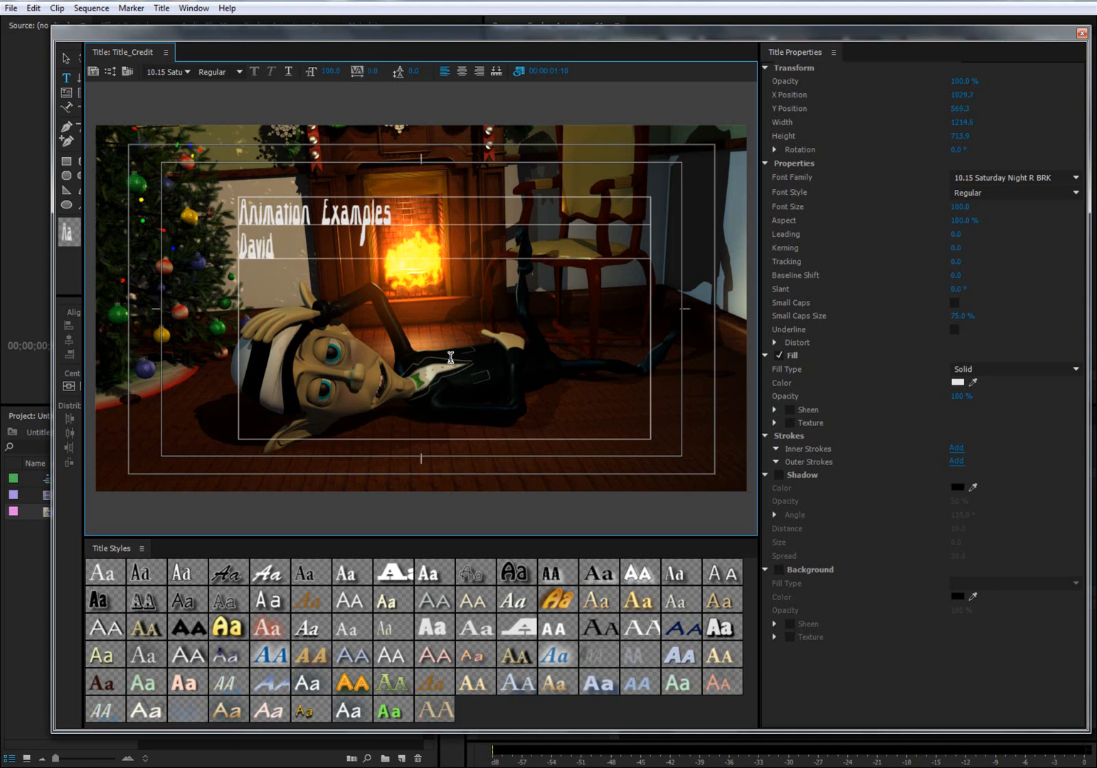
{"action": "type", "text": " Cooley"}
{"action": "key", "text": "Return"}
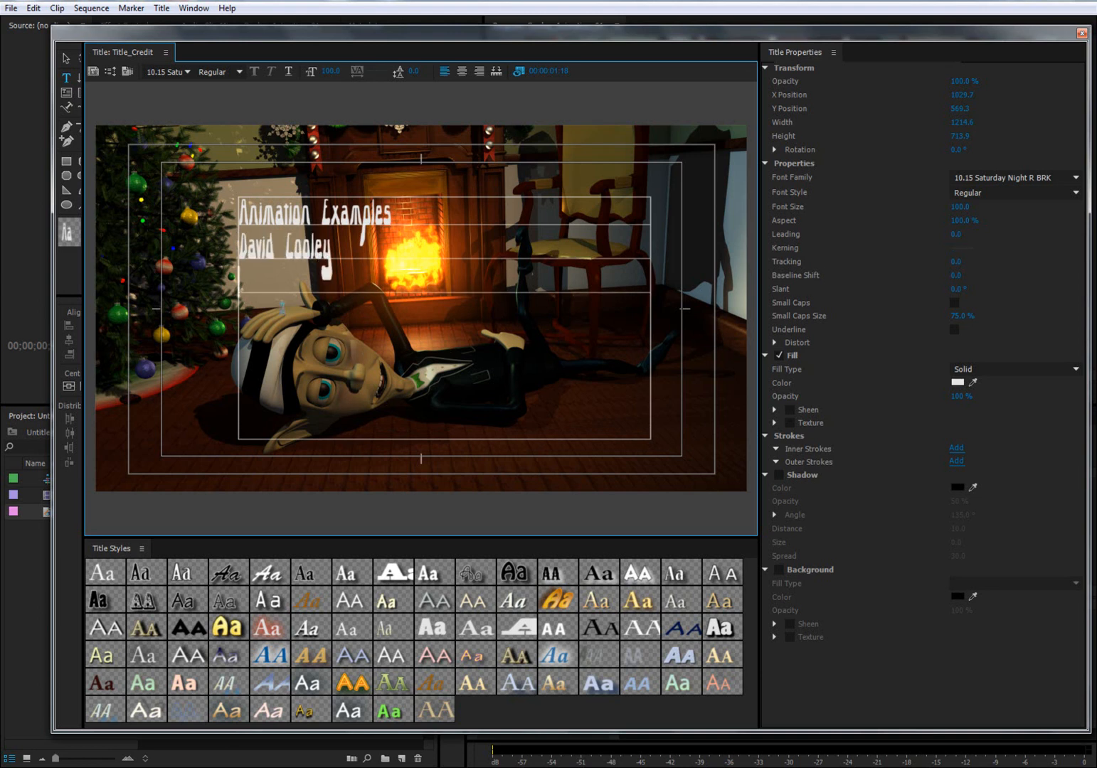
- Set both lines of the title text to the Aachen Std font and center-align them
{"action": "left_click_drag", "start_coordinate": [333, 248], "coordinate": [238, 211]}
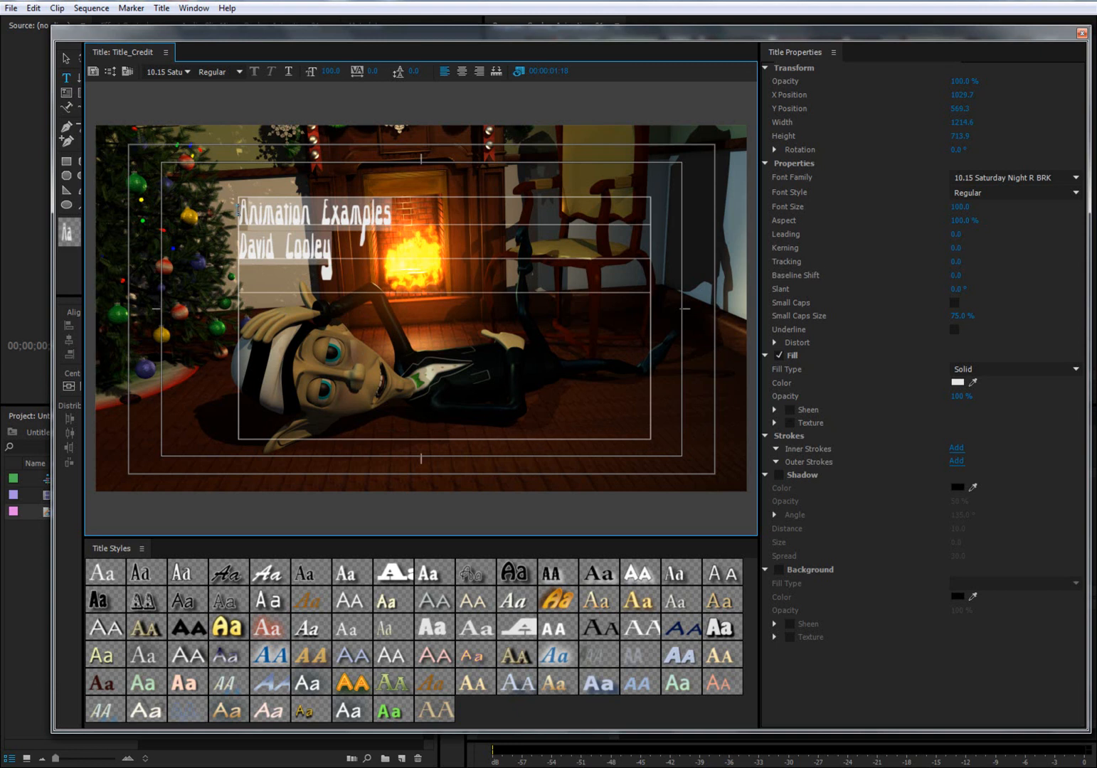
{"action": "left_click", "coordinate": [188, 72]}
{"action": "left_click", "coordinate": [170, 202]}
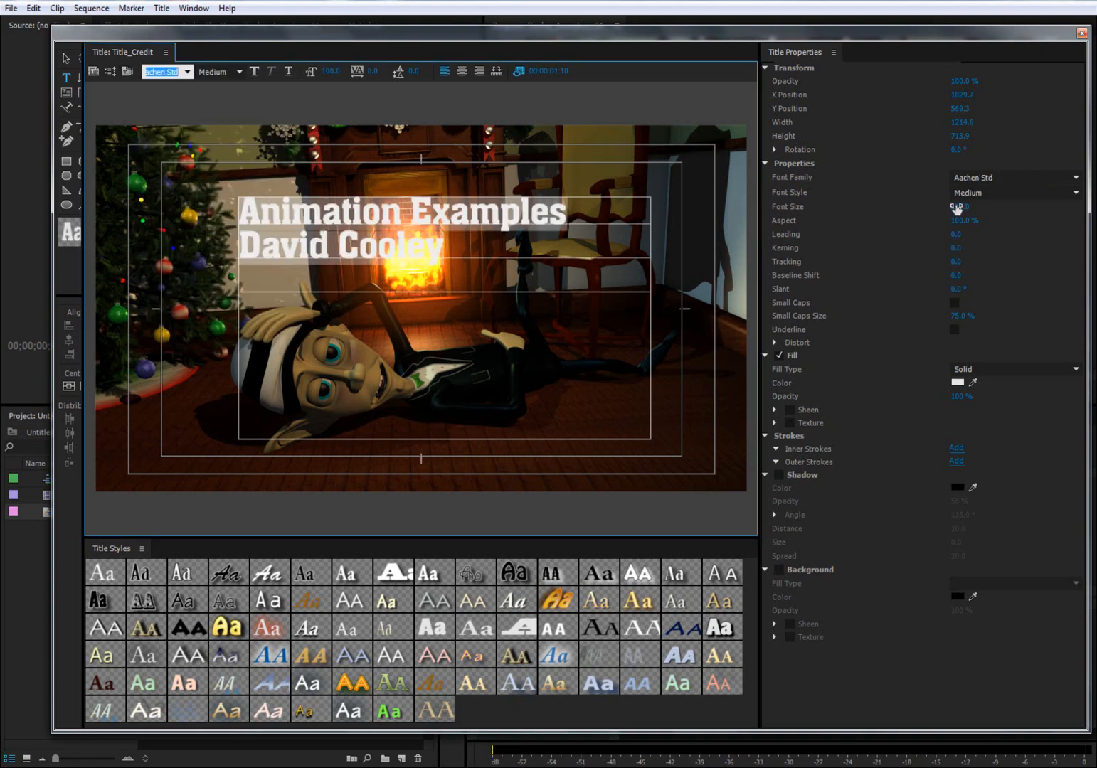
{"action": "left_click", "coordinate": [461, 71]}
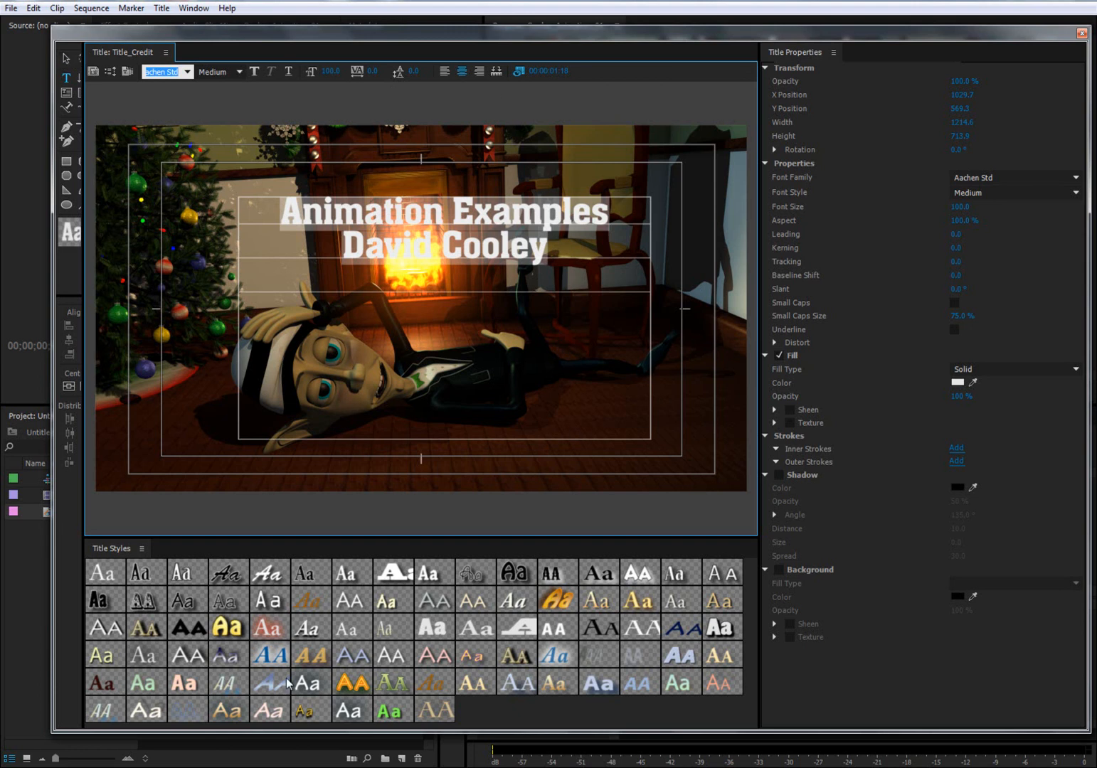
- Try the blue italic title style, settle on the yellow gradient Hobo Std style for the text, and shrink the title window
{"action": "left_click", "coordinate": [231, 628]}
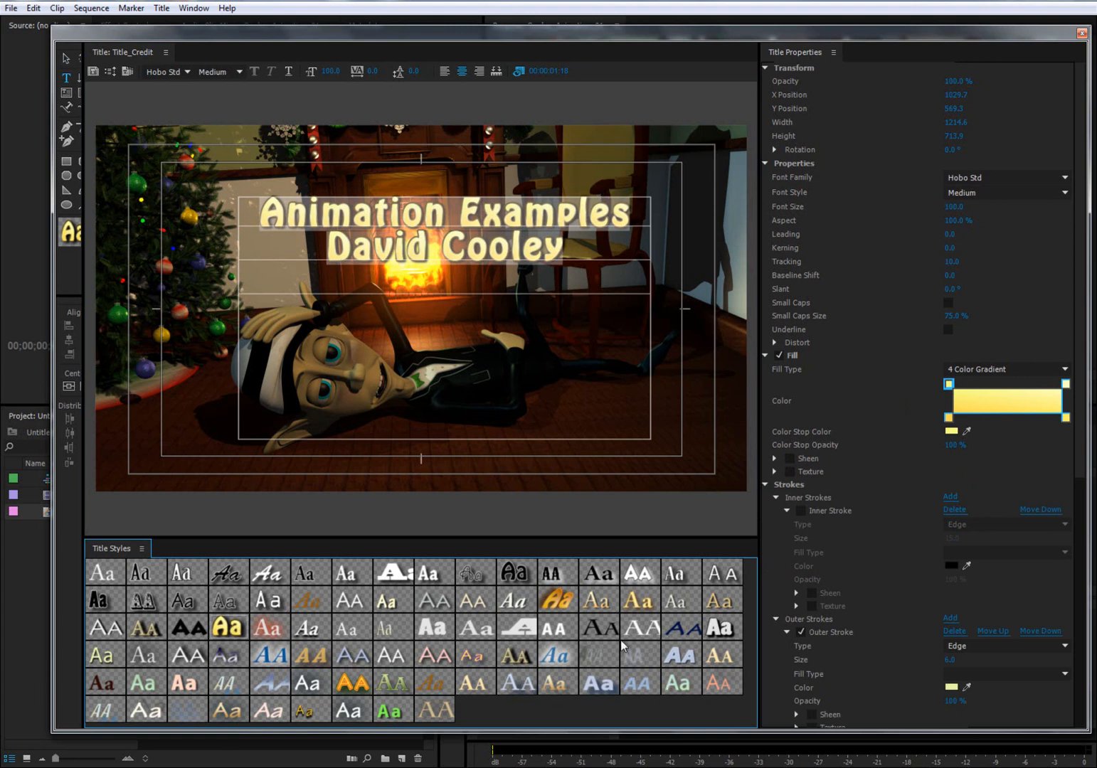
{"action": "left_click", "coordinate": [560, 659]}
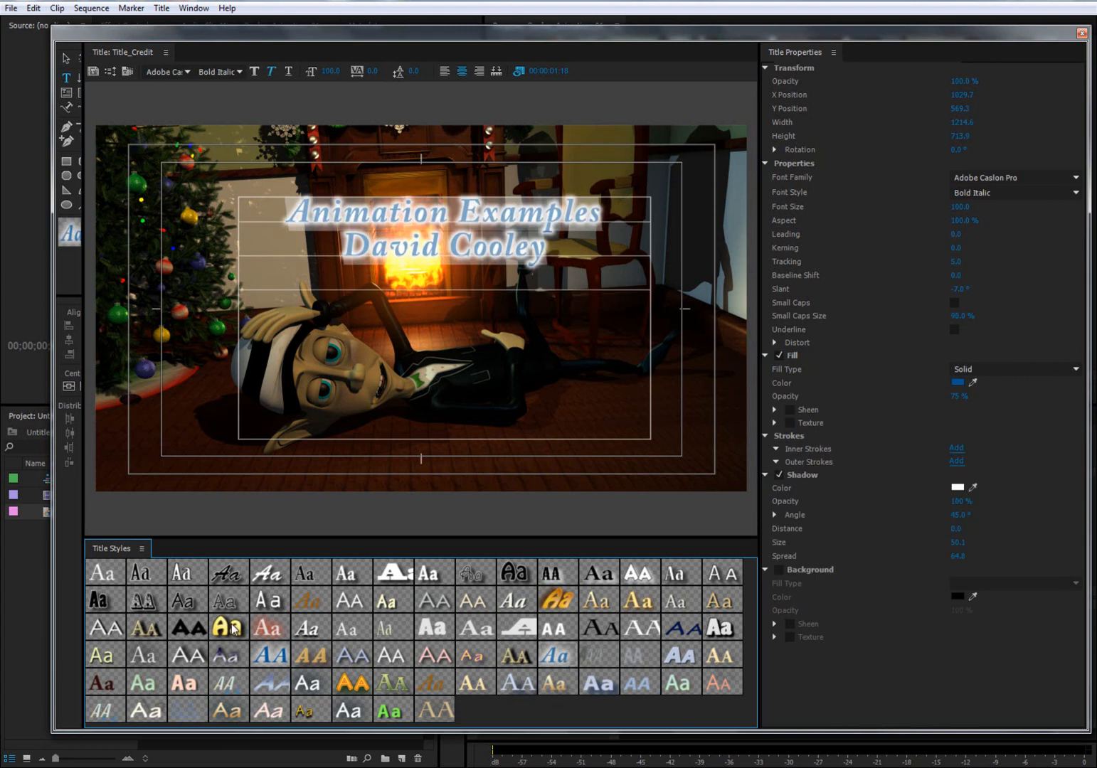
{"action": "left_click", "coordinate": [305, 630]}
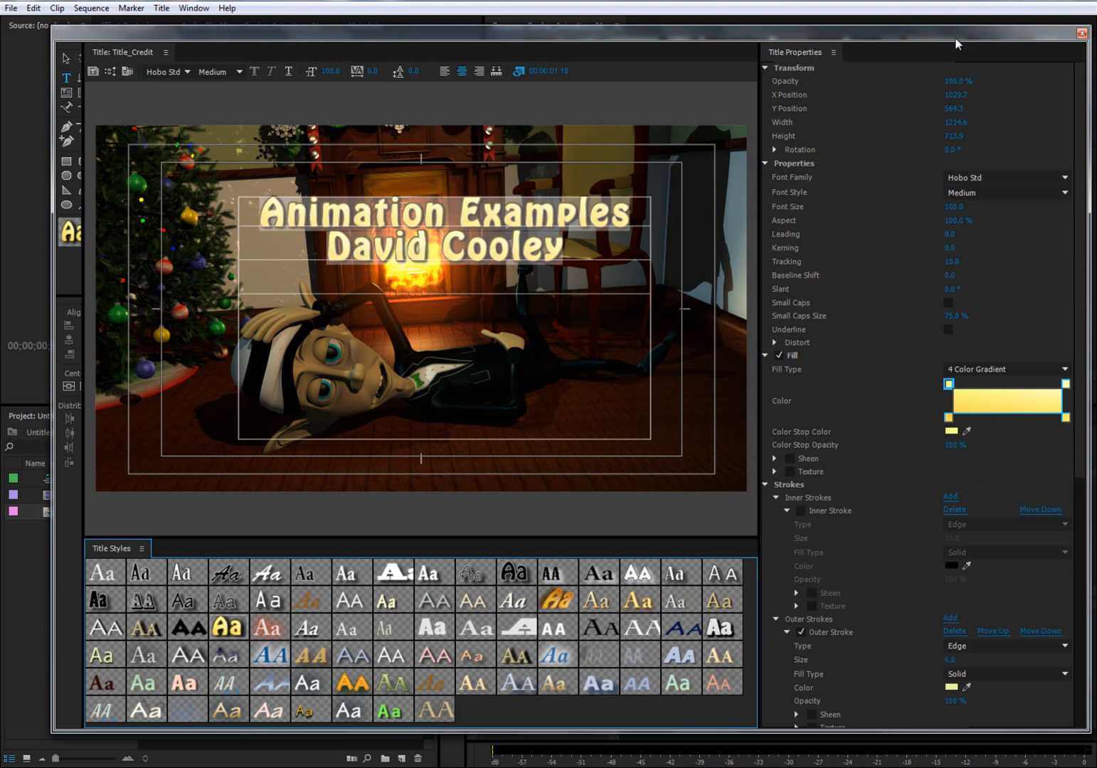
{"action": "left_click_drag", "start_coordinate": [1088, 26], "coordinate": [915, 91]}
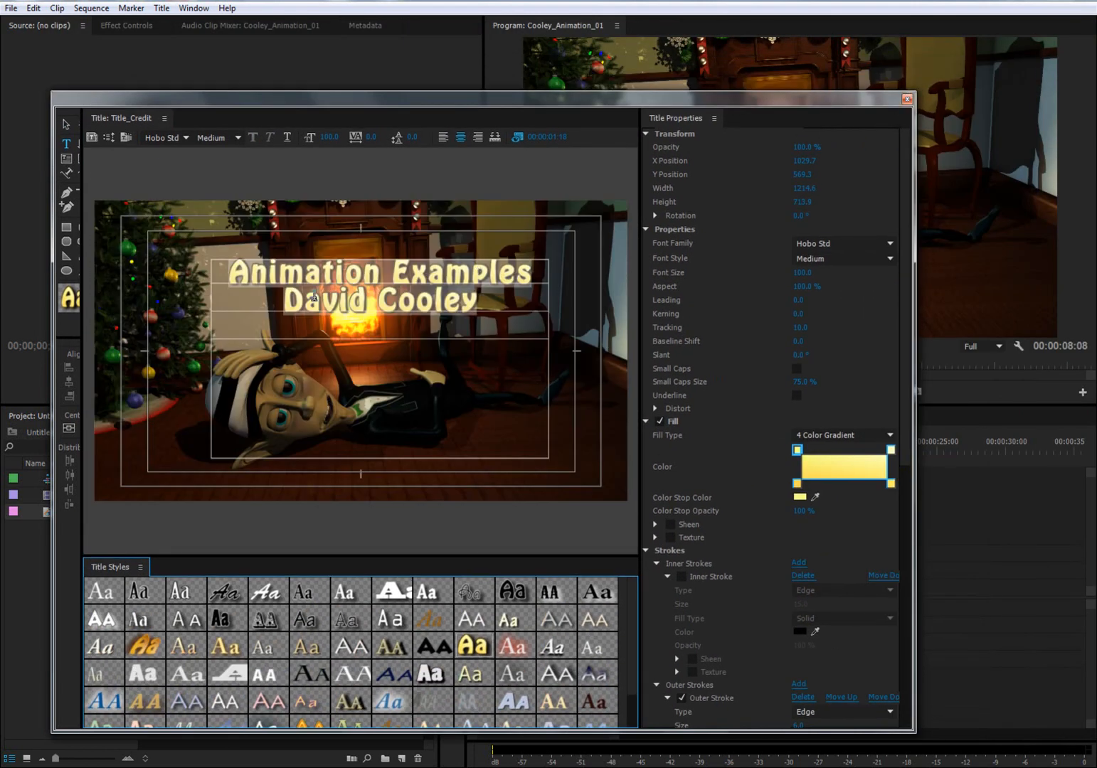
- Reposition the title text box horizontally centered and slightly lower, at about X 968 and Y 619, and close the title window
{"action": "left_click", "coordinate": [65, 124]}
{"action": "left_click", "coordinate": [370, 271]}
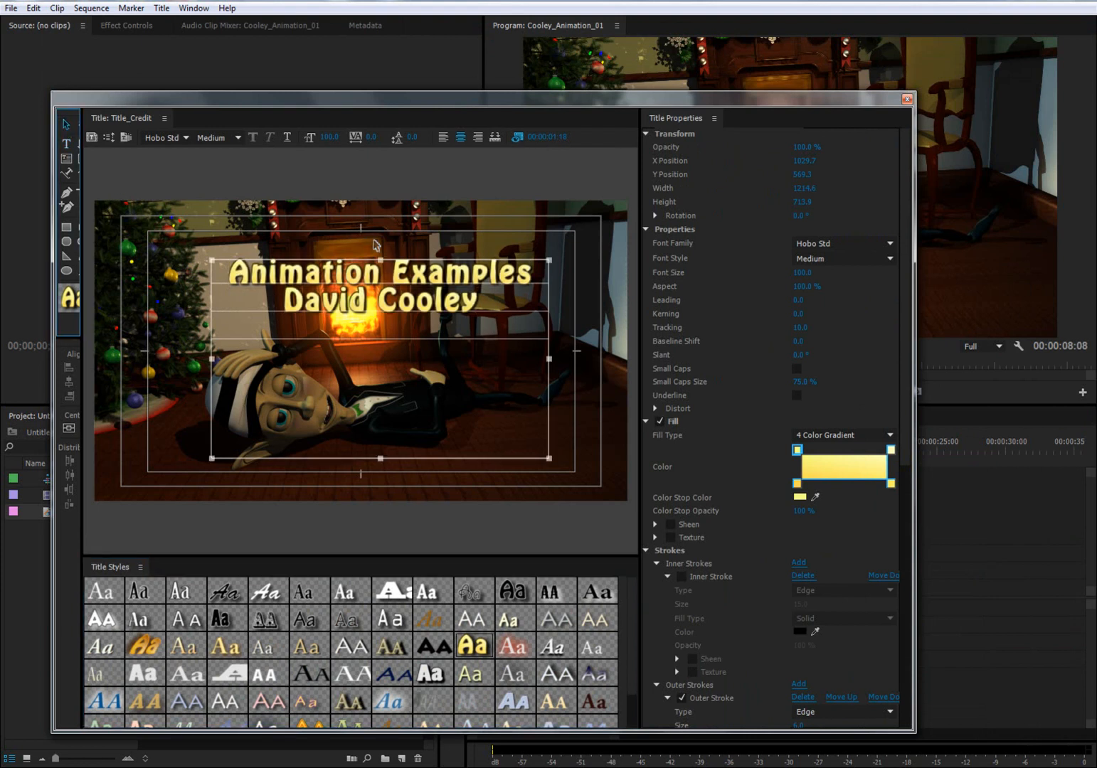
{"action": "mouse_move", "coordinate": [394, 263]}
{"action": "left_mouse_down"}
{"action": "mouse_move", "coordinate": [386, 273]}
{"action": "mouse_move", "coordinate": [381, 261]}
{"action": "mouse_move", "coordinate": [379, 277]}
{"action": "left_mouse_up"}
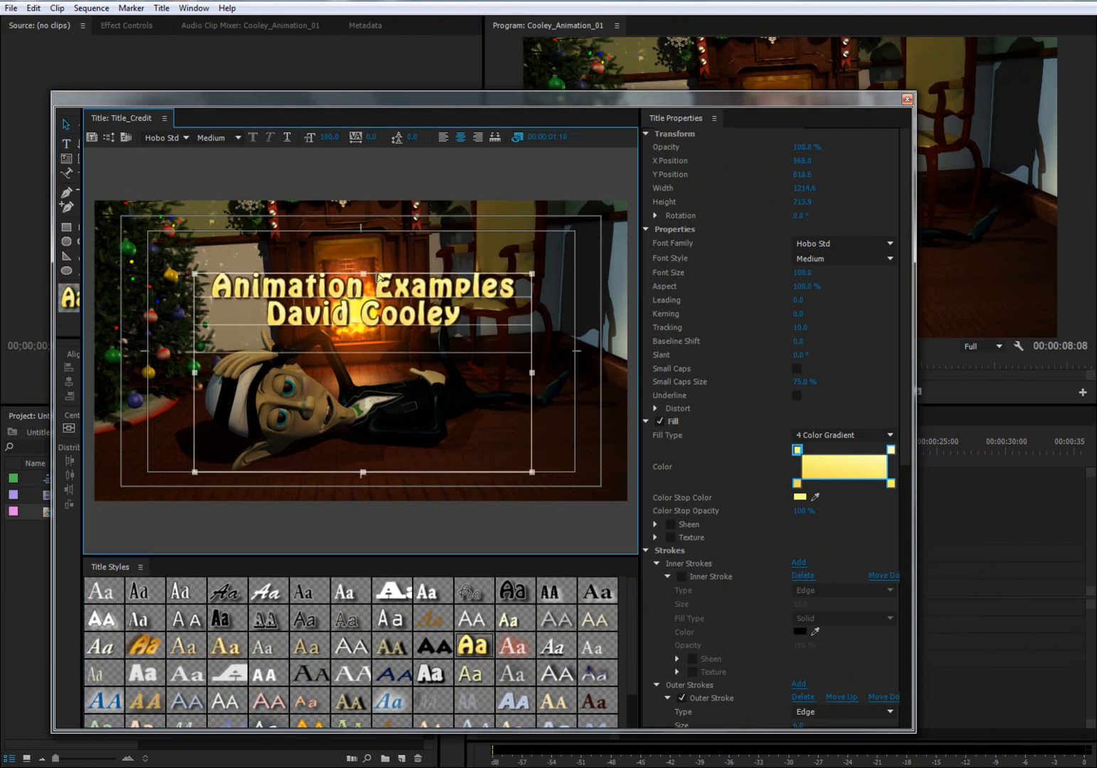
{"action": "left_click", "coordinate": [906, 100]}
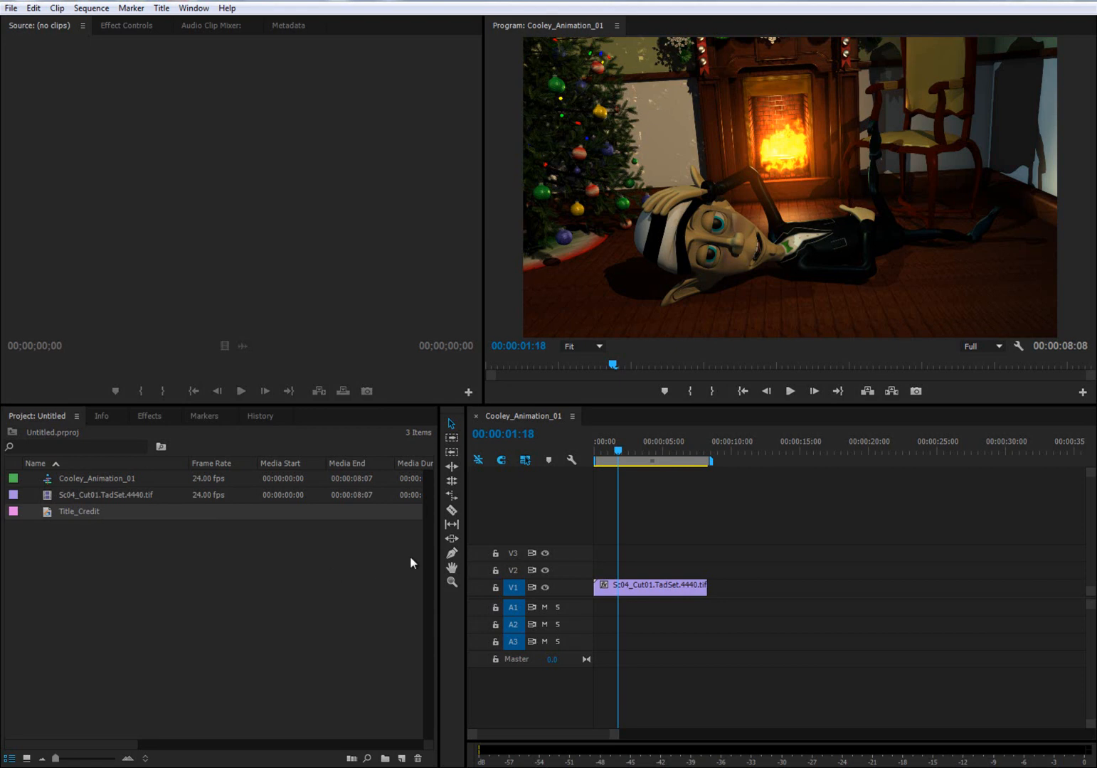
- Reopen Title_Credit and examine the title over different animation frames and over the empty area past the clip, and close it
{"action": "left_click_drag", "start_coordinate": [618, 455], "coordinate": [616, 455]}
{"action": "double_click", "coordinate": [44, 512]}
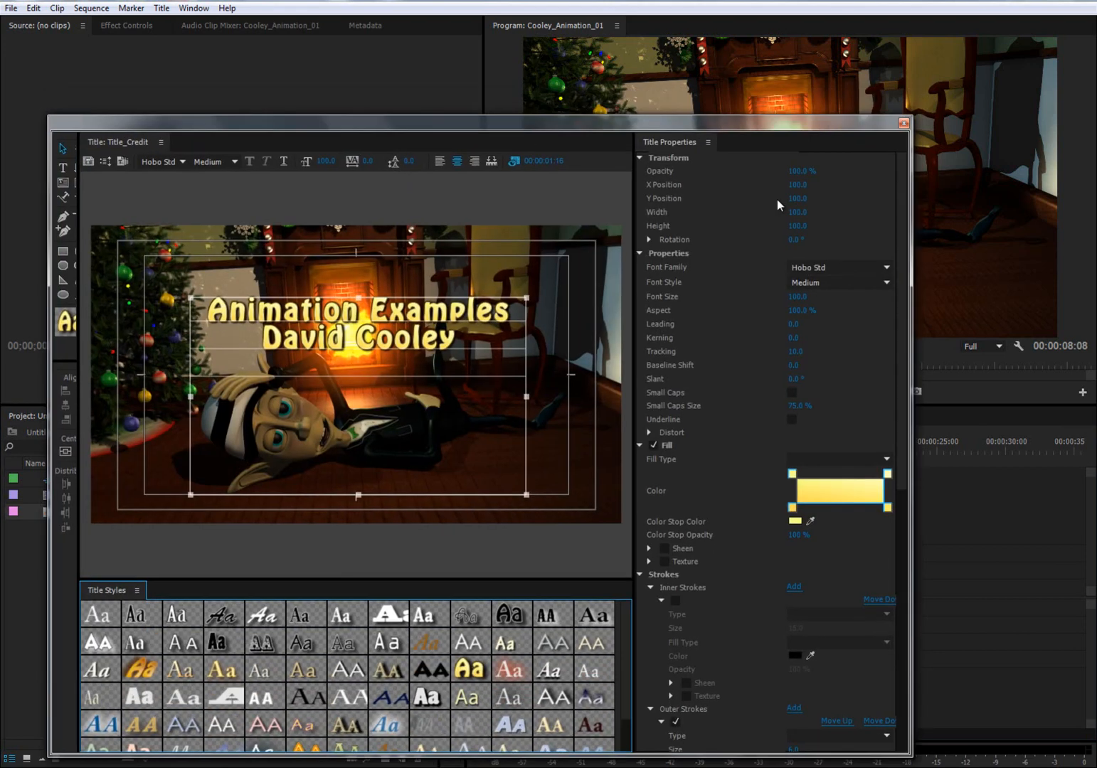
{"action": "left_click_drag", "start_coordinate": [781, 120], "coordinate": [764, 555]}
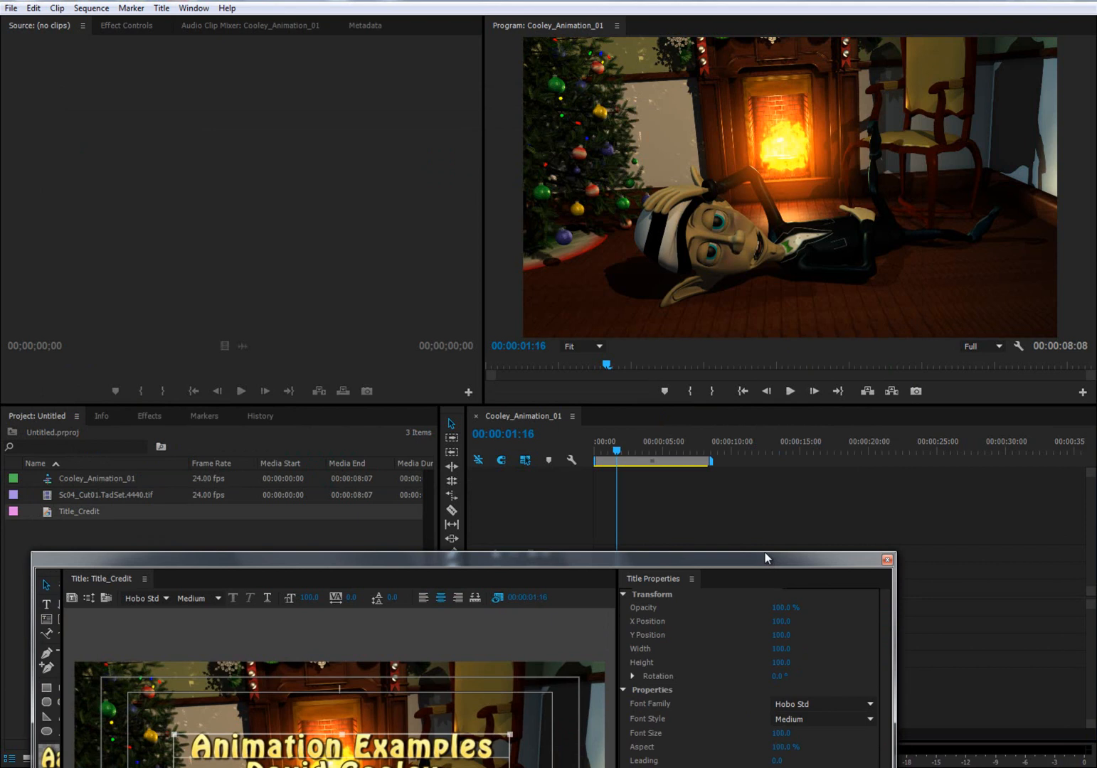
{"action": "left_click", "coordinate": [683, 451]}
{"action": "left_click_drag", "start_coordinate": [697, 558], "coordinate": [733, 180]}
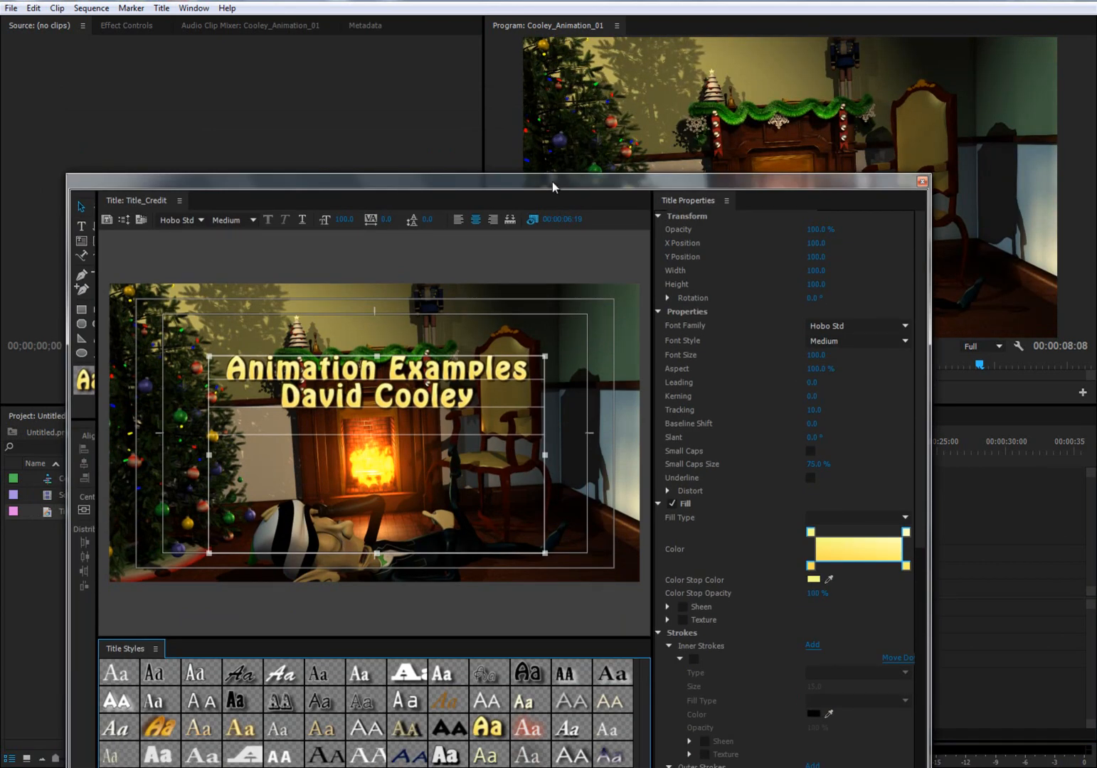
{"action": "left_click_drag", "start_coordinate": [552, 181], "coordinate": [525, 548]}
{"action": "left_click", "coordinate": [725, 445]}
{"action": "left_click_drag", "start_coordinate": [681, 541], "coordinate": [695, 96]}
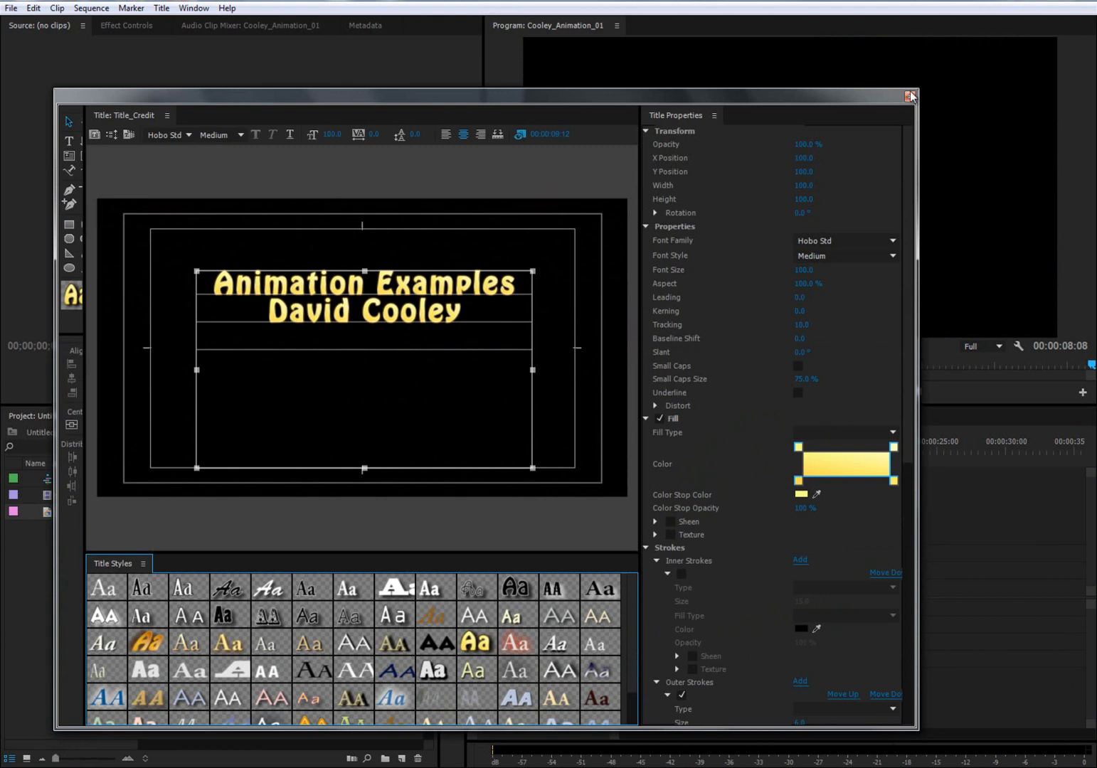
{"action": "left_click_drag", "start_coordinate": [704, 93], "coordinate": [631, 93]}
{"action": "left_click", "coordinate": [615, 451]}
{"action": "left_click", "coordinate": [879, 99]}
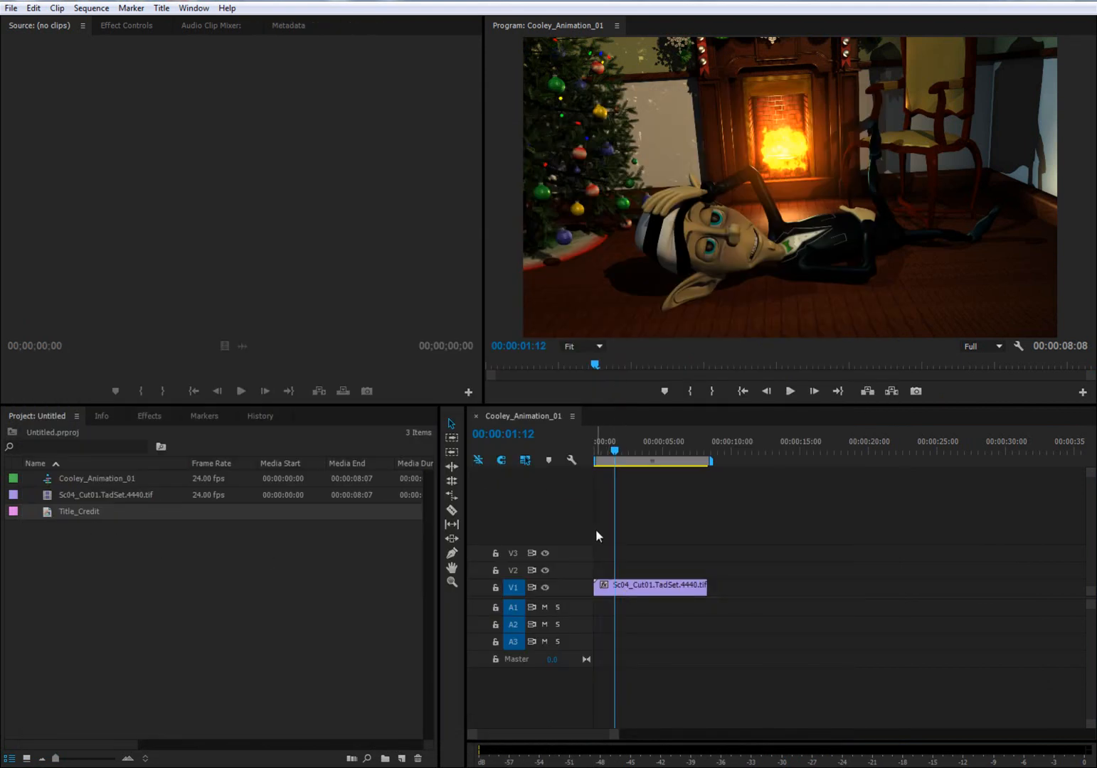
- Move the animation clip on V1 to start at about 6 seconds and place Title_Credit at the start of V2
{"action": "left_click", "coordinate": [632, 592]}
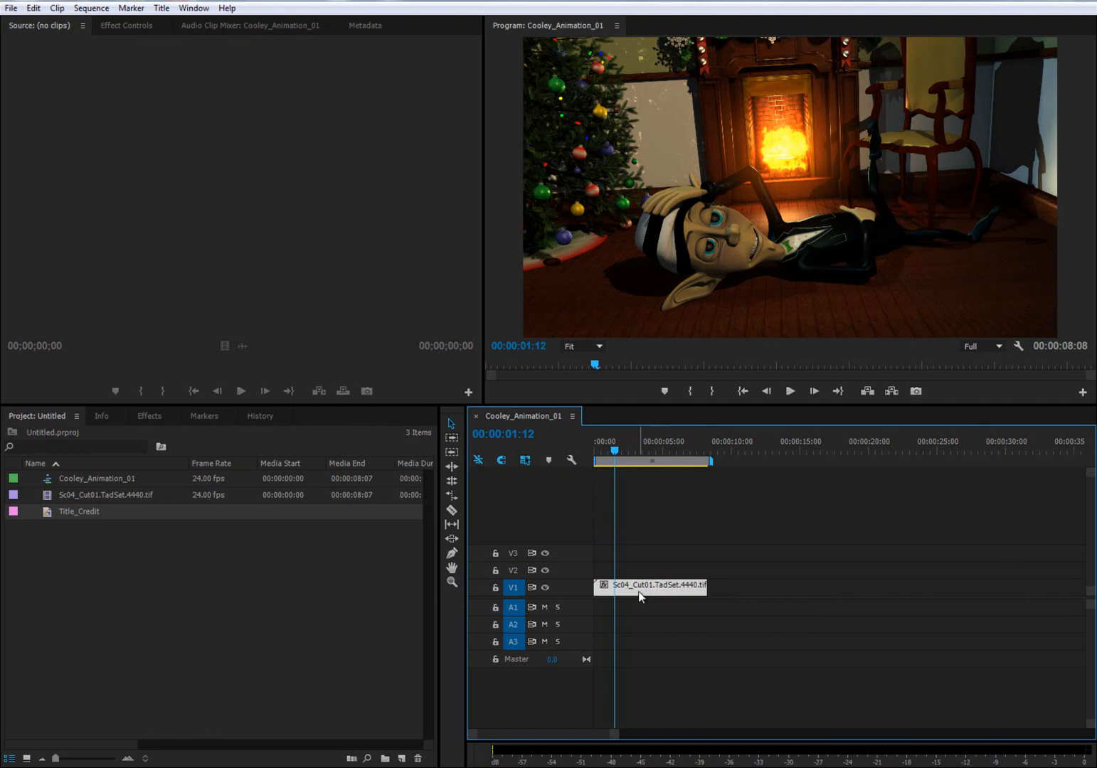
{"action": "left_click_drag", "start_coordinate": [629, 594], "coordinate": [715, 596]}
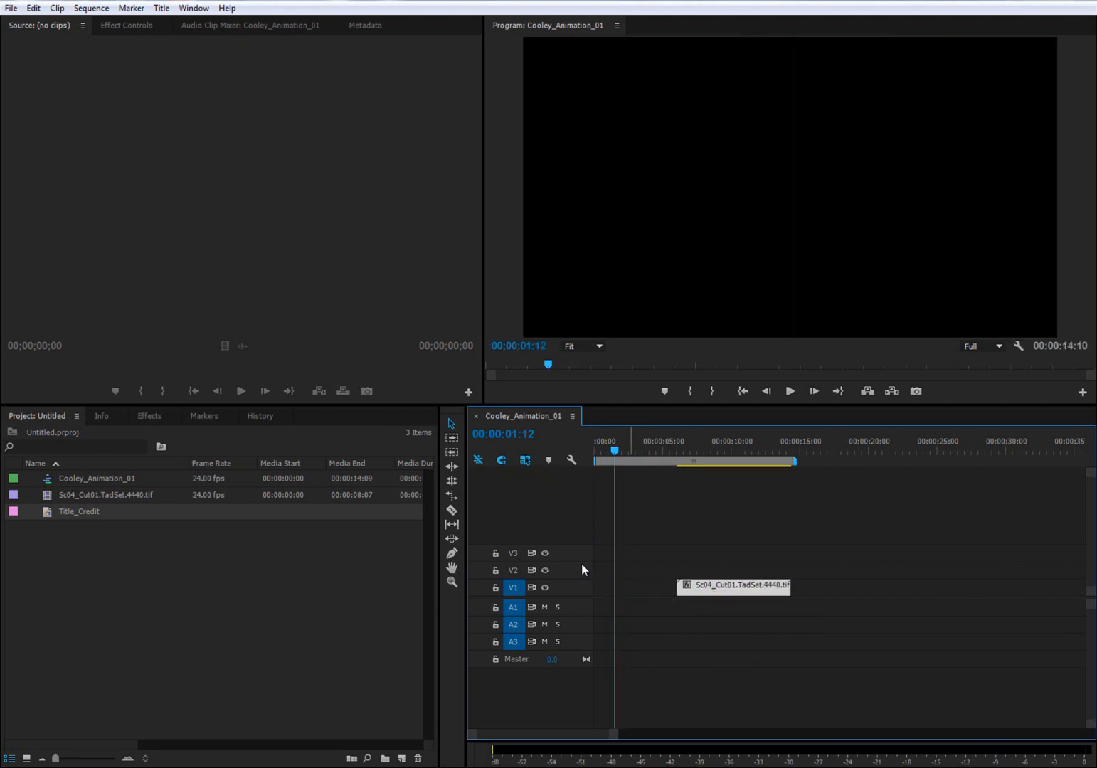
{"action": "left_click_drag", "start_coordinate": [47, 516], "coordinate": [577, 578]}
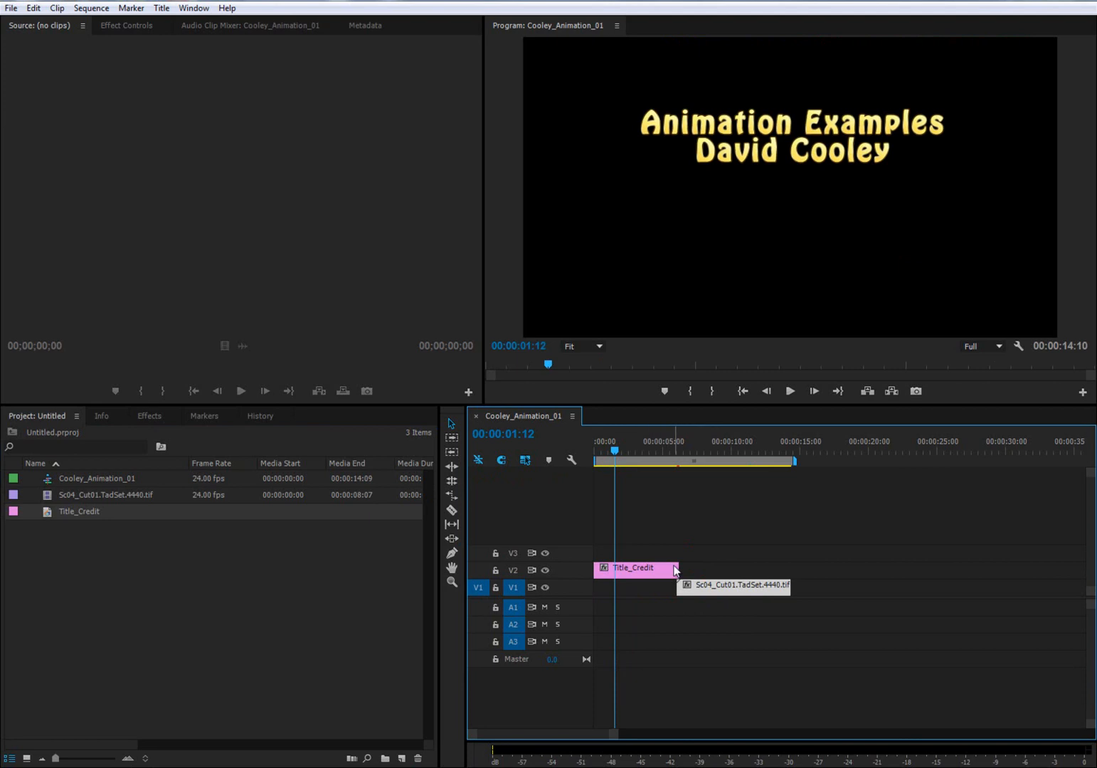
{"action": "left_click_drag", "start_coordinate": [615, 459], "coordinate": [564, 456]}
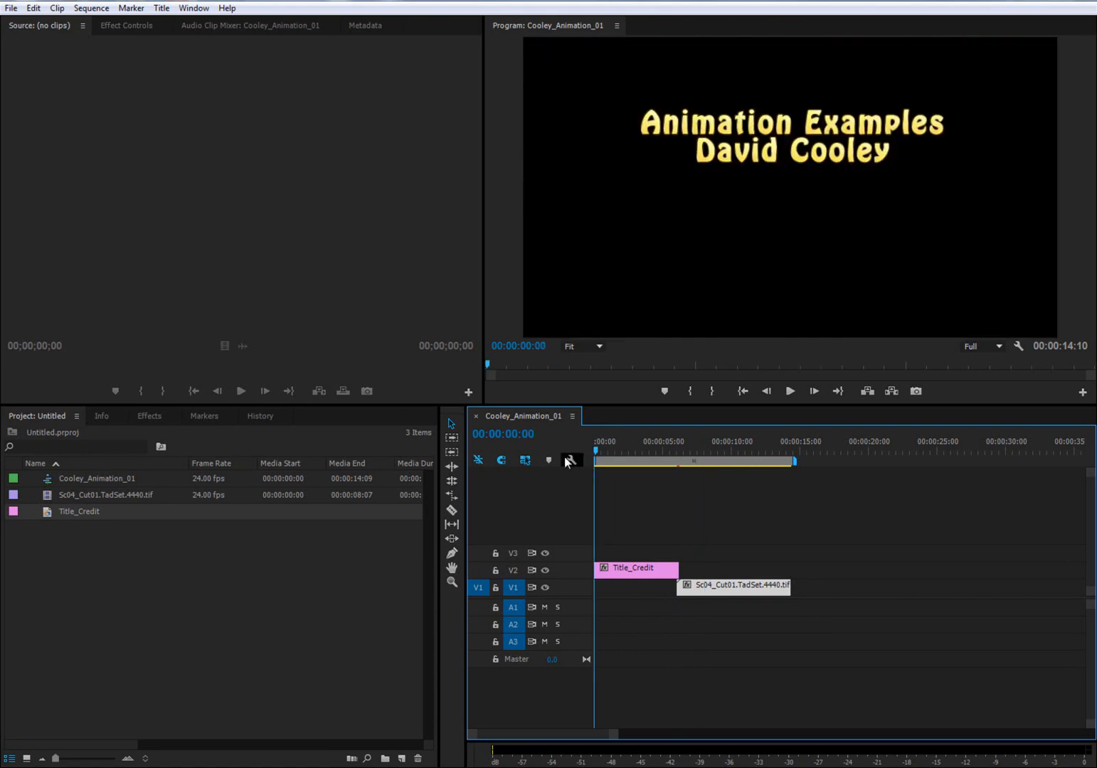
- Apply a Cross Dissolve video transition to the start and the end of the Title_Credit clip
{"action": "left_click", "coordinate": [150, 418]}
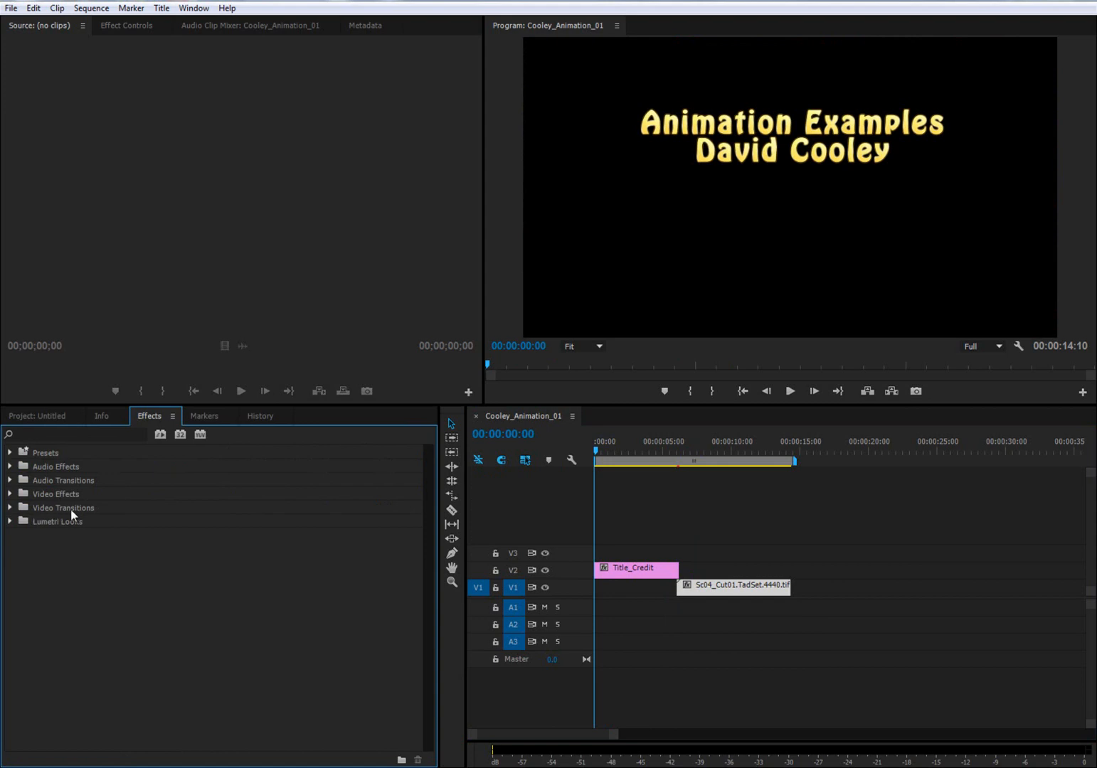
{"action": "left_click", "coordinate": [10, 507]}
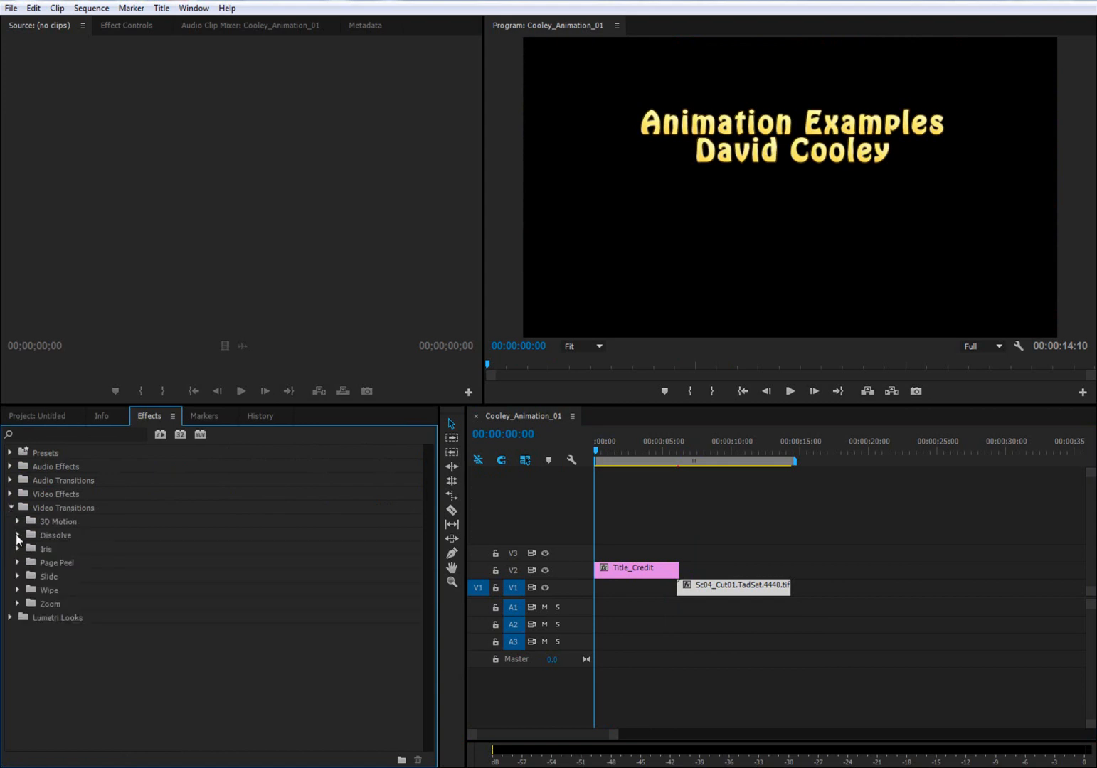
{"action": "left_click", "coordinate": [17, 535]}
{"action": "left_click", "coordinate": [70, 563]}
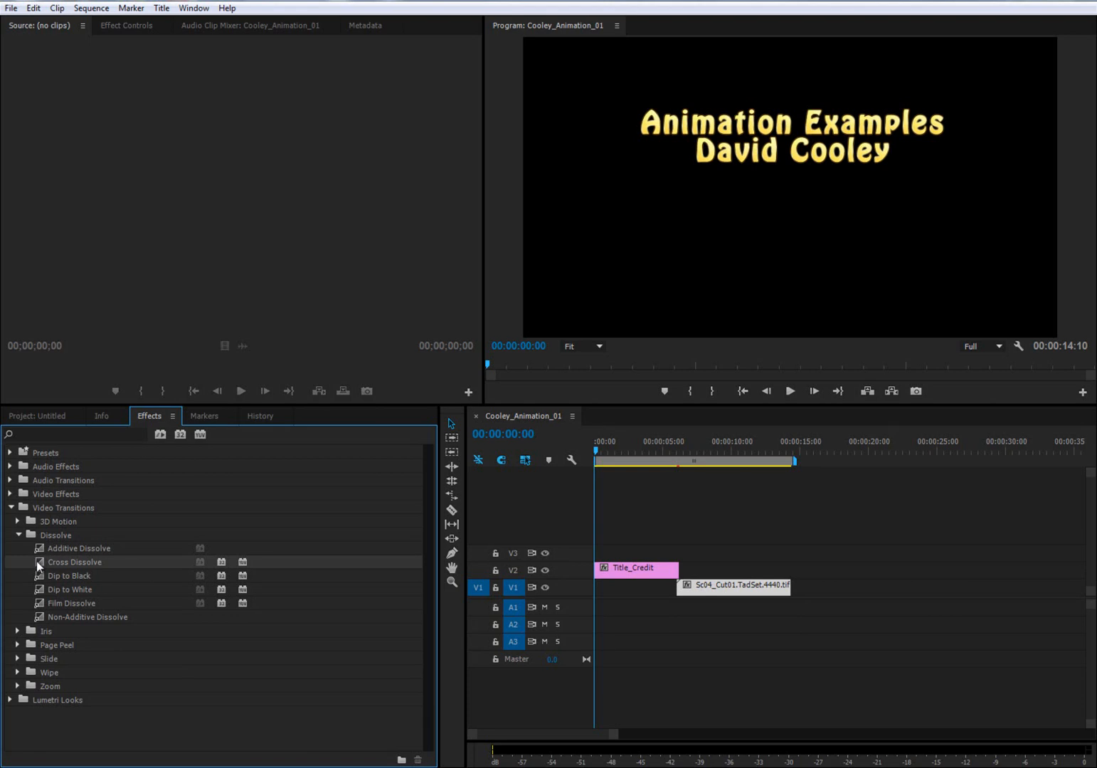
{"action": "left_click_drag", "start_coordinate": [36, 561], "coordinate": [703, 557]}
{"action": "left_click_drag", "start_coordinate": [39, 558], "coordinate": [601, 571]}
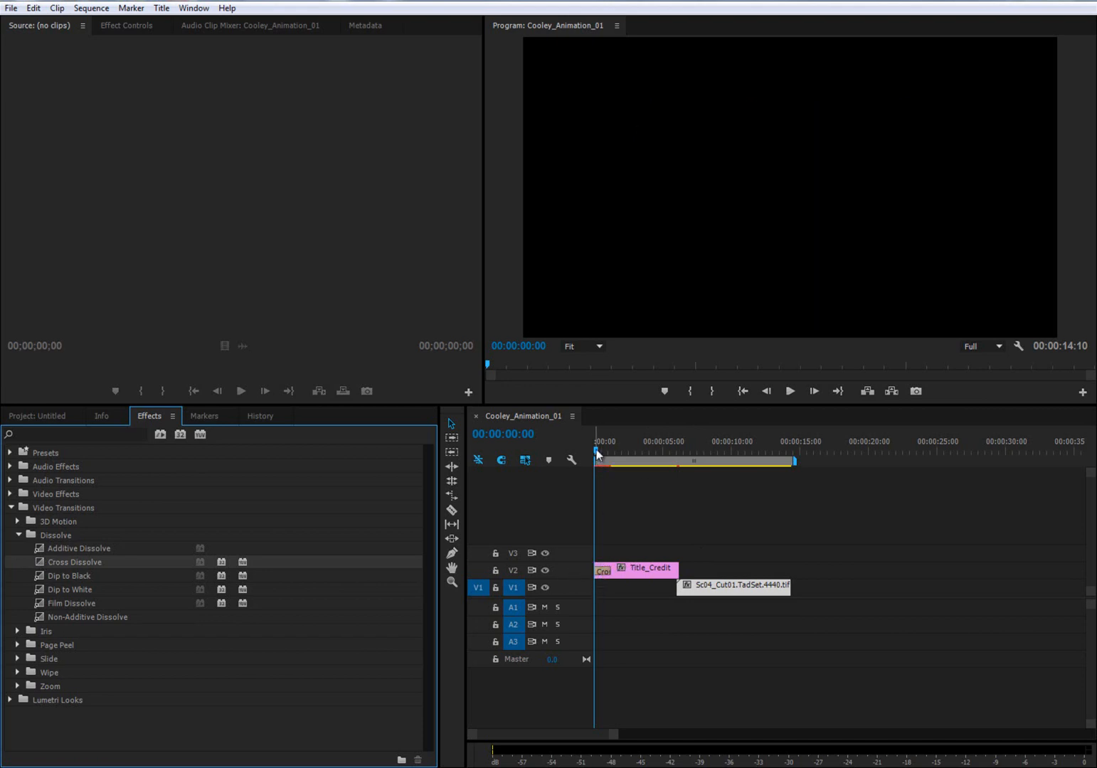
{"action": "left_click_drag", "start_coordinate": [597, 453], "coordinate": [614, 456]}
{"action": "left_click_drag", "start_coordinate": [41, 569], "coordinate": [677, 577]}
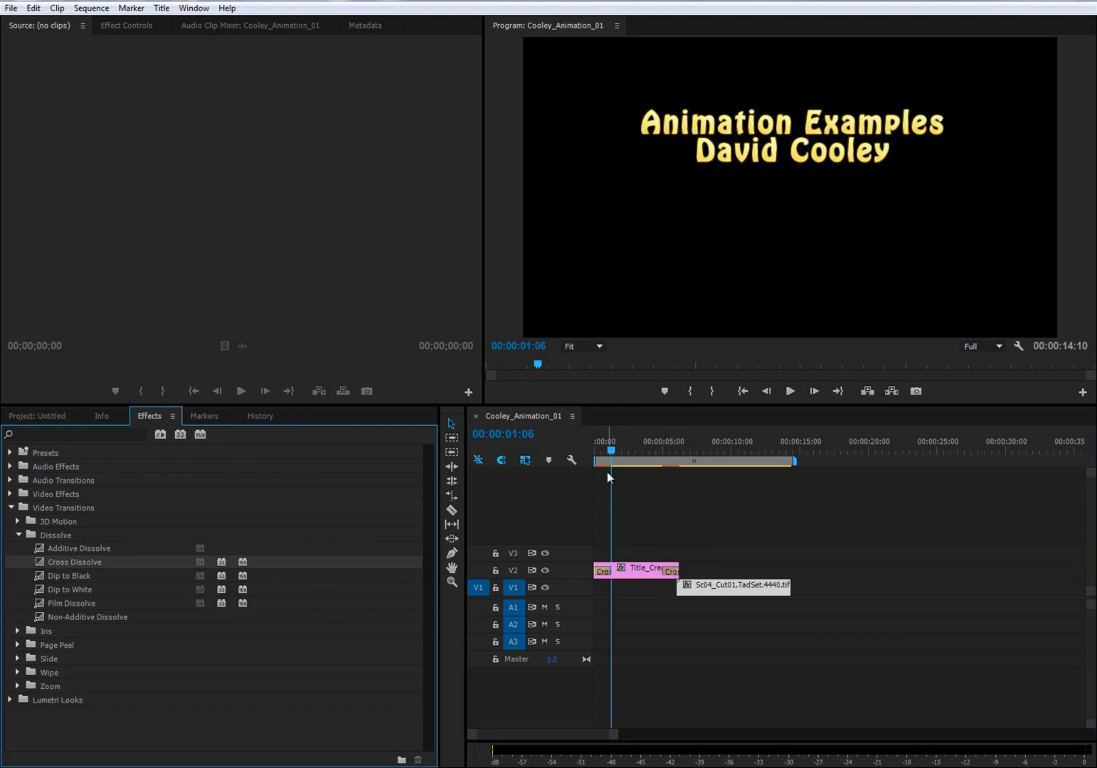
- Shift the animation clip to start at 00:00:06:07 and apply a Cross Dissolve to both its start and end
{"action": "left_click_drag", "start_coordinate": [610, 449], "coordinate": [682, 459]}
{"action": "left_click_drag", "start_coordinate": [701, 596], "coordinate": [705, 596]}
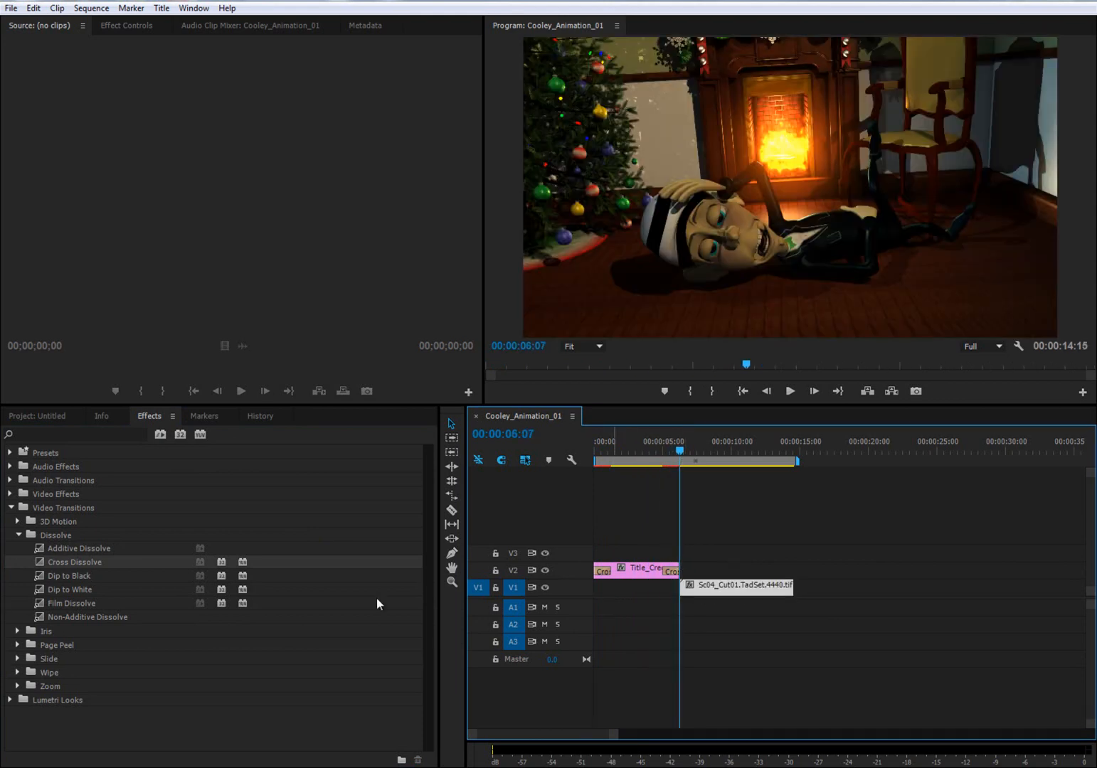
{"action": "left_click", "coordinate": [46, 562]}
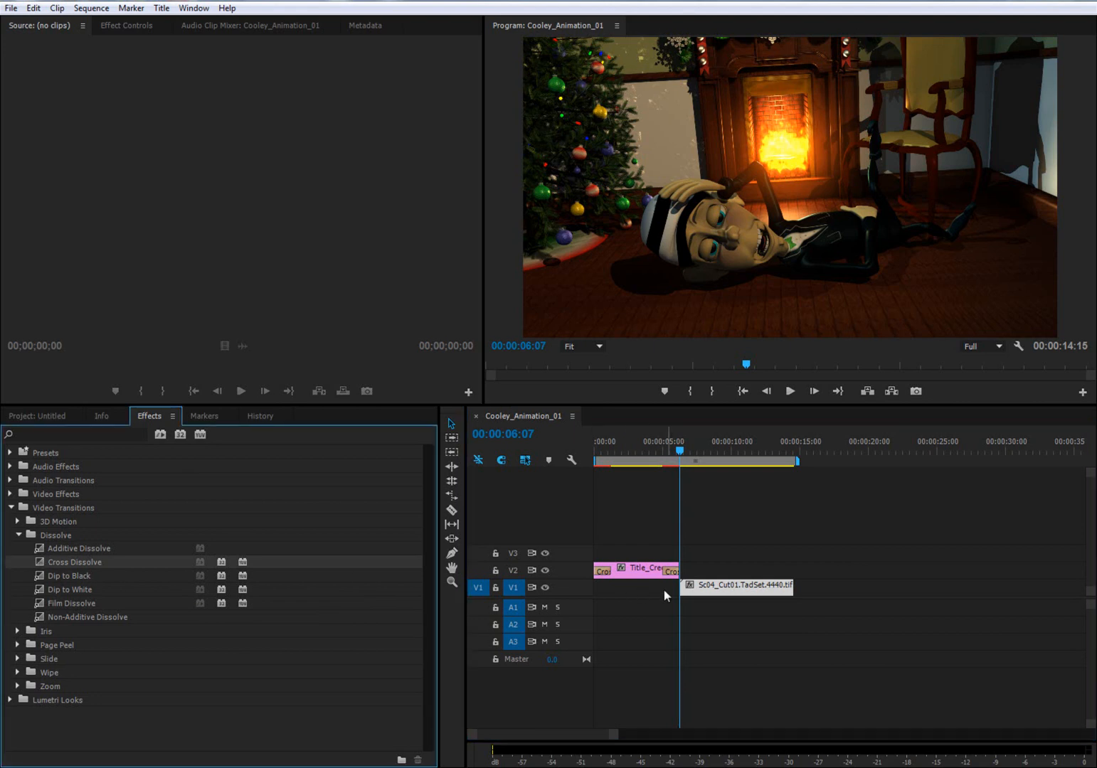
{"action": "left_click_drag", "start_coordinate": [664, 591], "coordinate": [683, 592]}
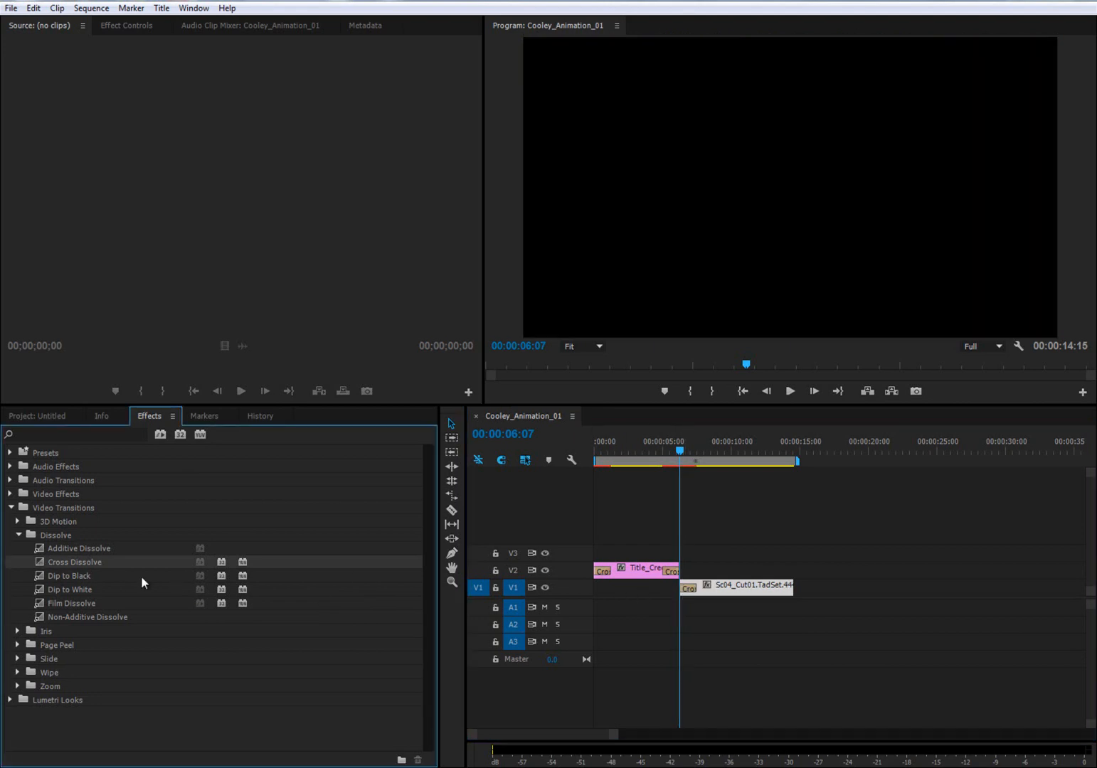
{"action": "left_click_drag", "start_coordinate": [74, 561], "coordinate": [788, 590]}
- Play the sequence from the beginning and near its end to check the title and animation fades
{"action": "left_click_drag", "start_coordinate": [607, 447], "coordinate": [587, 455]}
{"action": "key", "text": "space"}
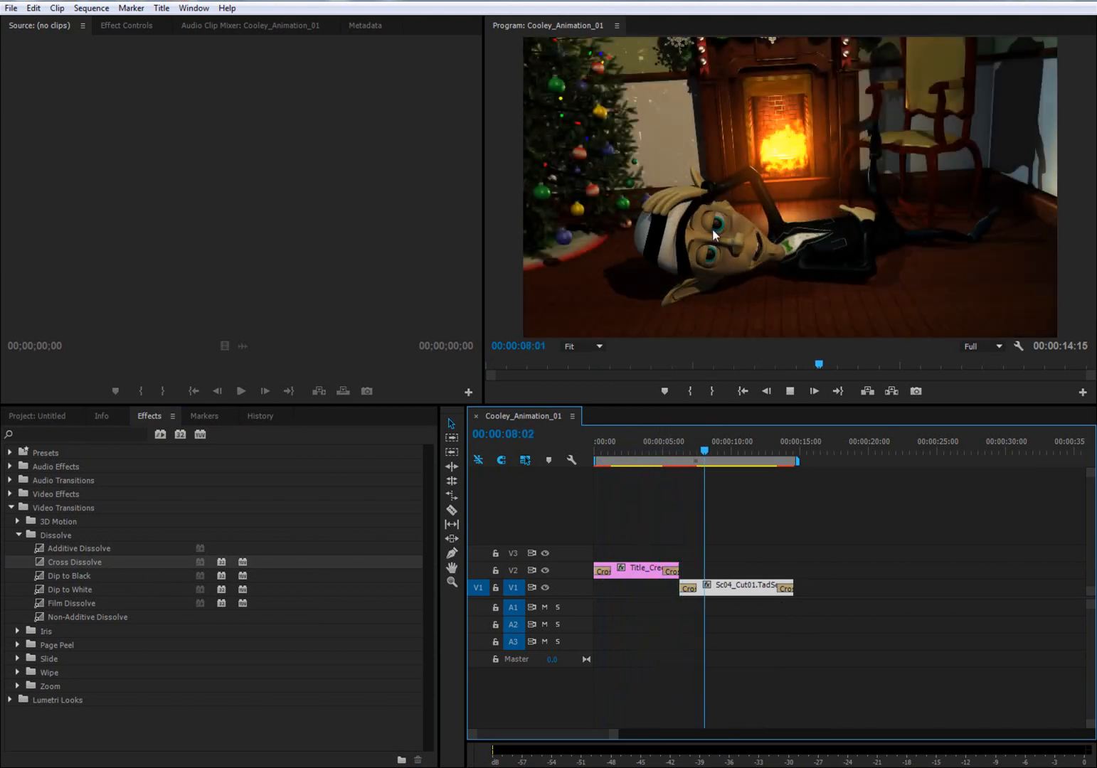
{"action": "left_click_drag", "start_coordinate": [734, 451], "coordinate": [779, 452]}
{"action": "key", "text": "space"}
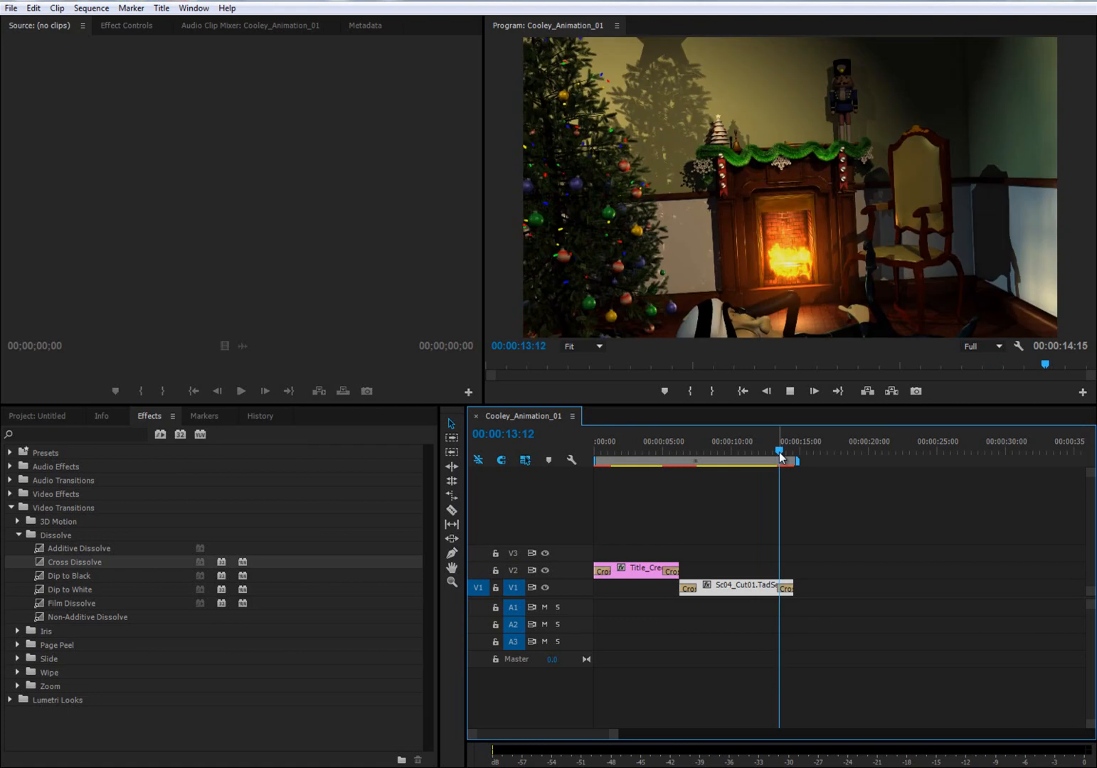
{"action": "key", "text": "space"}
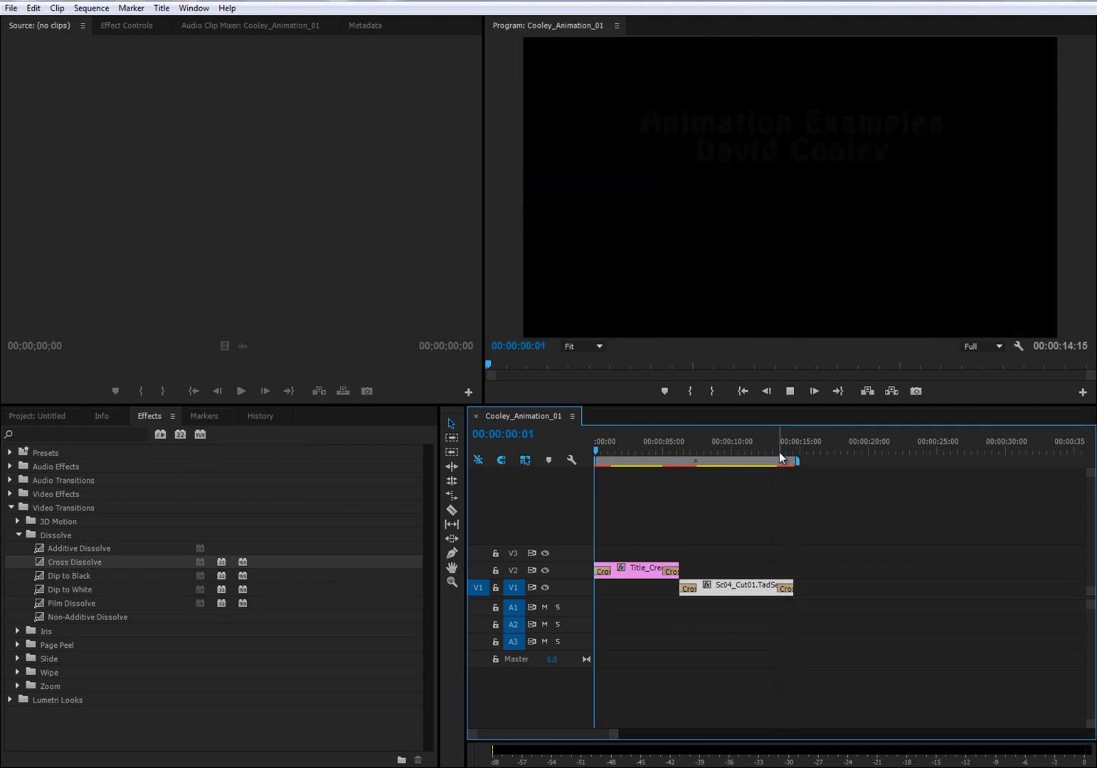
{"action": "key", "text": "space"}
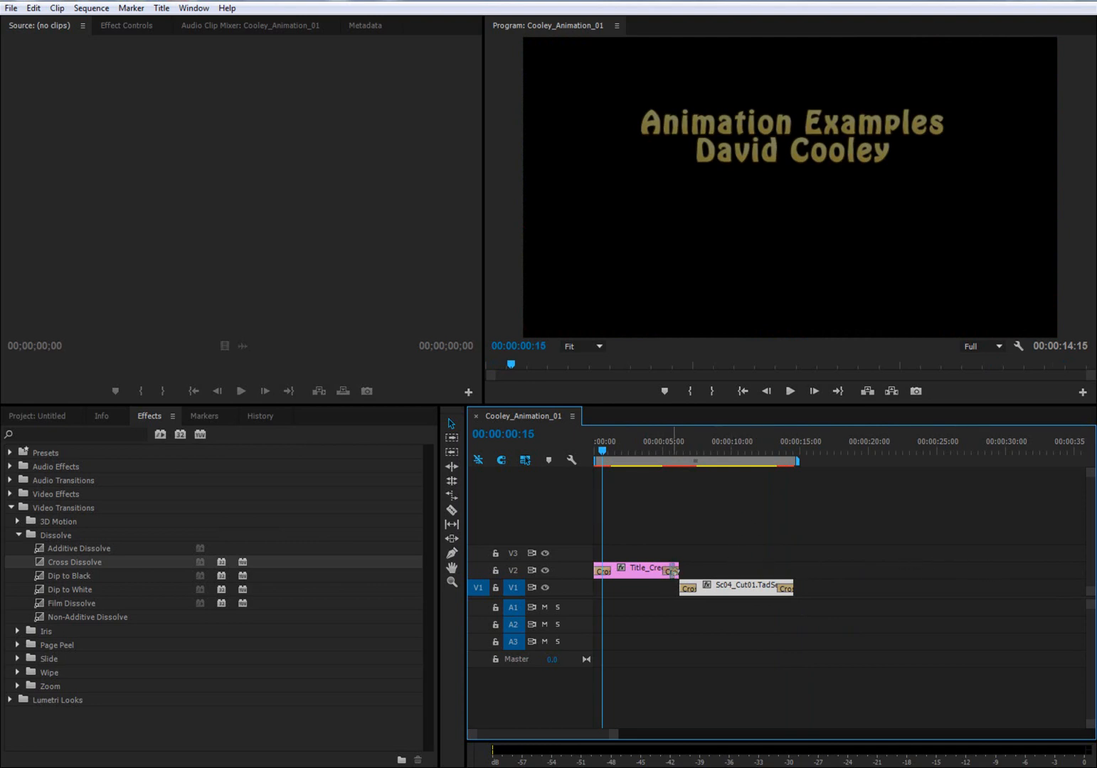
- Move the animation clip earlier to start at 00:00:05:00, lining up its opening dissolve with the title's closing dissolve
{"action": "mouse_move", "coordinate": [663, 453]}
{"action": "left_mouse_down"}
{"action": "mouse_move", "coordinate": [697, 450]}
{"action": "mouse_move", "coordinate": [663, 449]}
{"action": "left_mouse_up"}
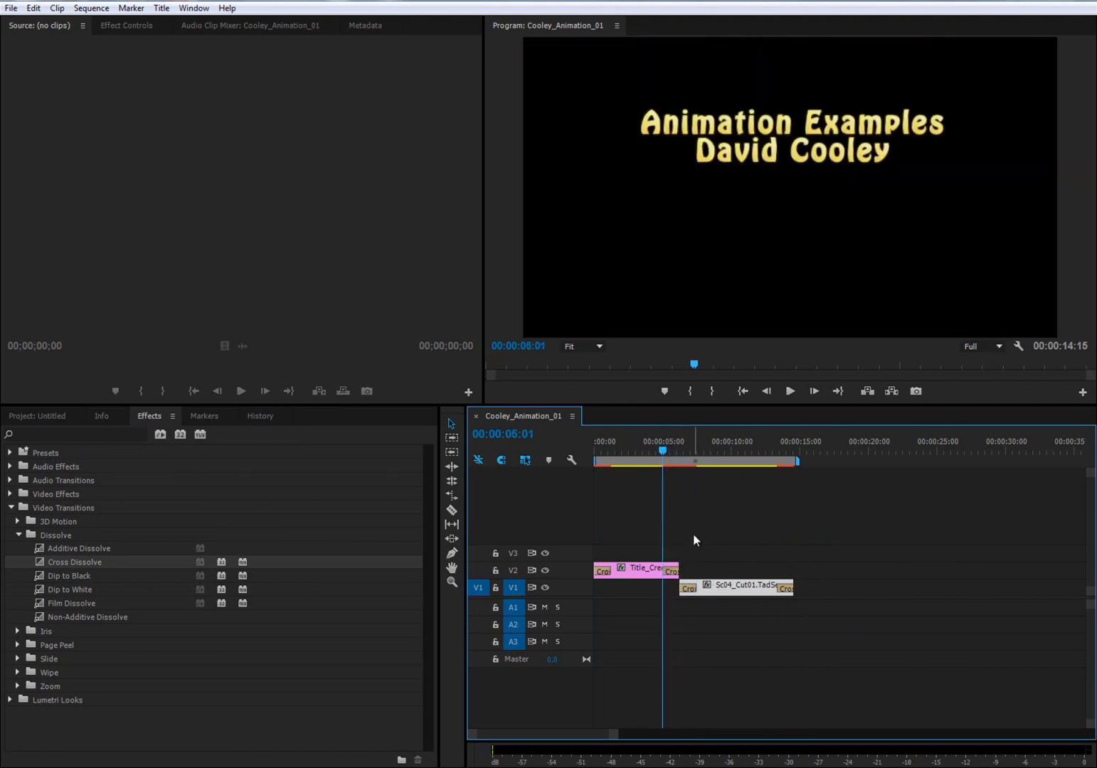
{"action": "key", "text": "equal"}
{"action": "key", "text": "equal"}
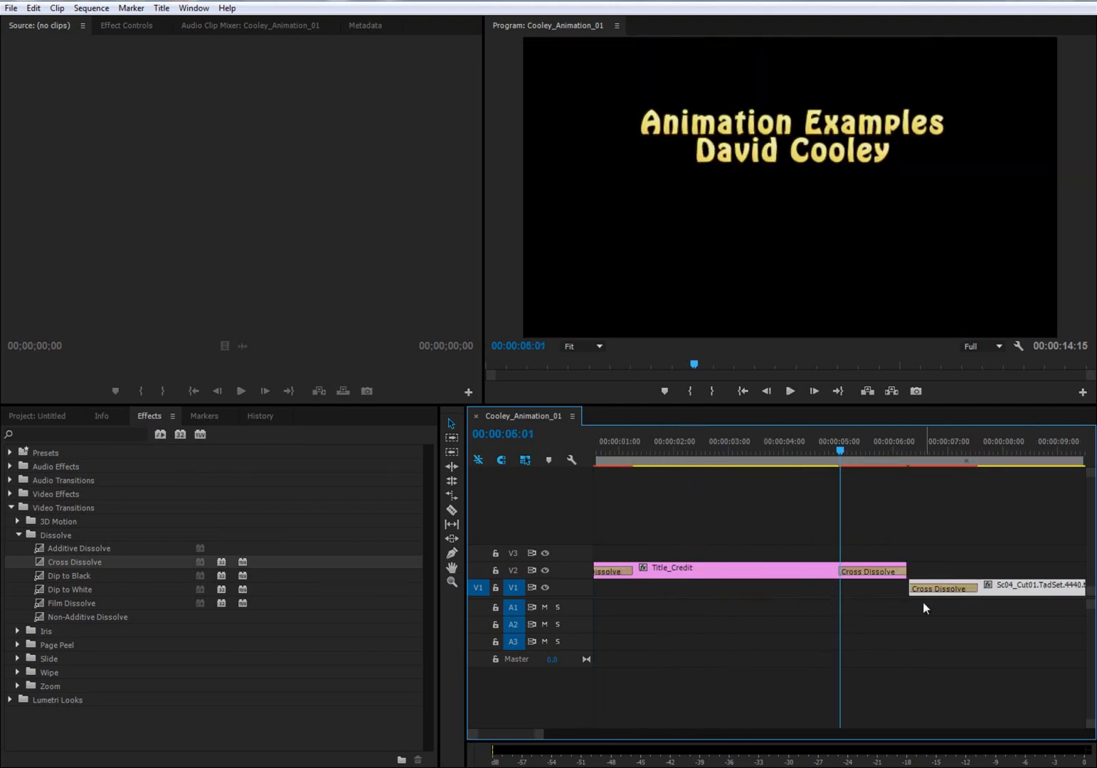
{"action": "left_click_drag", "start_coordinate": [1025, 590], "coordinate": [951, 592]}
{"action": "left_click", "coordinate": [820, 450]}
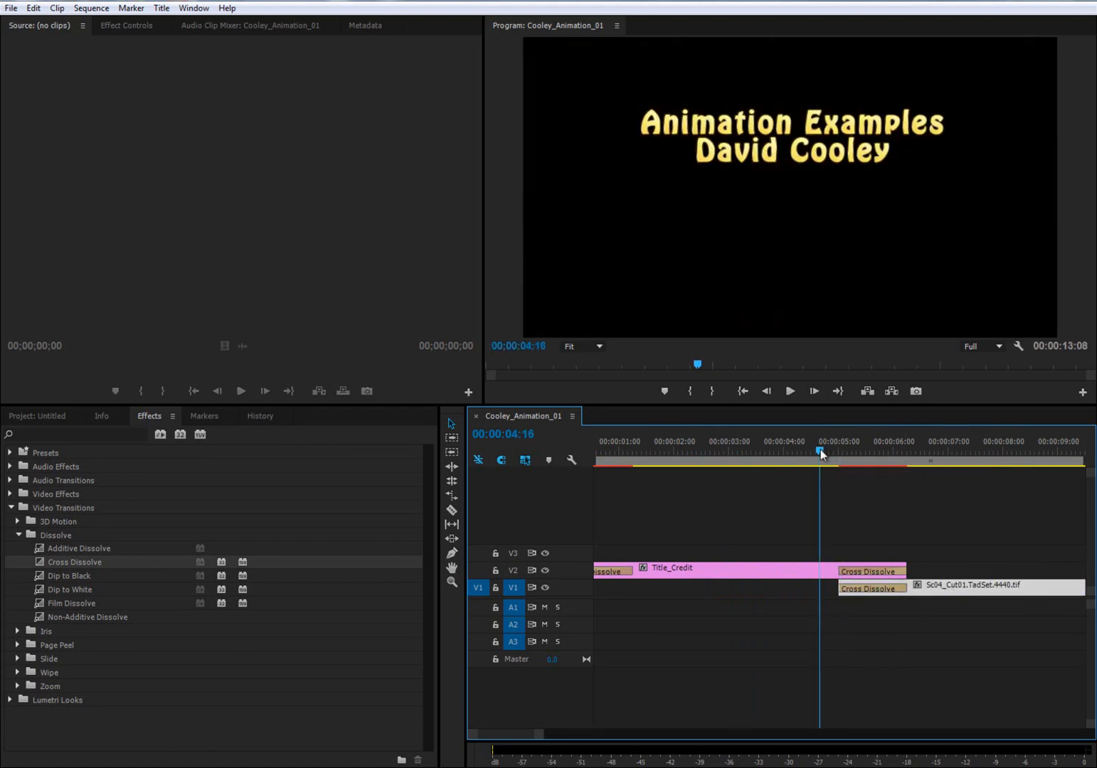
{"action": "left_click_drag", "start_coordinate": [820, 450], "coordinate": [625, 451]}
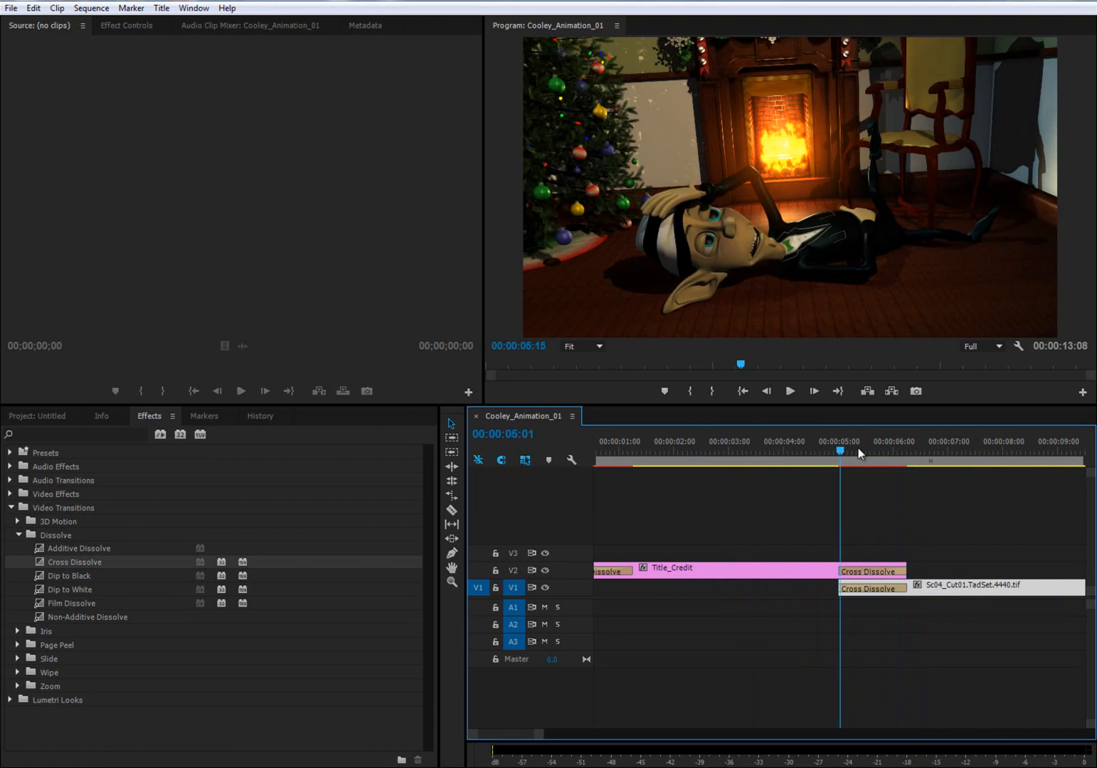
{"action": "key", "text": "minus"}
{"action": "key", "text": "minus"}
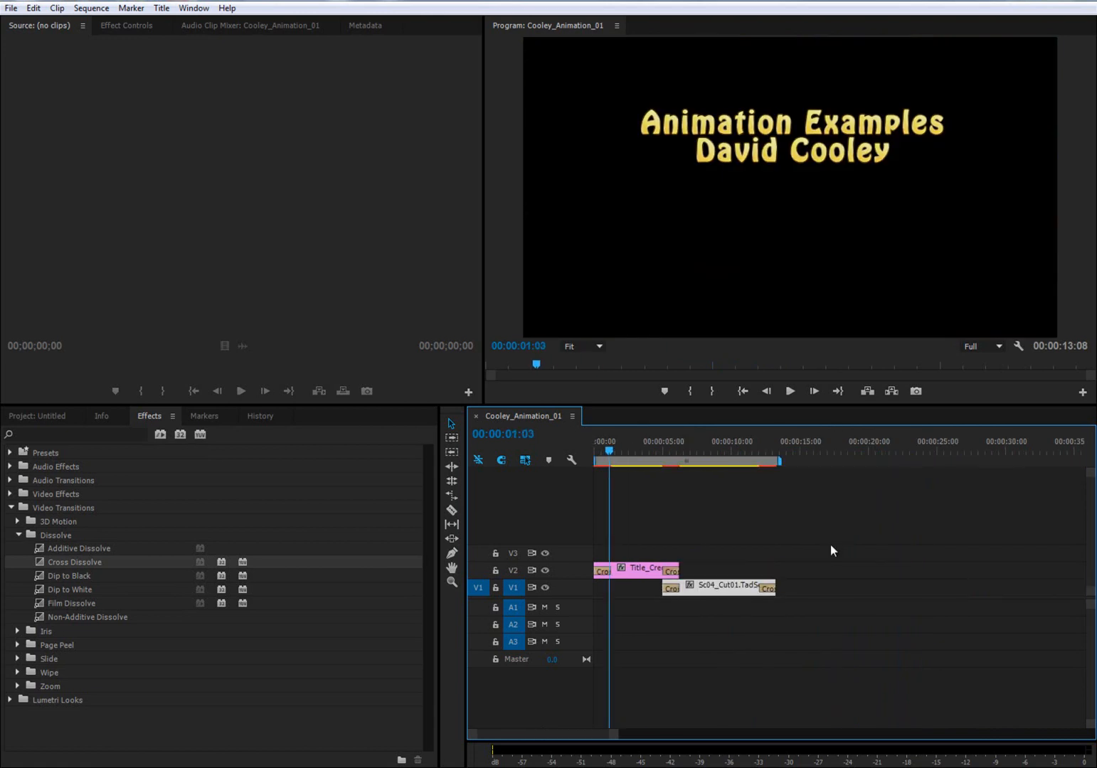
- Shorten the title's opening Cross Dissolve to about three quarters of a second and play the sequence through the overlap
{"action": "key", "text": "equal"}
{"action": "key", "text": "equal"}
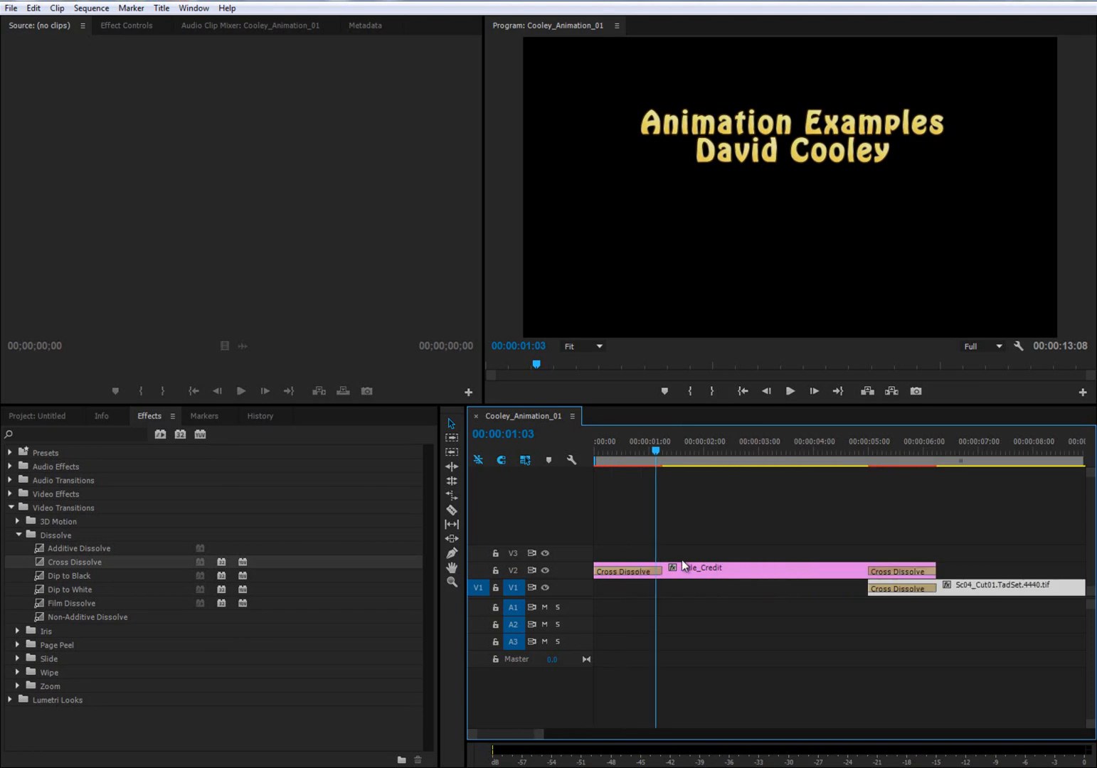
{"action": "left_click_drag", "start_coordinate": [629, 451], "coordinate": [659, 457]}
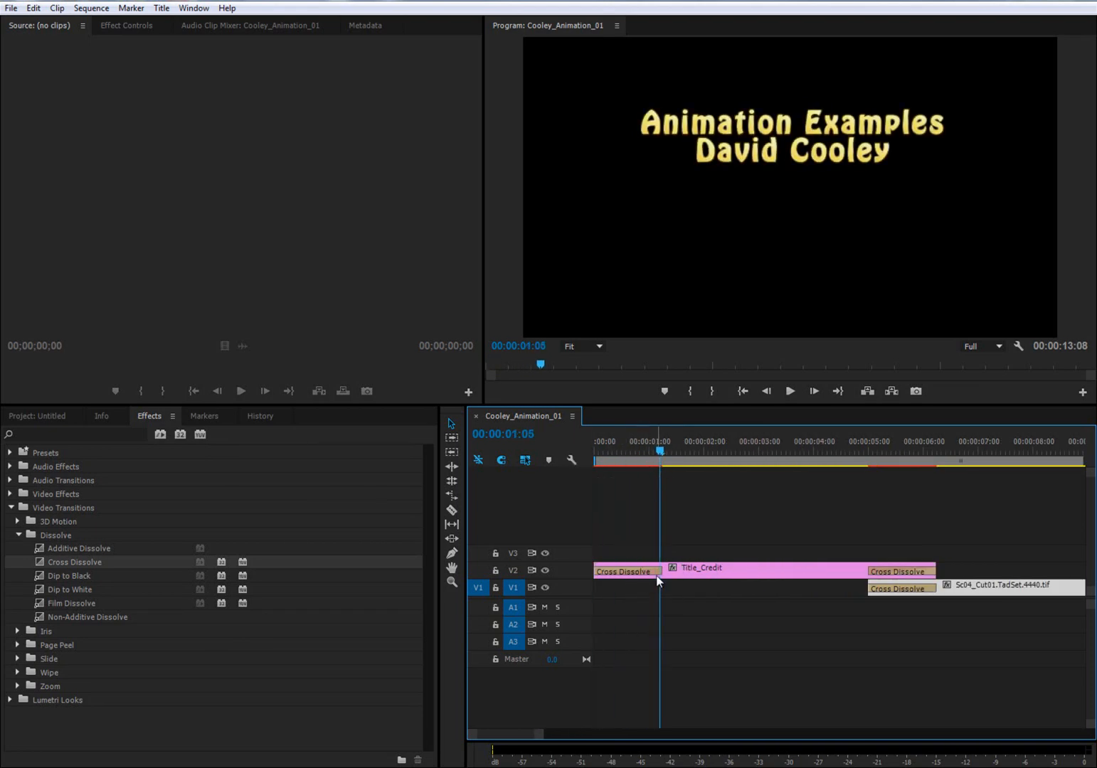
{"action": "left_click_drag", "start_coordinate": [659, 450], "coordinate": [595, 451]}
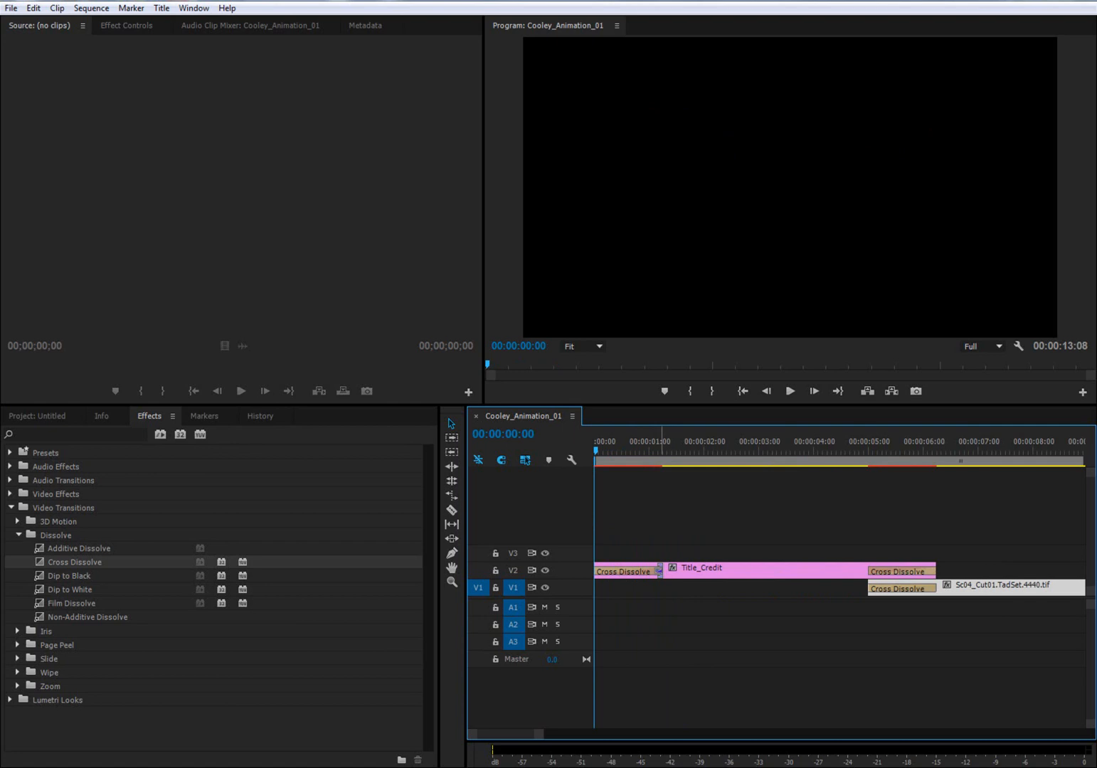
{"action": "left_click_drag", "start_coordinate": [659, 569], "coordinate": [635, 578]}
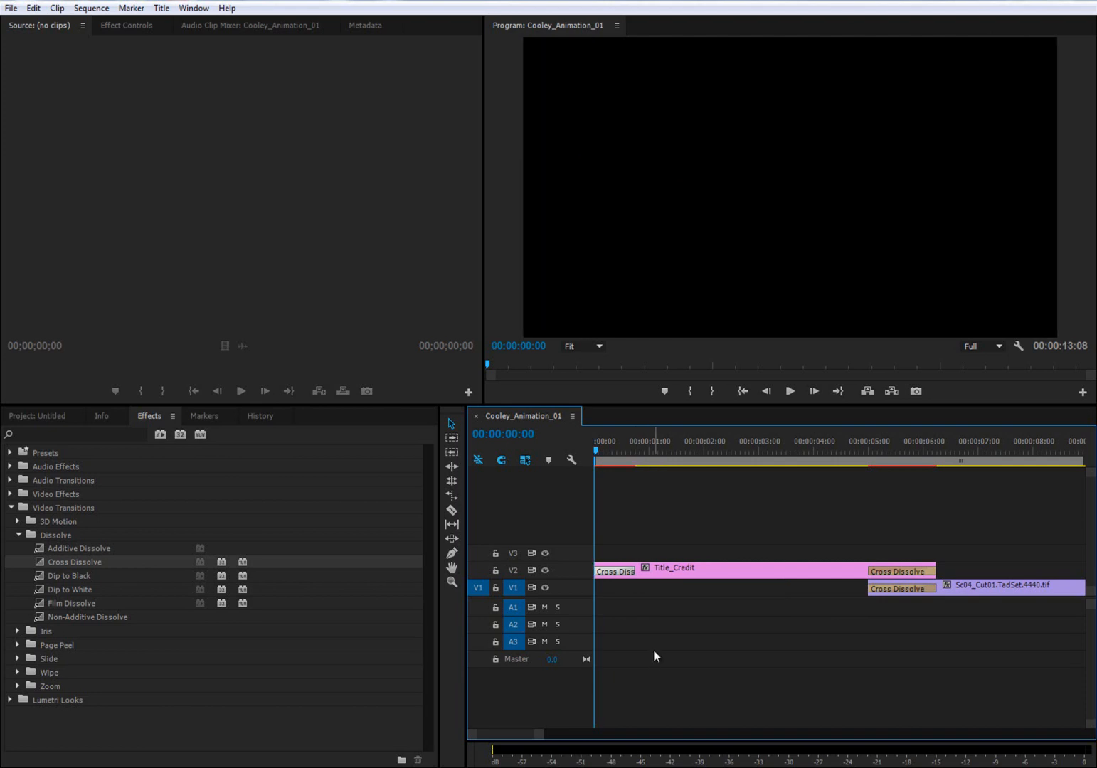
{"action": "key", "text": "space"}
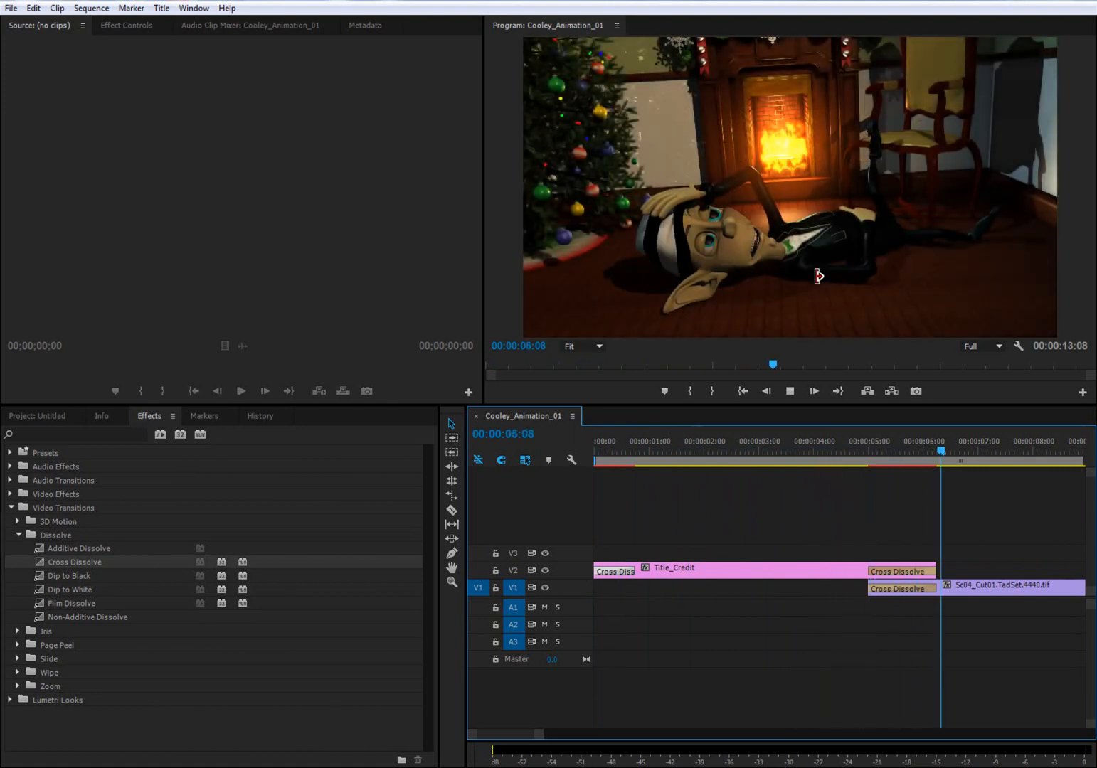
{"action": "key", "text": "space"}
- Trim the end of Title_Credit and its closing dissolve by about half a second, and play back the overlap with the animation
{"action": "left_click_drag", "start_coordinate": [936, 576], "coordinate": [904, 576]}
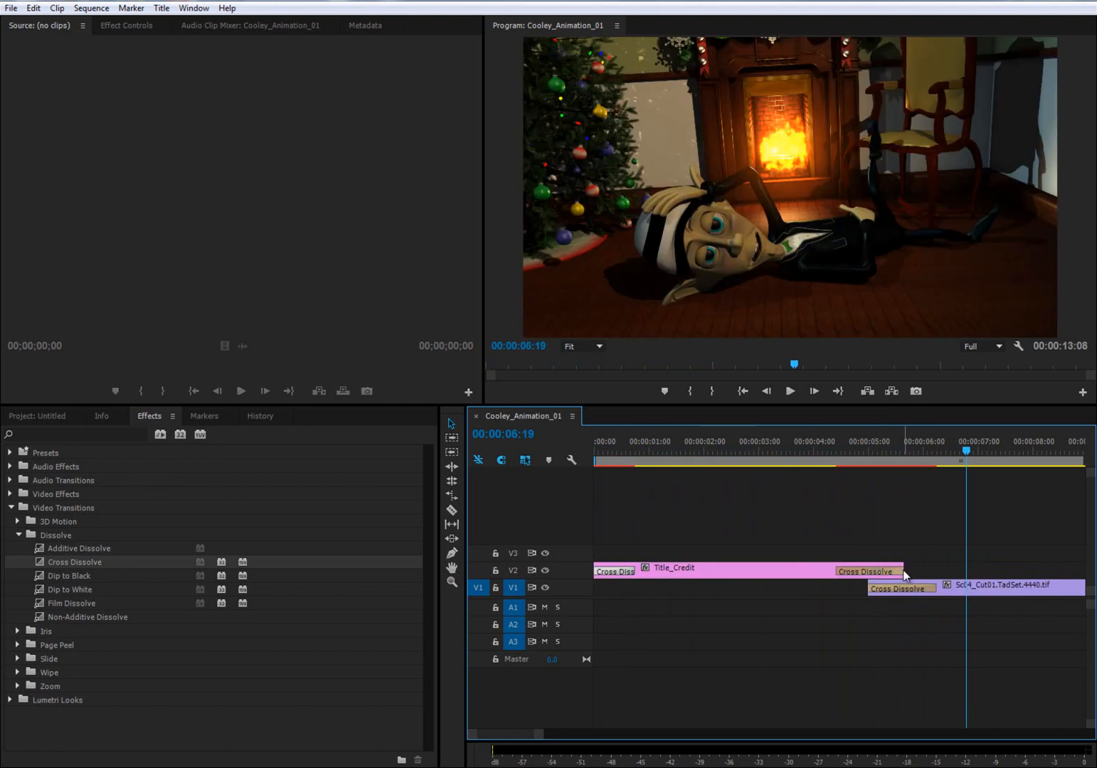
{"action": "left_click_drag", "start_coordinate": [839, 571], "coordinate": [873, 572]}
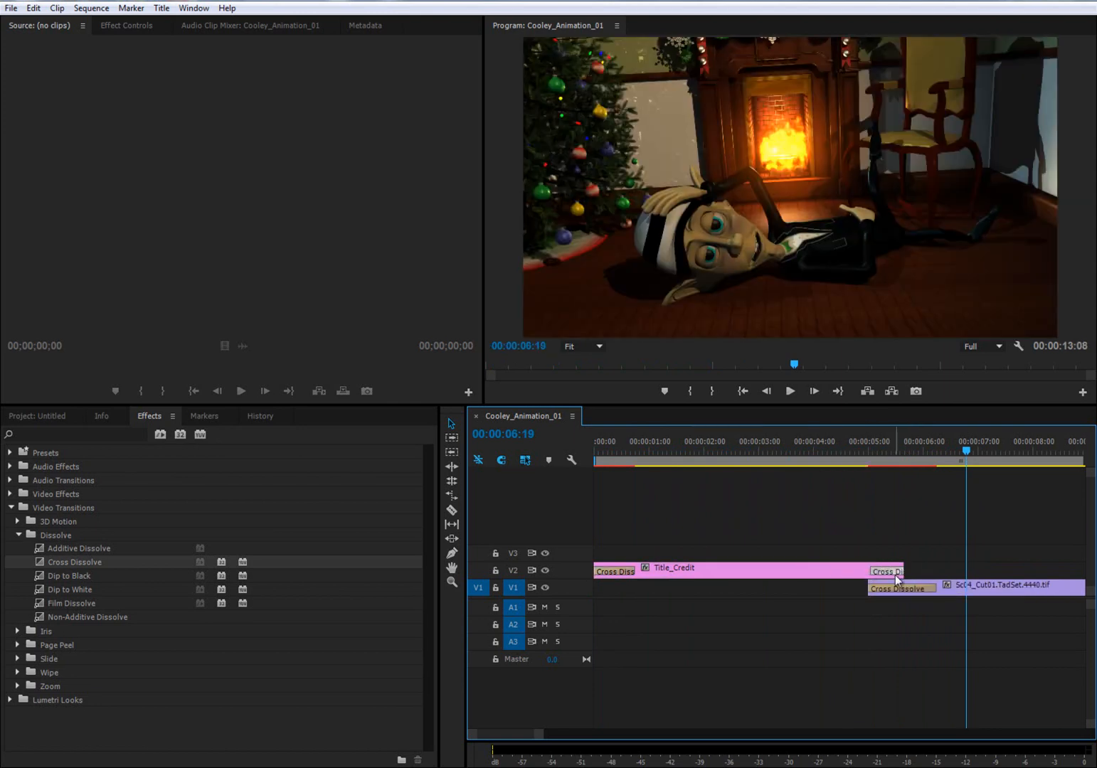
{"action": "left_click", "coordinate": [828, 447]}
{"action": "key", "text": "space"}
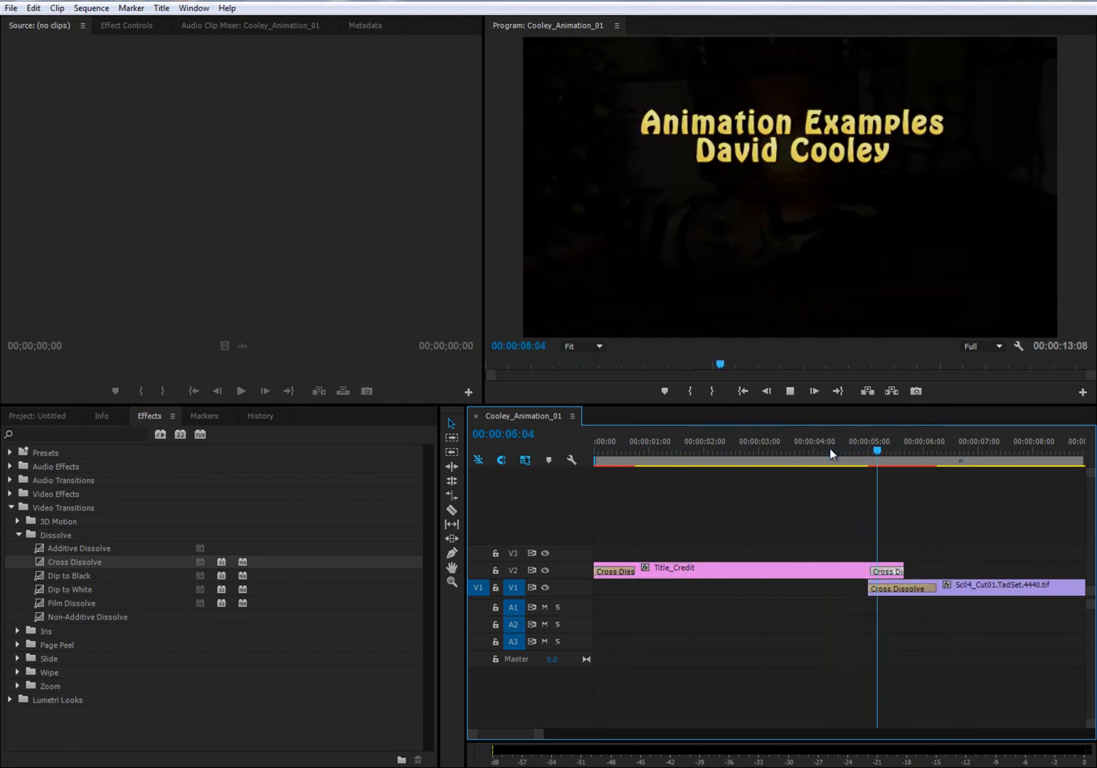
{"action": "key", "text": "space"}
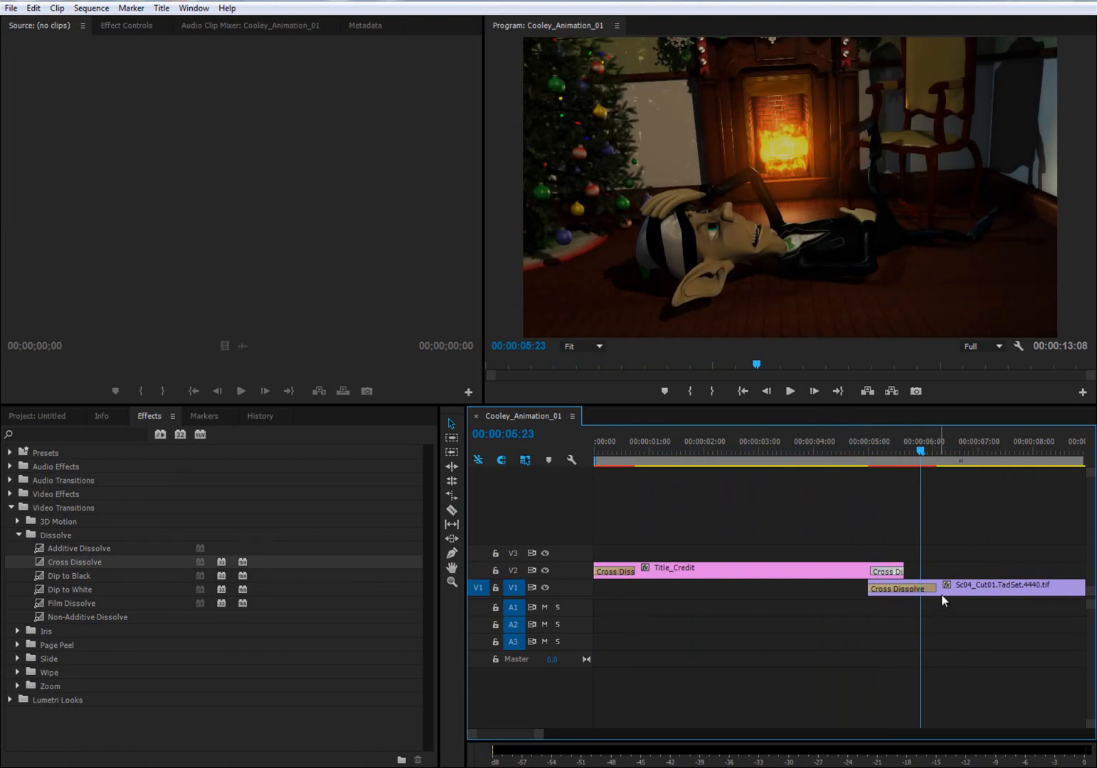
{"action": "left_click_drag", "start_coordinate": [888, 457], "coordinate": [916, 514]}
- Fit the whole edit in the timeline and save the project
{"action": "key", "text": "minus"}
{"action": "key", "text": "minus"}
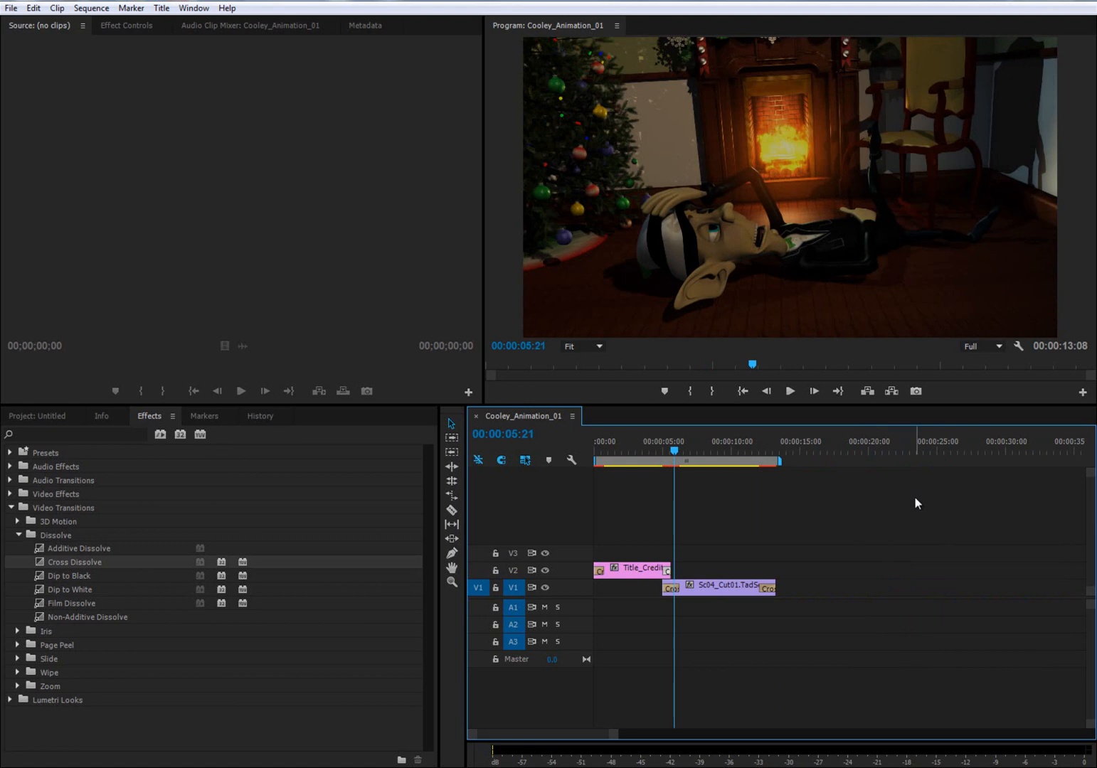
{"action": "key", "text": "ctrl+s"}
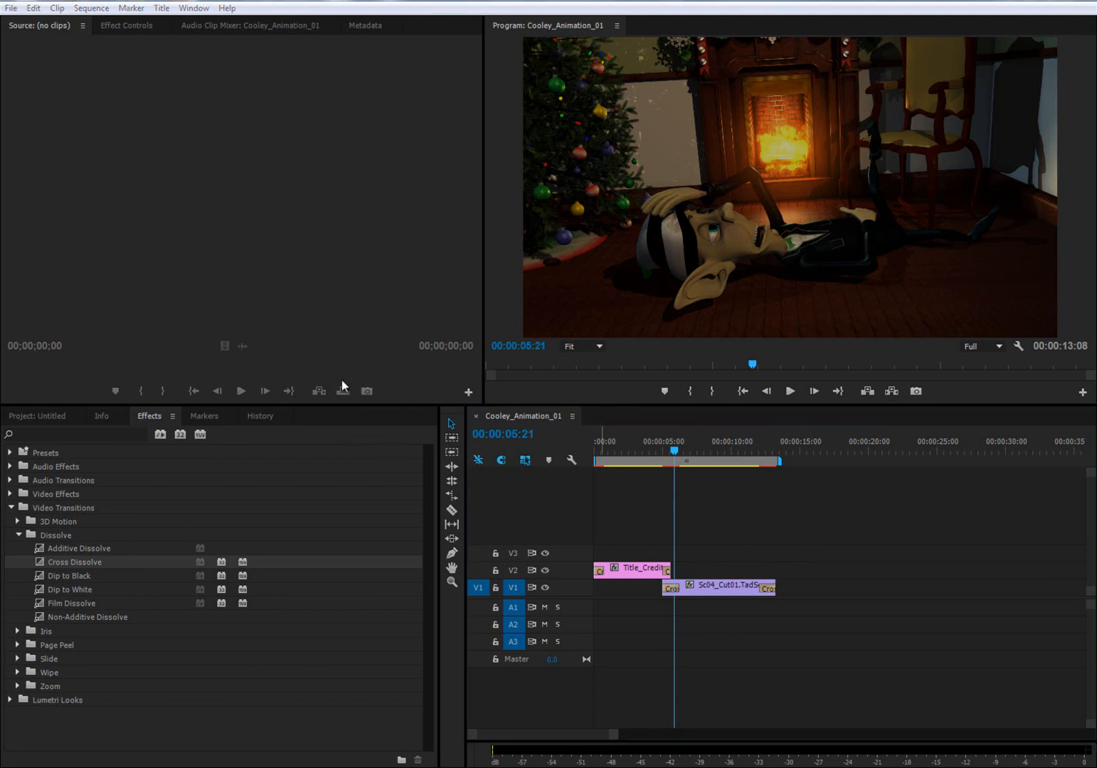
- Open the media export settings for Cooley_Animation_01 and use QuickTime format with the HD 720p 24, H.264, AAC 48 kHz preset
{"action": "left_click", "coordinate": [11, 8]}
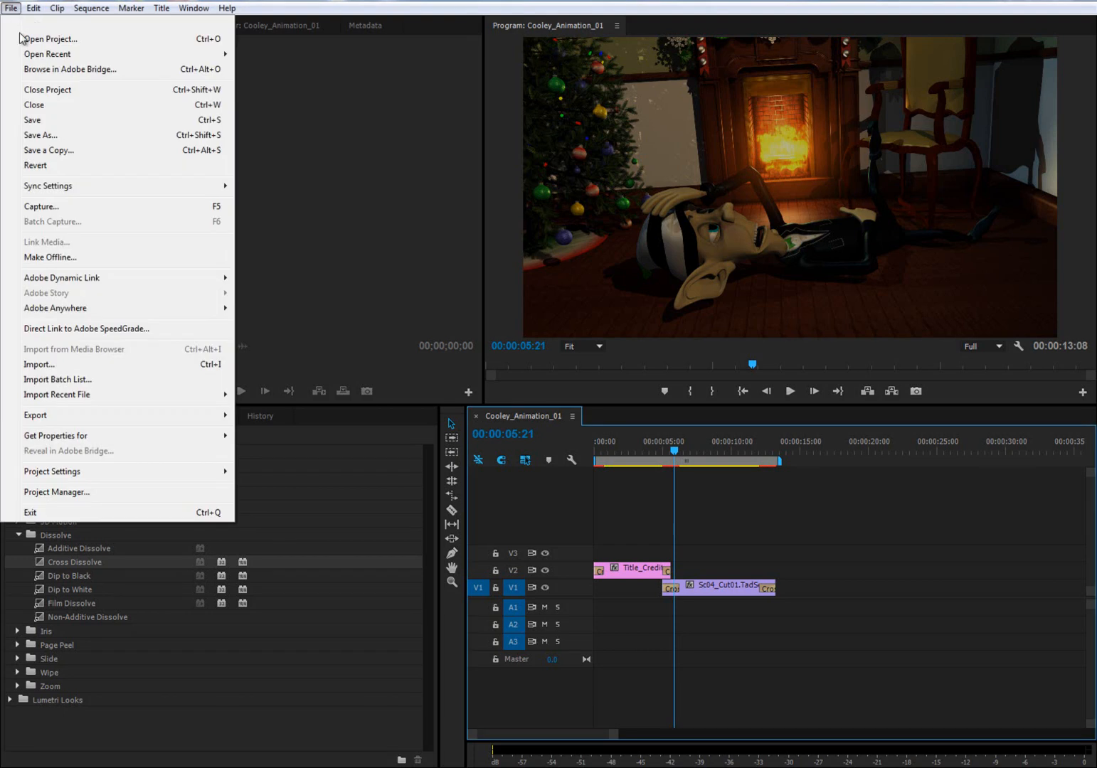
{"action": "mouse_move", "coordinate": [51, 423]}
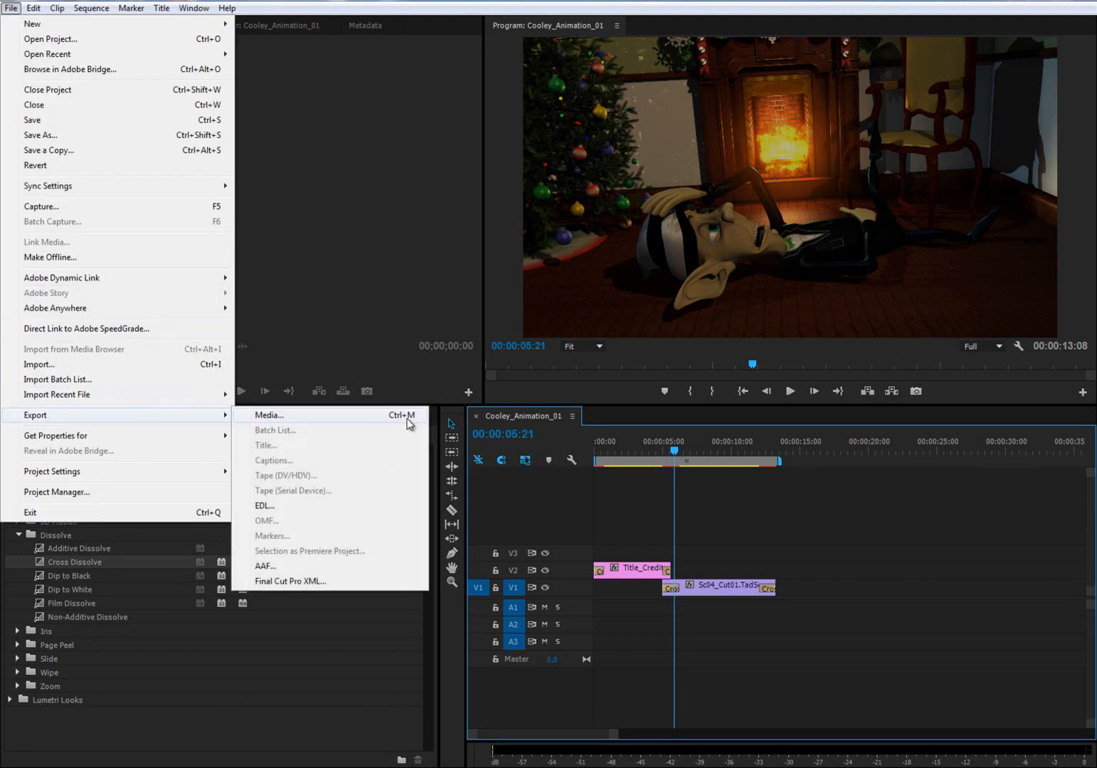
{"action": "left_click", "coordinate": [270, 416]}
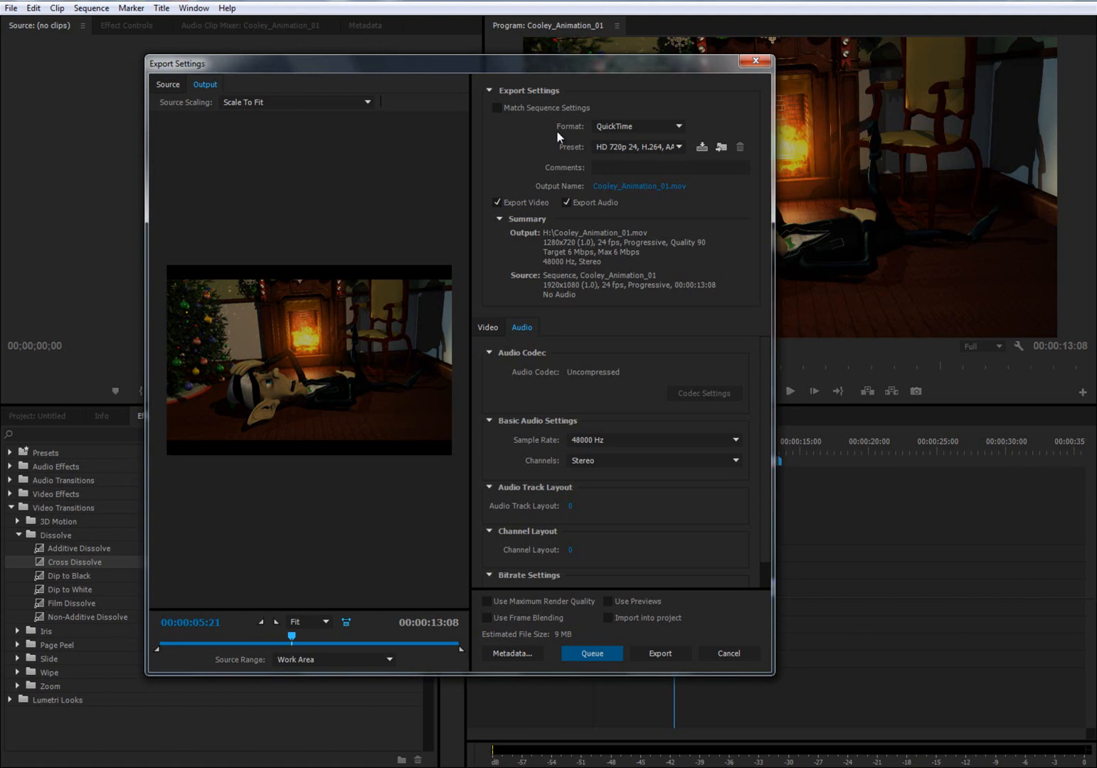
{"action": "left_click", "coordinate": [611, 126]}
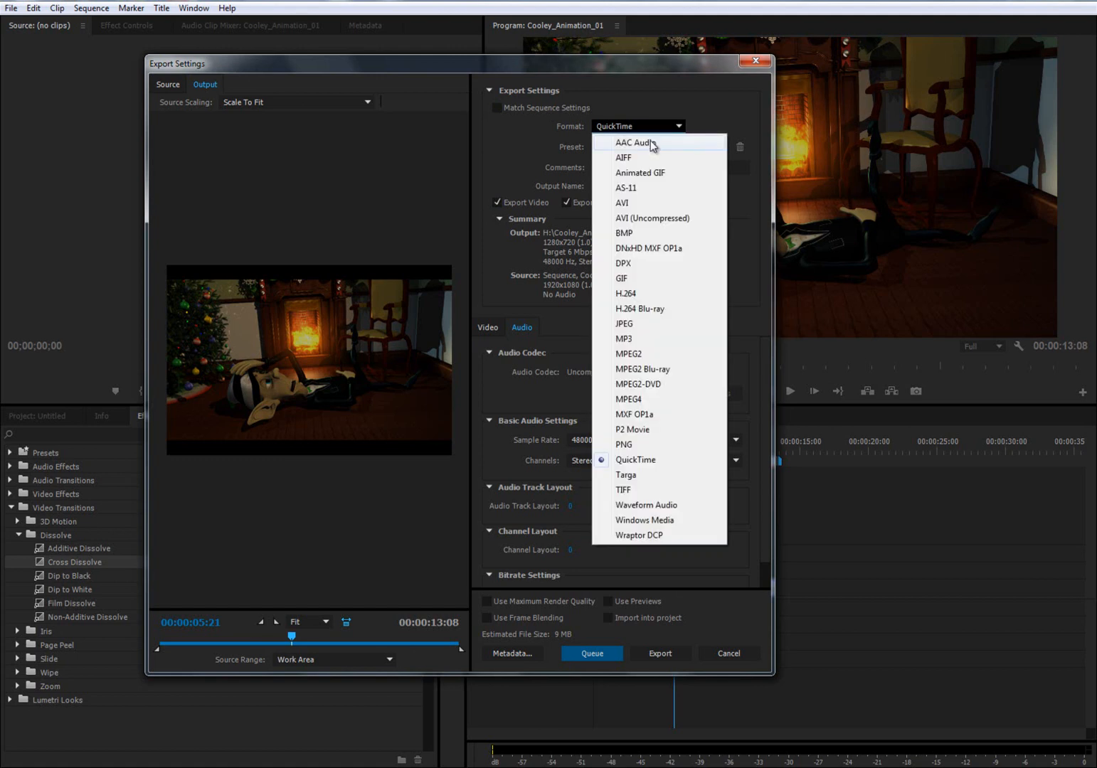
{"action": "left_click", "coordinate": [640, 203]}
{"action": "left_click", "coordinate": [678, 127]}
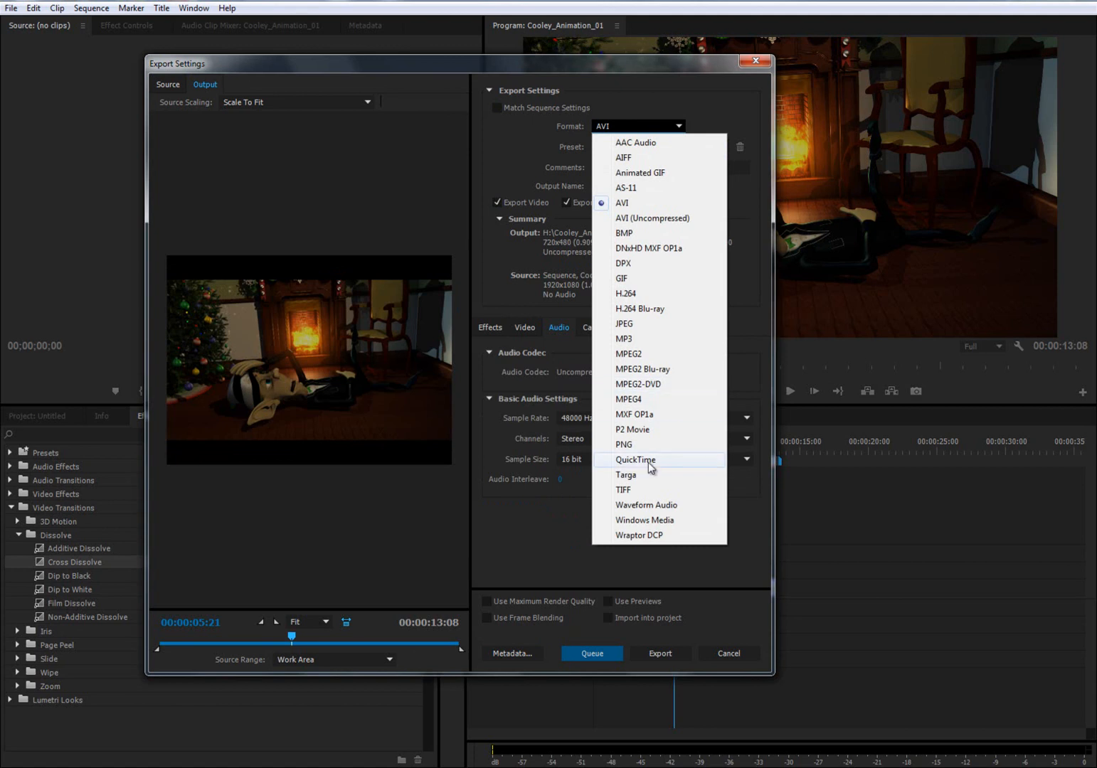
{"action": "left_click", "coordinate": [635, 466]}
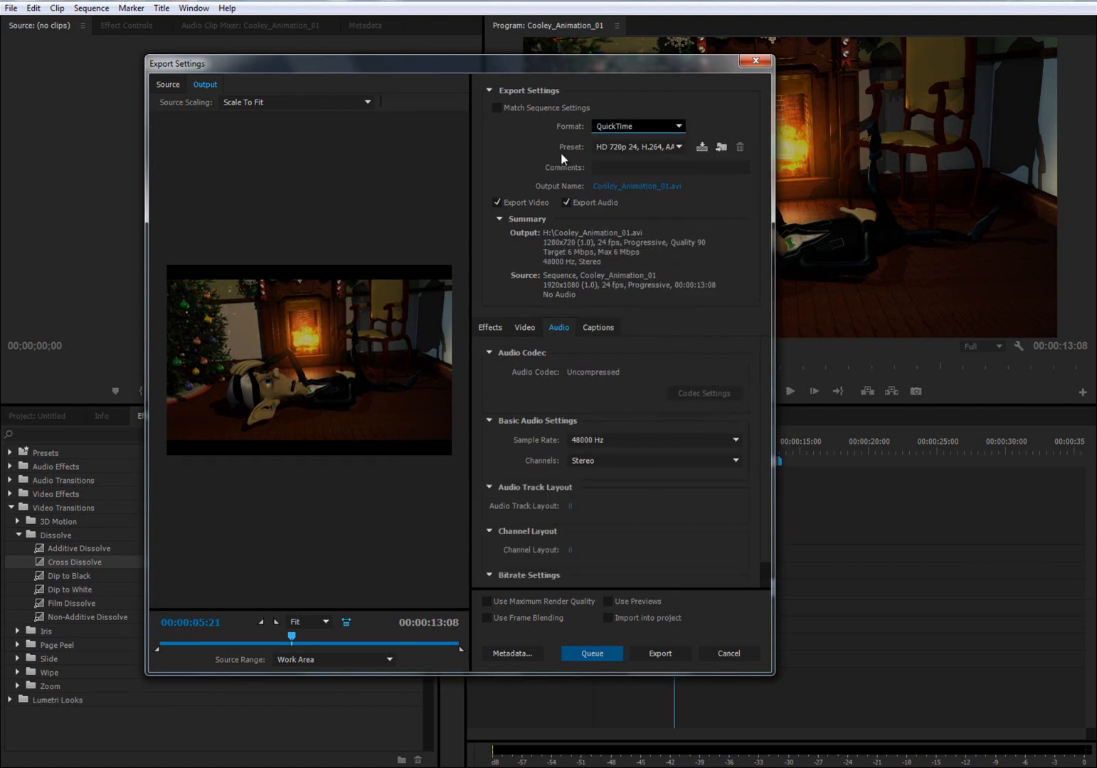
{"action": "left_click", "coordinate": [678, 147]}
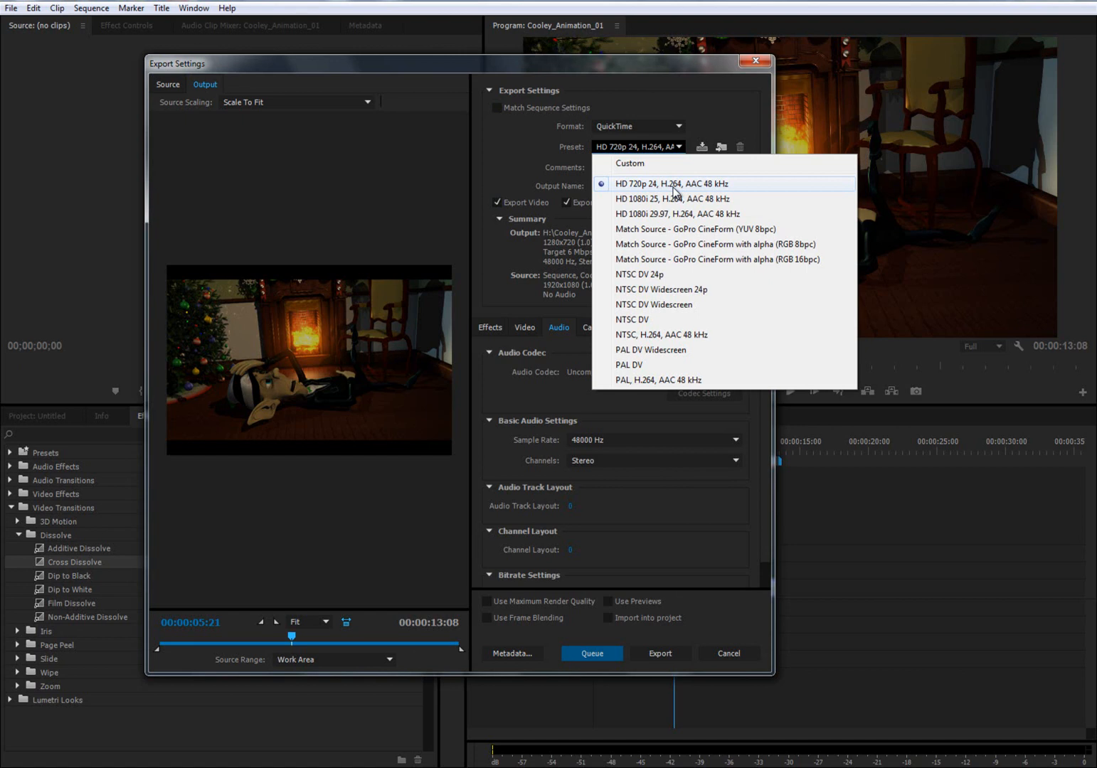
{"action": "left_click", "coordinate": [637, 186]}
- Check the available video codecs, keep DV/NTSC 24p, and set the linked export frame size to 1920 x 1080
{"action": "left_click", "coordinate": [524, 328]}
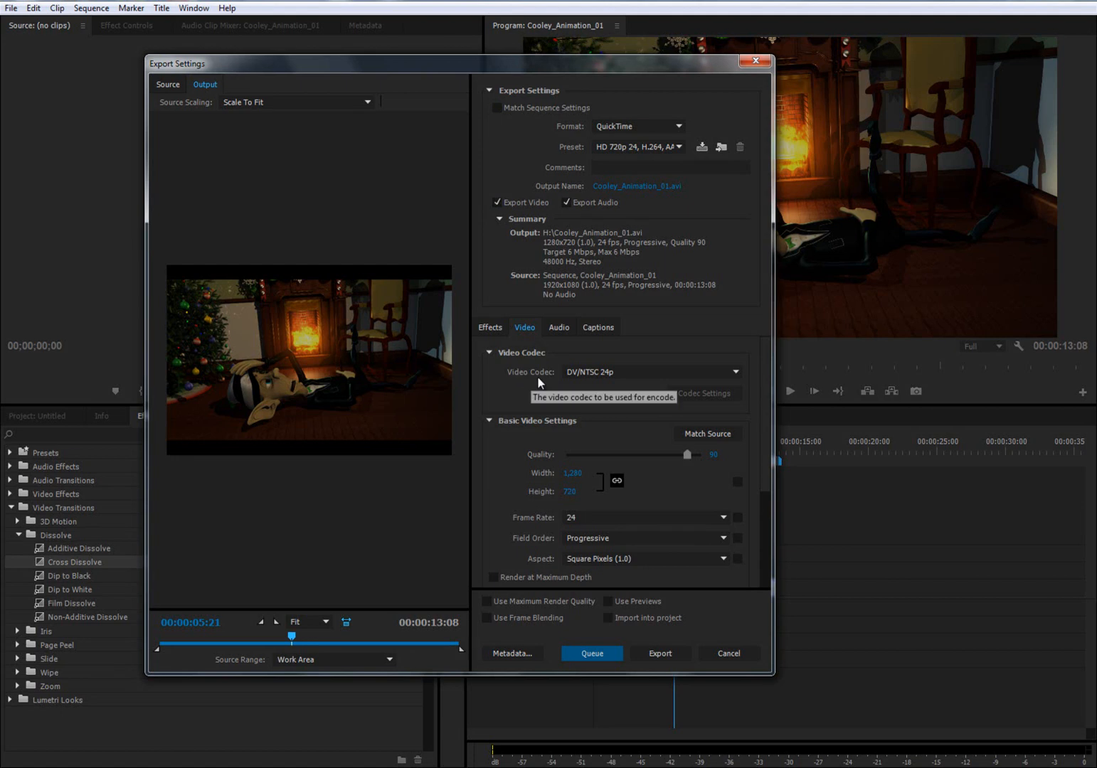
{"action": "left_click", "coordinate": [734, 373]}
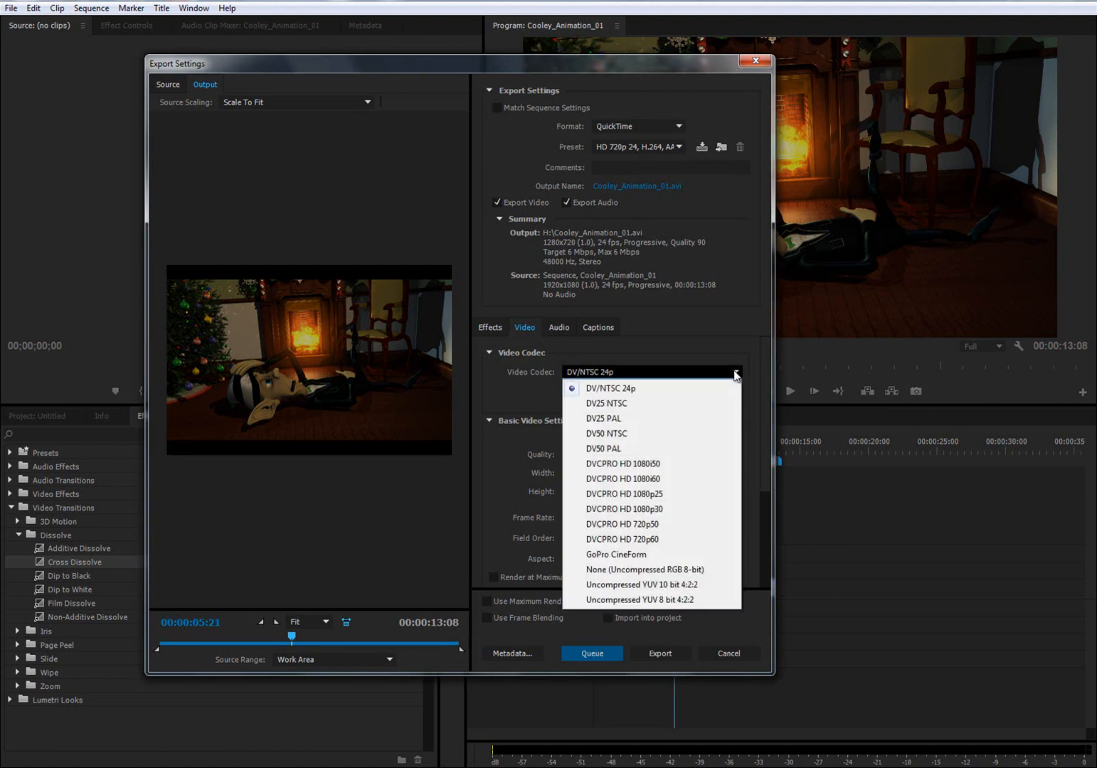
{"action": "left_click", "coordinate": [736, 372]}
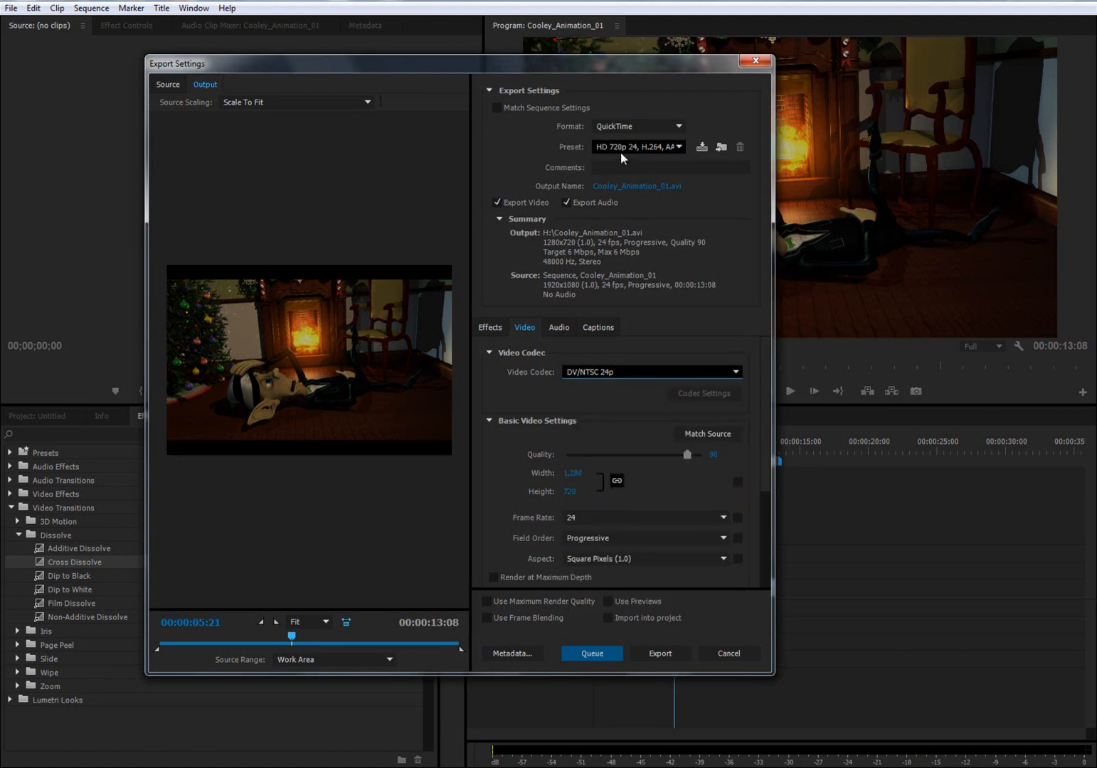
{"action": "left_click", "coordinate": [568, 494]}
{"action": "type", "text": "1080"}
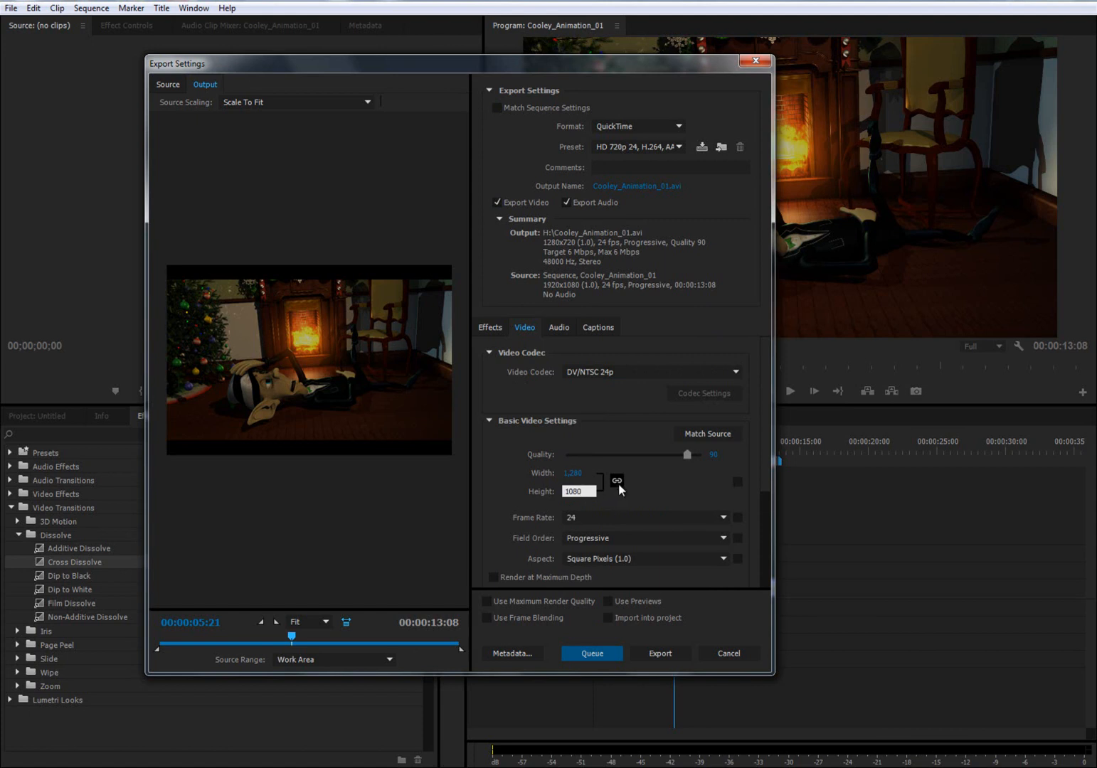
{"action": "key", "text": "Return"}
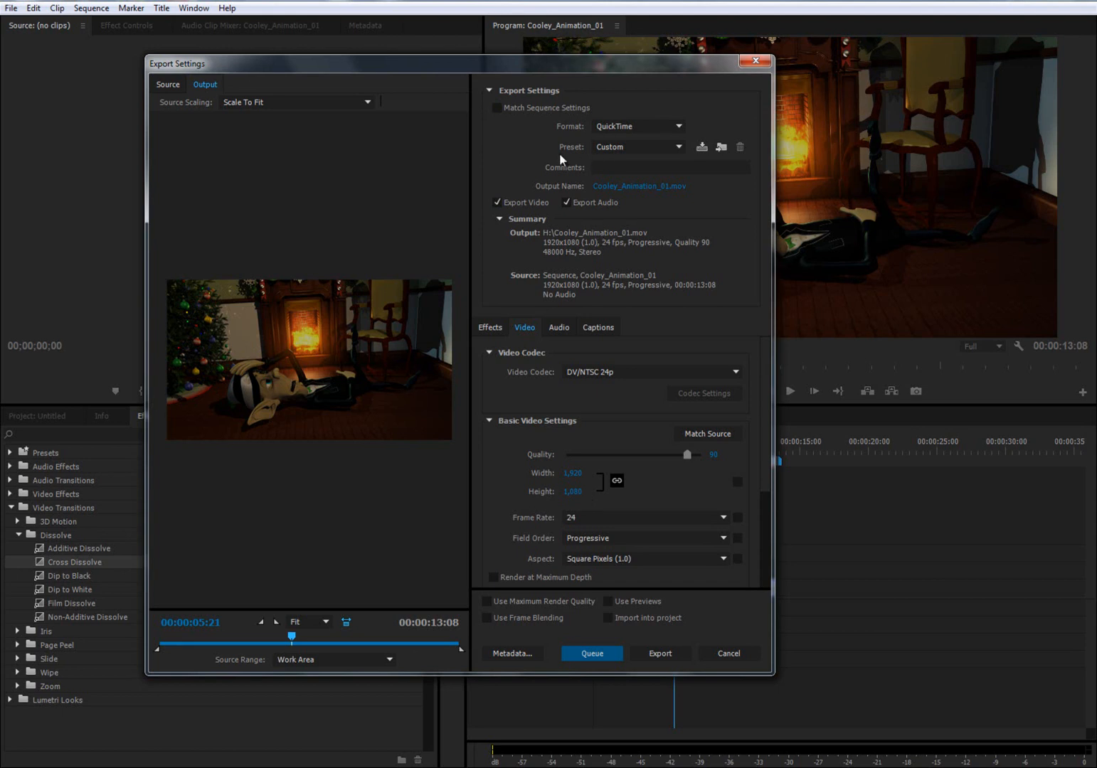
- Raise the export quality to 100 and keep the field order Progressive
{"action": "left_click", "coordinate": [681, 145]}
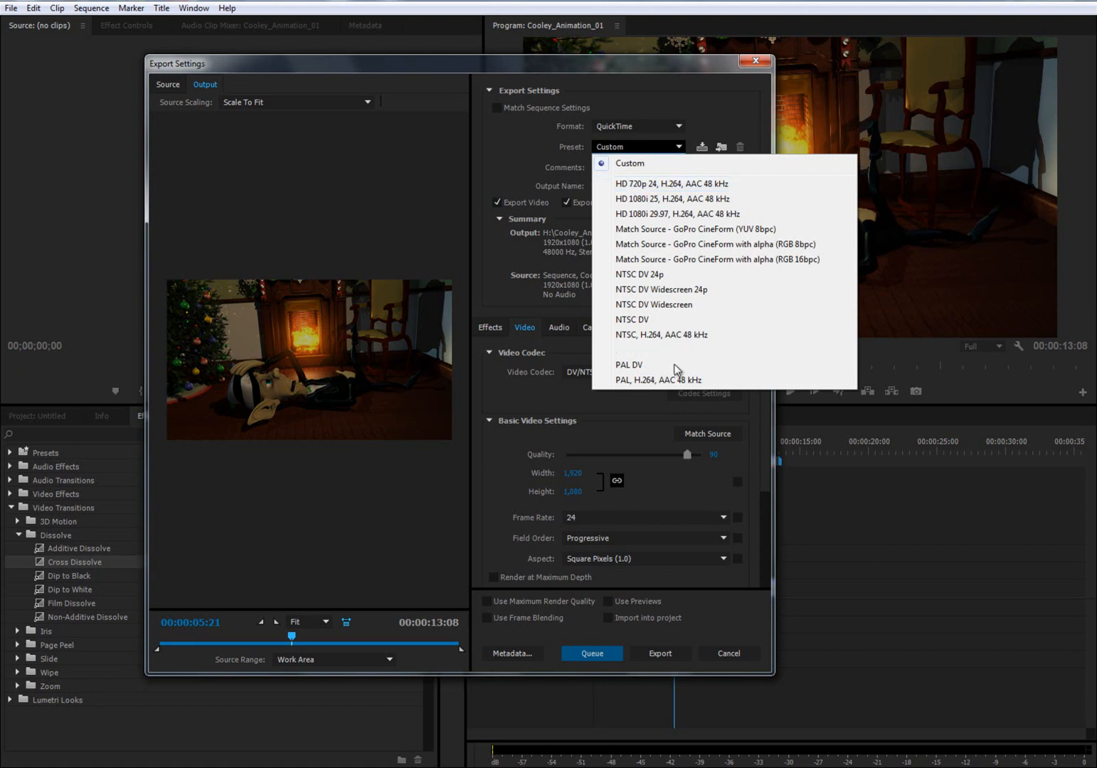
{"action": "left_click", "coordinate": [744, 435]}
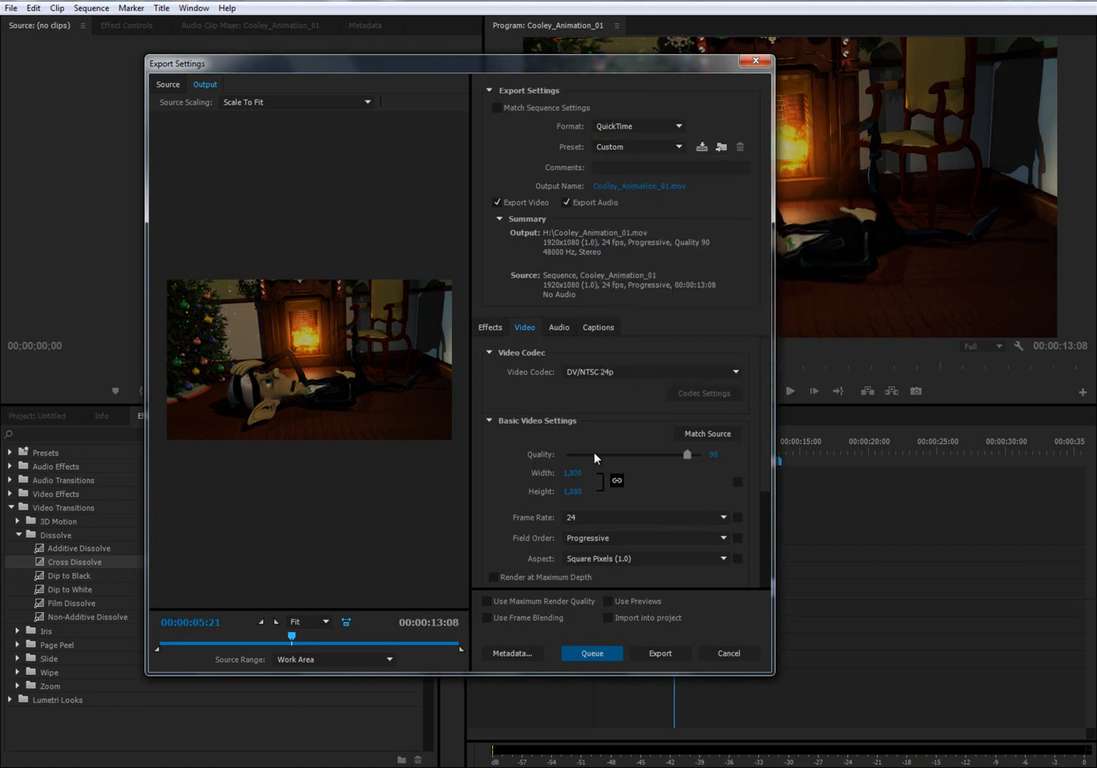
{"action": "left_click_drag", "start_coordinate": [680, 454], "coordinate": [697, 455]}
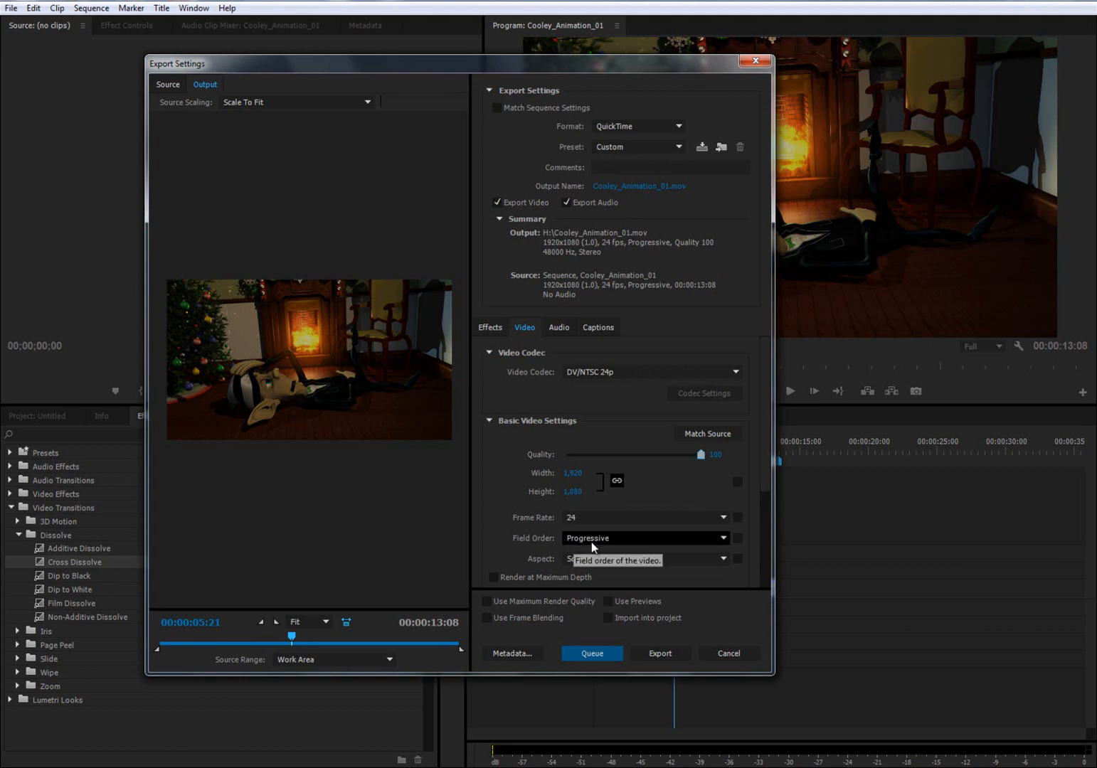
{"action": "left_click", "coordinate": [644, 538]}
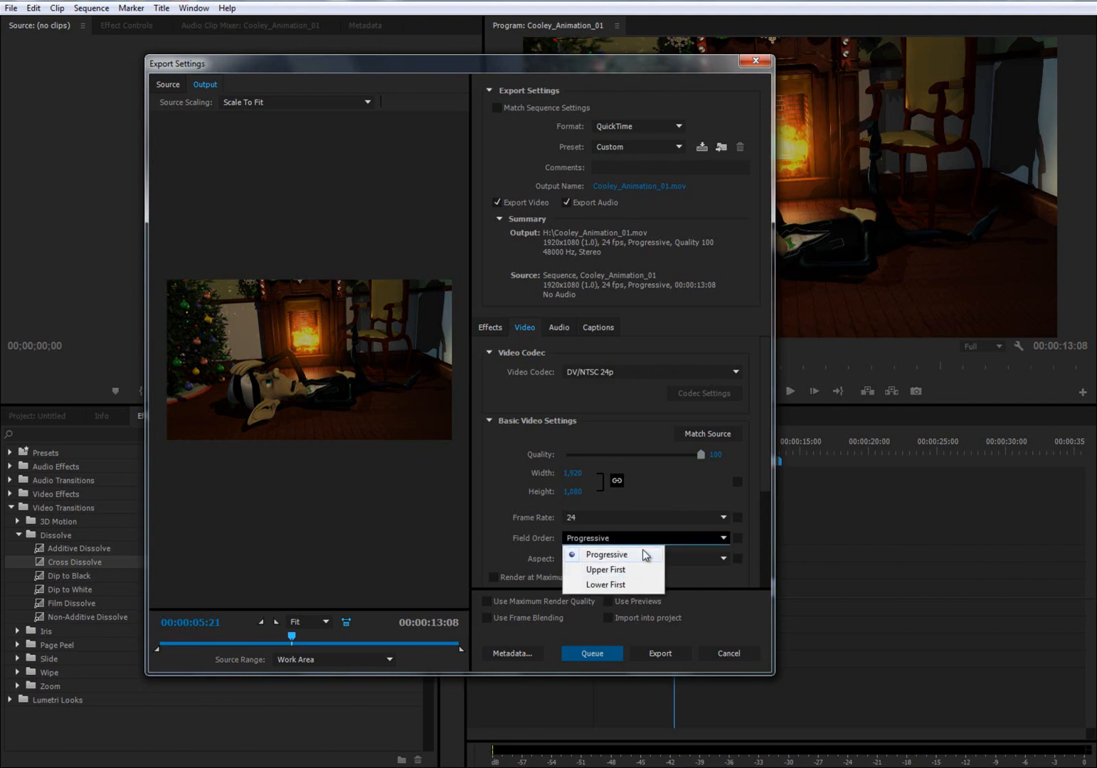
{"action": "left_click", "coordinate": [754, 464]}
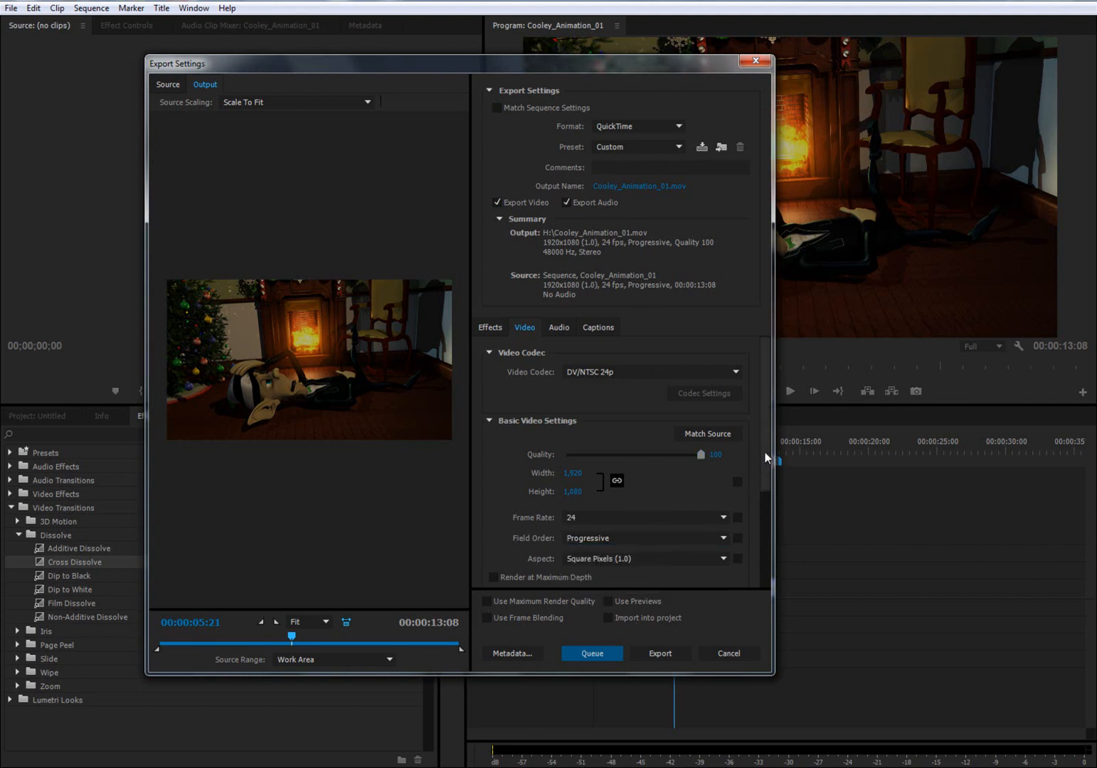
- Review the audio export settings and exclude audio from the export
{"action": "left_click", "coordinate": [556, 325]}
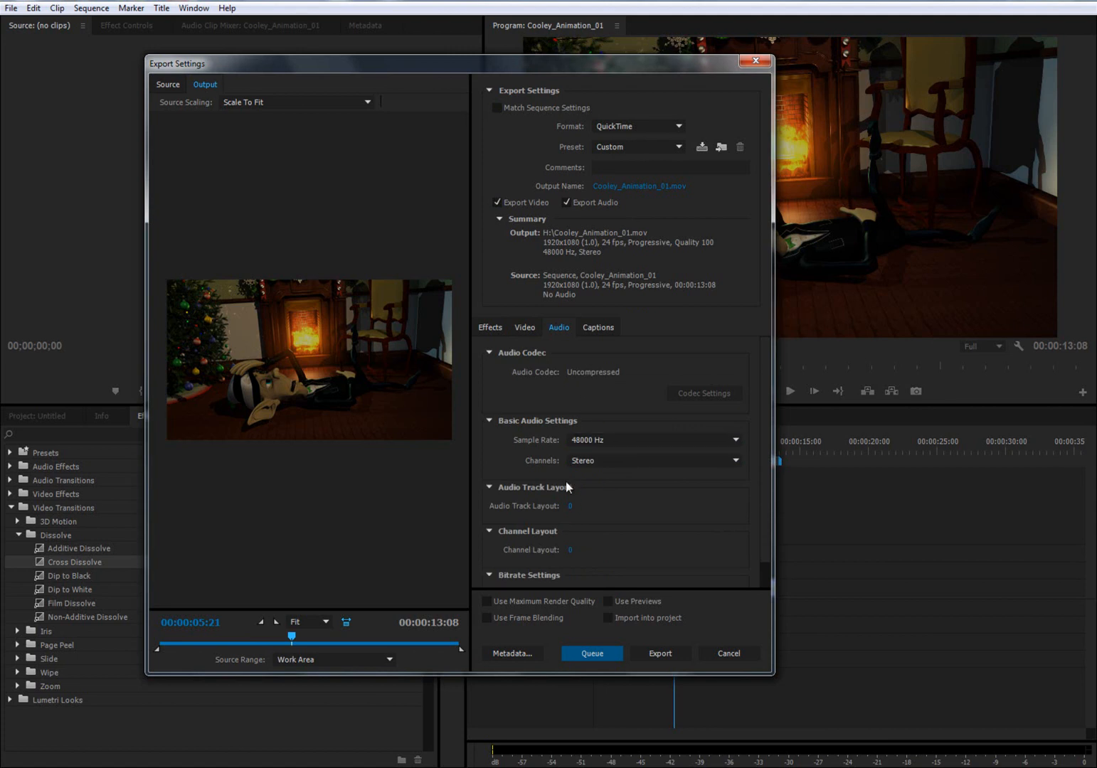
{"action": "left_click", "coordinate": [523, 327]}
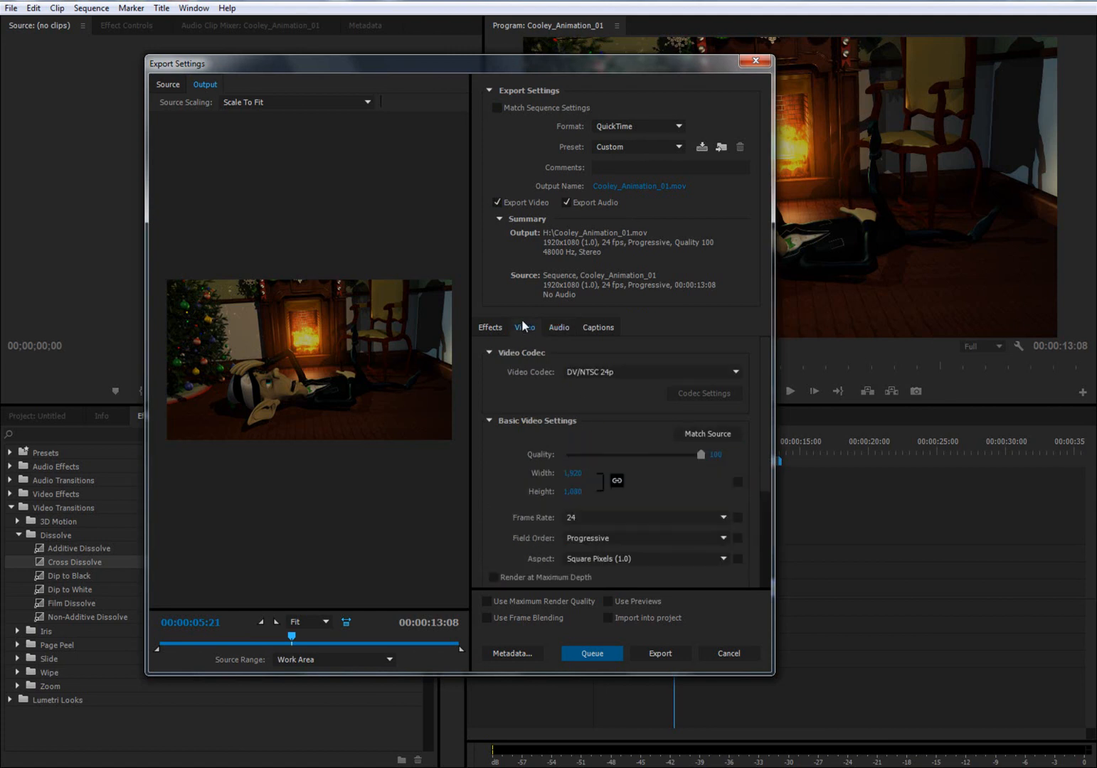
{"action": "left_click", "coordinate": [566, 202]}
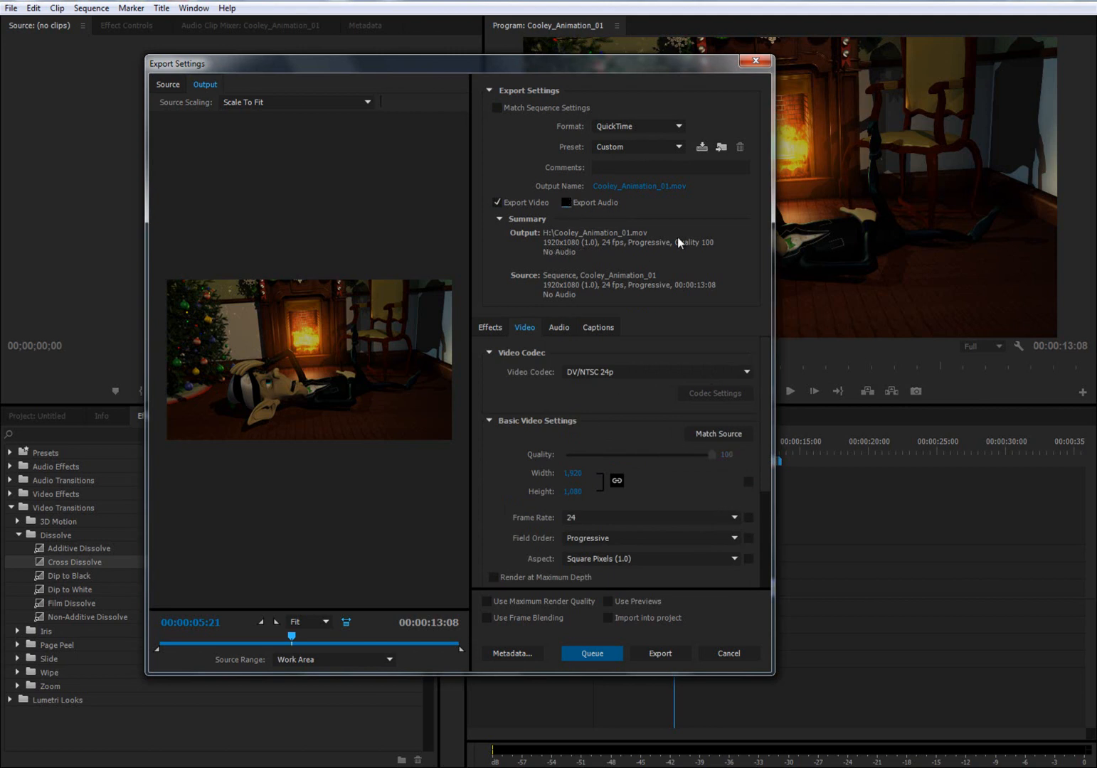
- Set the export's output file to Cooley_Animation_01.mov on the Desktop
{"action": "left_click", "coordinate": [619, 188]}
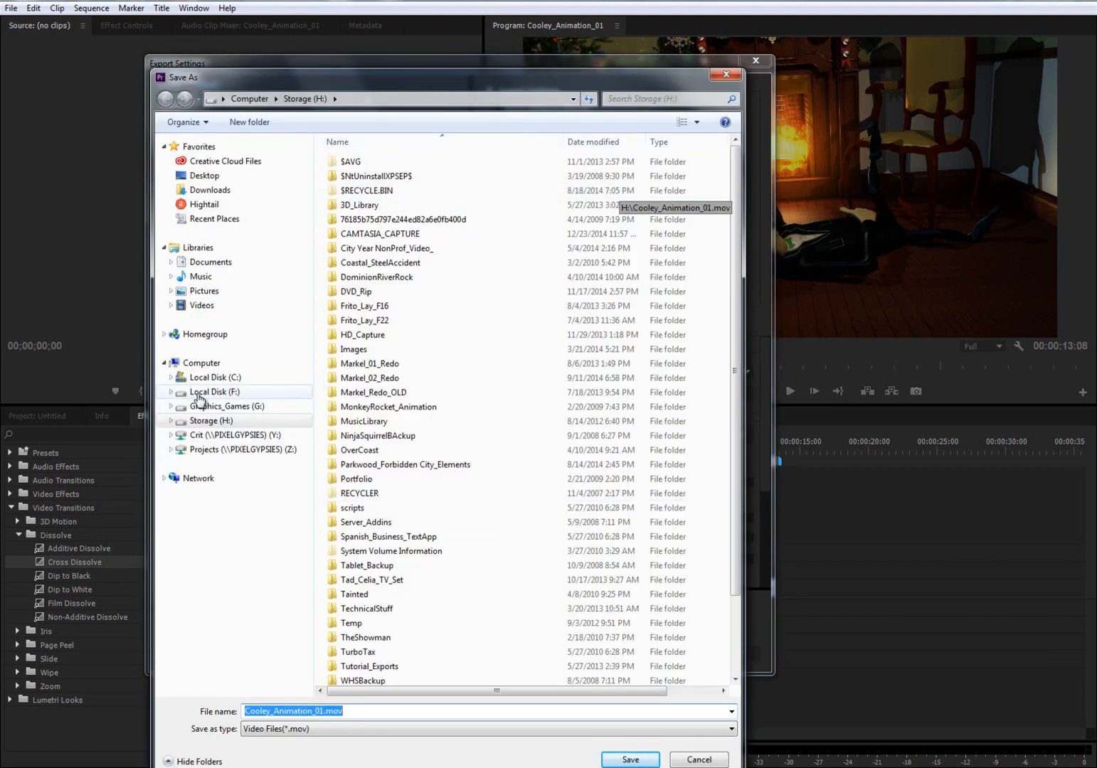
{"action": "left_click", "coordinate": [204, 178]}
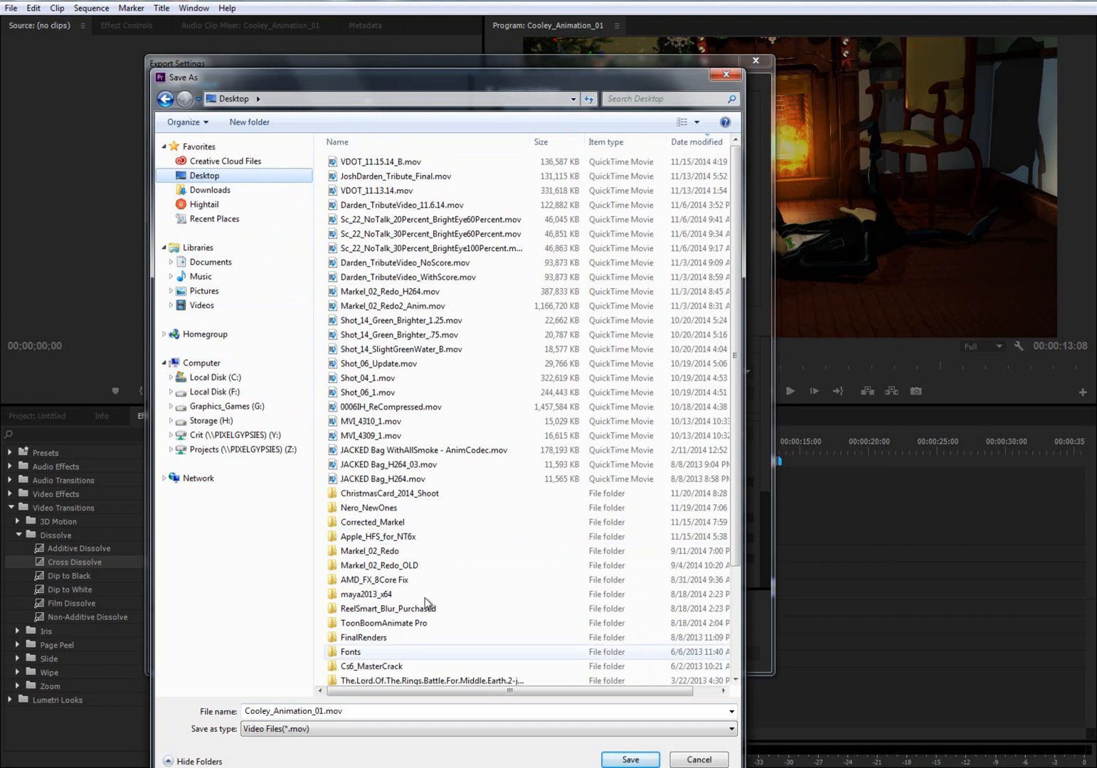
{"action": "left_click", "coordinate": [601, 759]}
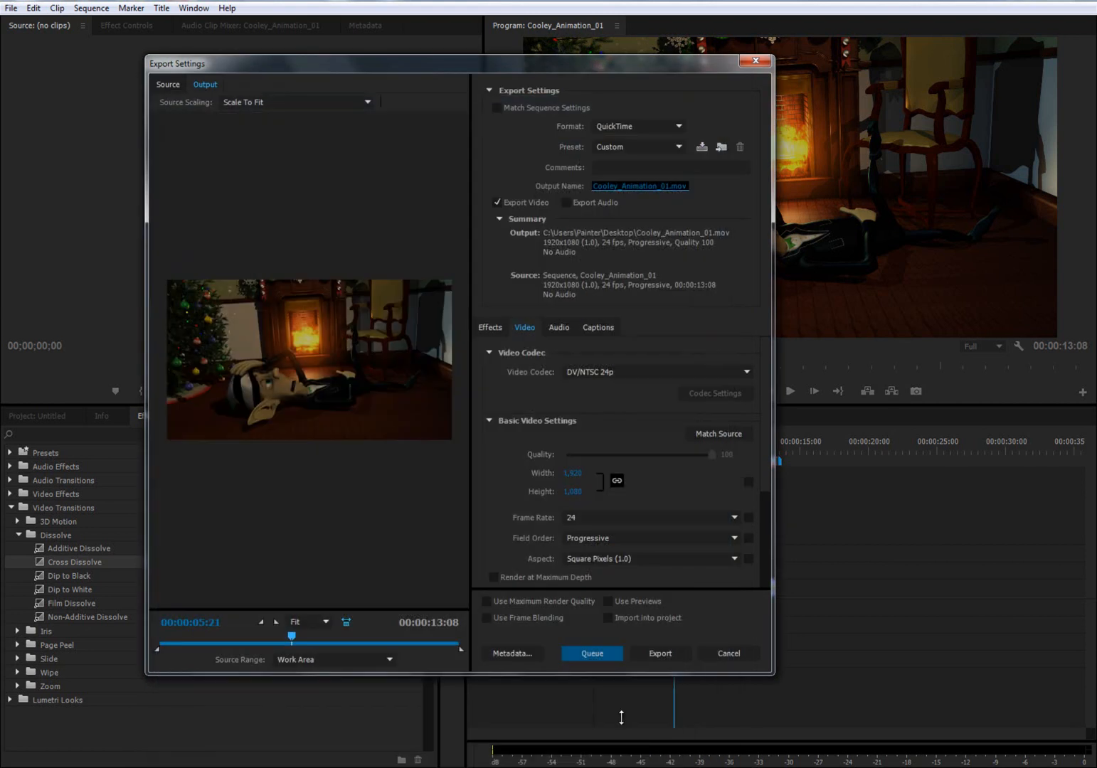
{"action": "left_click", "coordinate": [601, 662]}
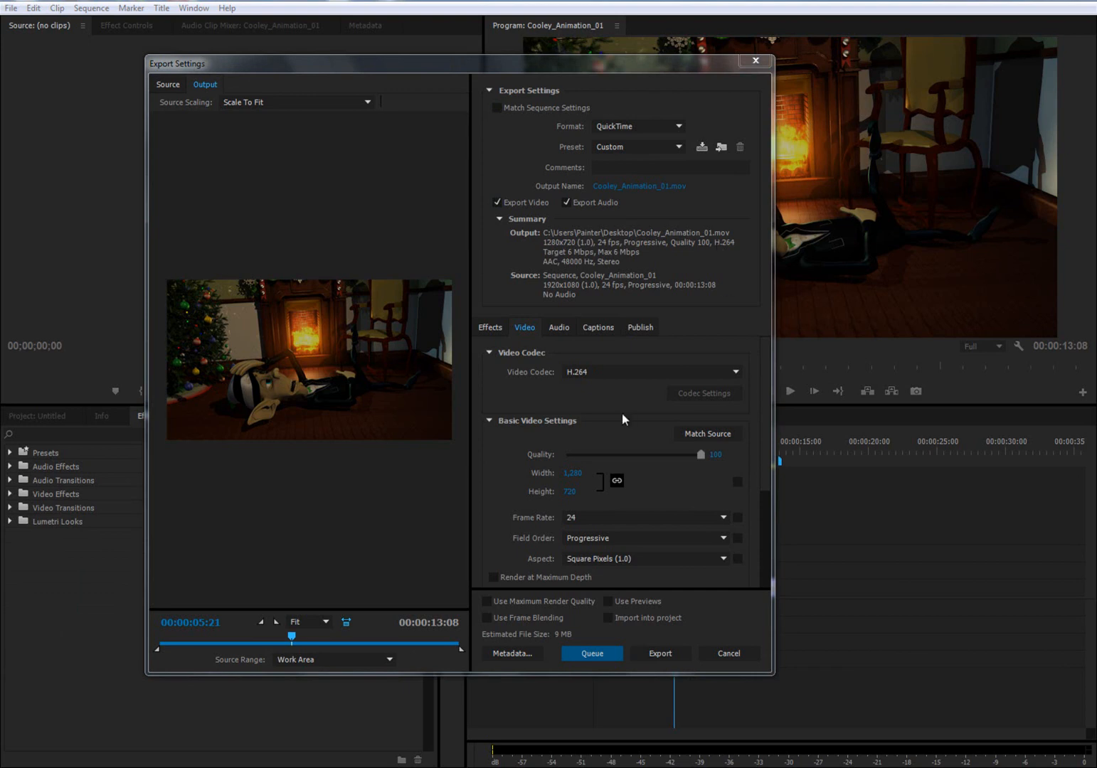
- Match the video settings to the source, keep the H.264 codec, and export the QuickTime movie
{"action": "left_click", "coordinate": [681, 437]}
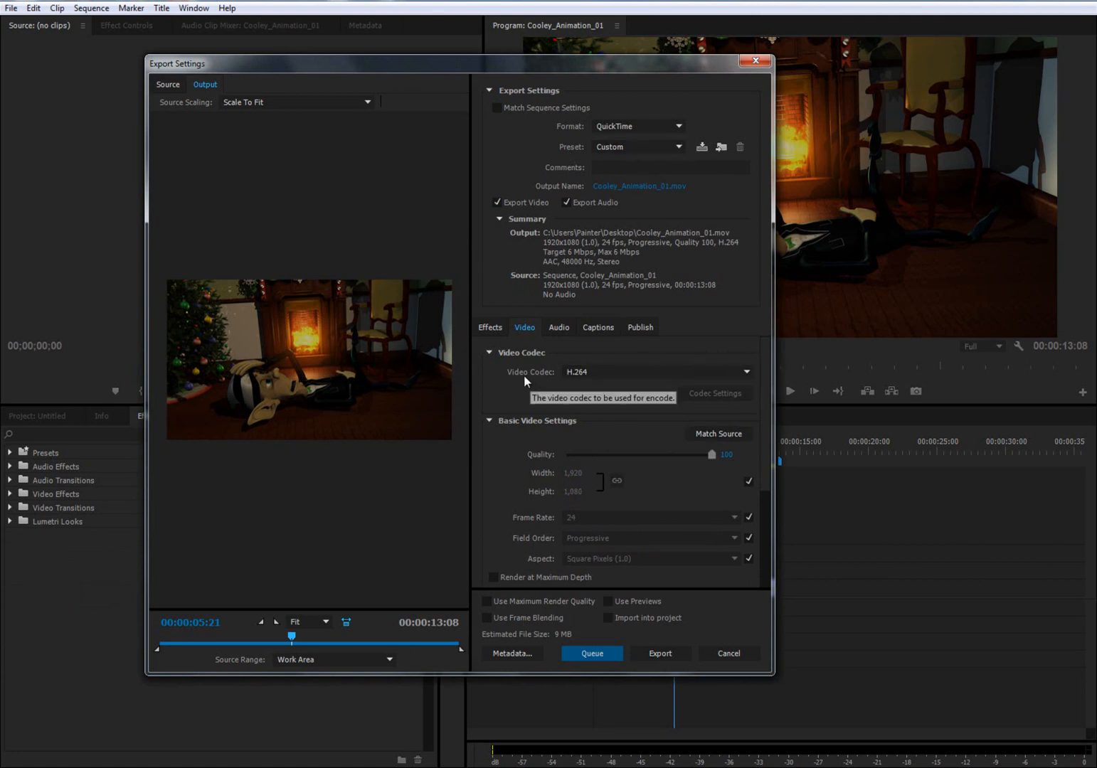
{"action": "left_click", "coordinate": [598, 372]}
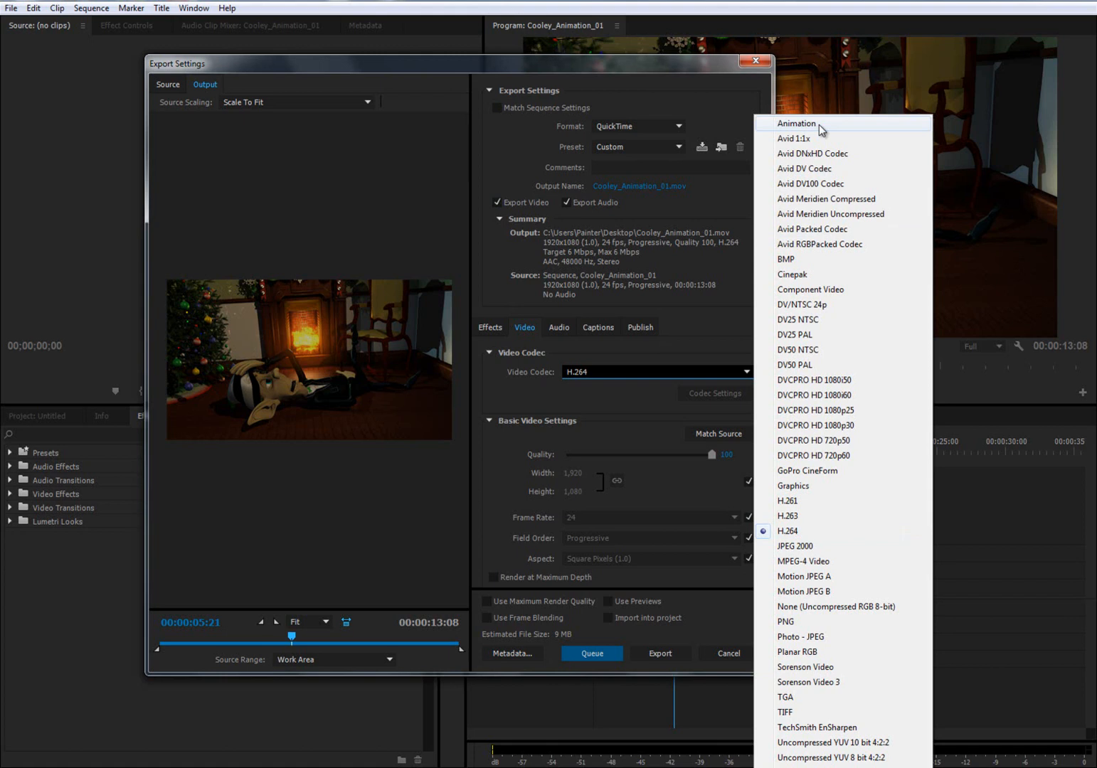
{"action": "left_click", "coordinate": [799, 529]}
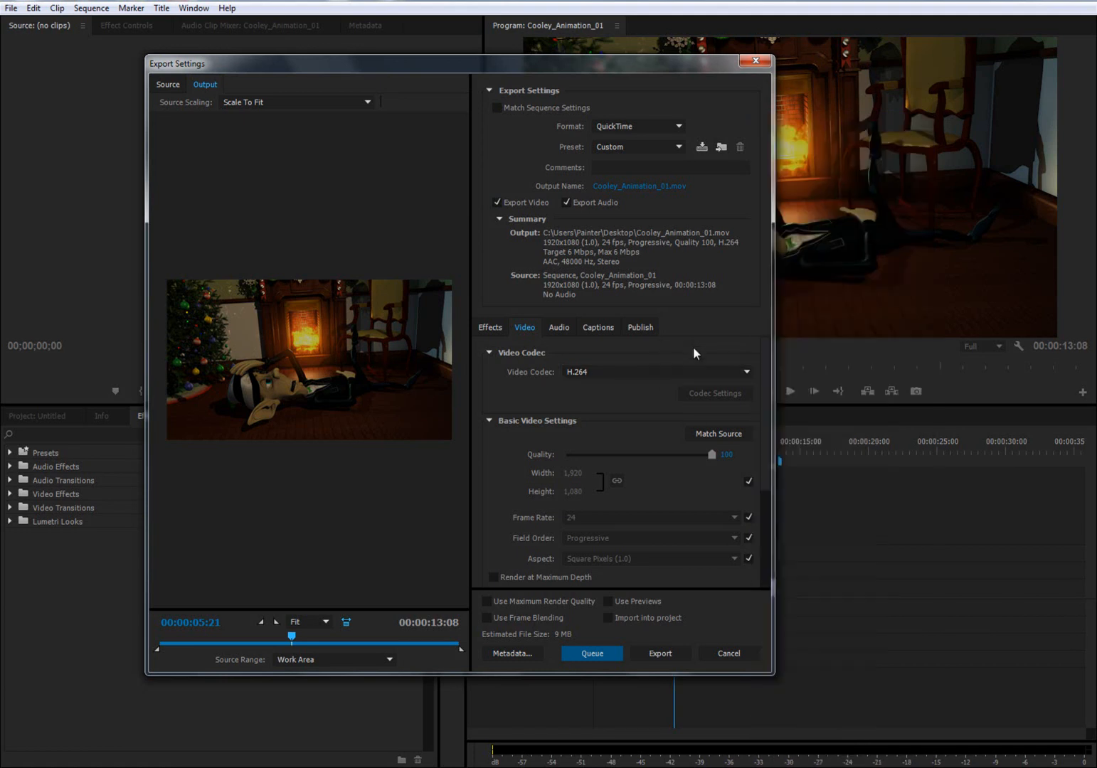
{"action": "left_click", "coordinate": [651, 652]}
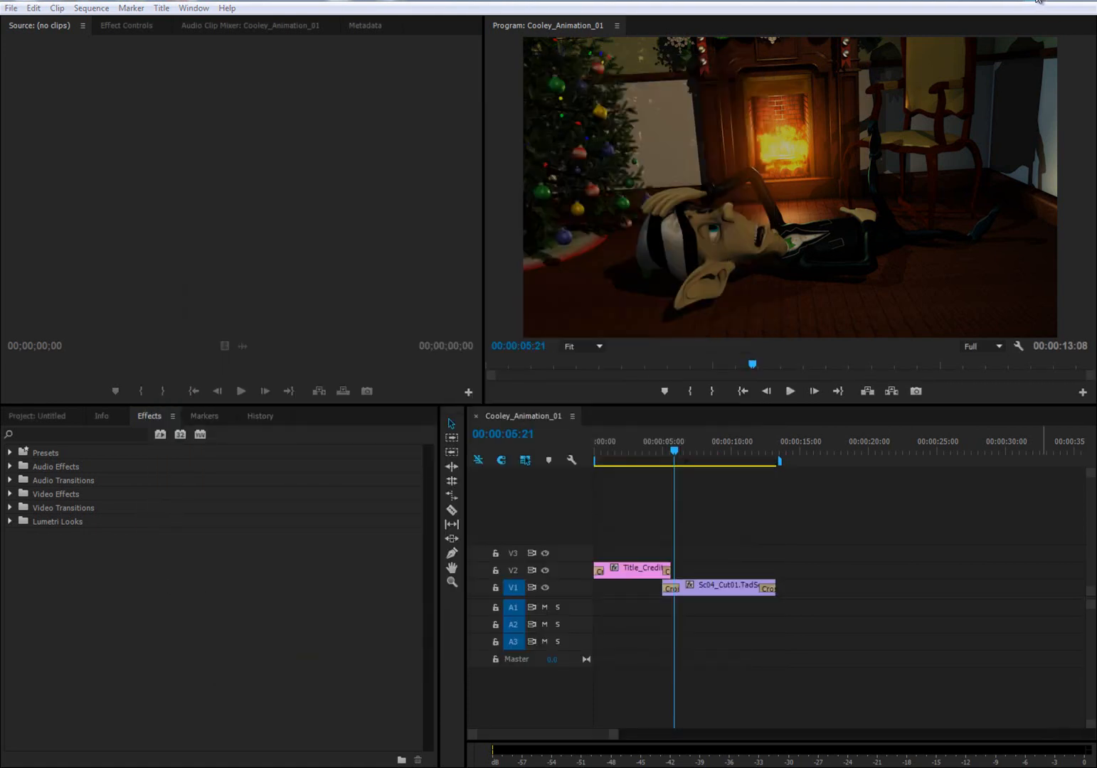
- Switch to the Windows desktop, play the exported Cooley_Animation_01.mov, and close the player
{"action": "left_click", "coordinate": [1038, 1]}
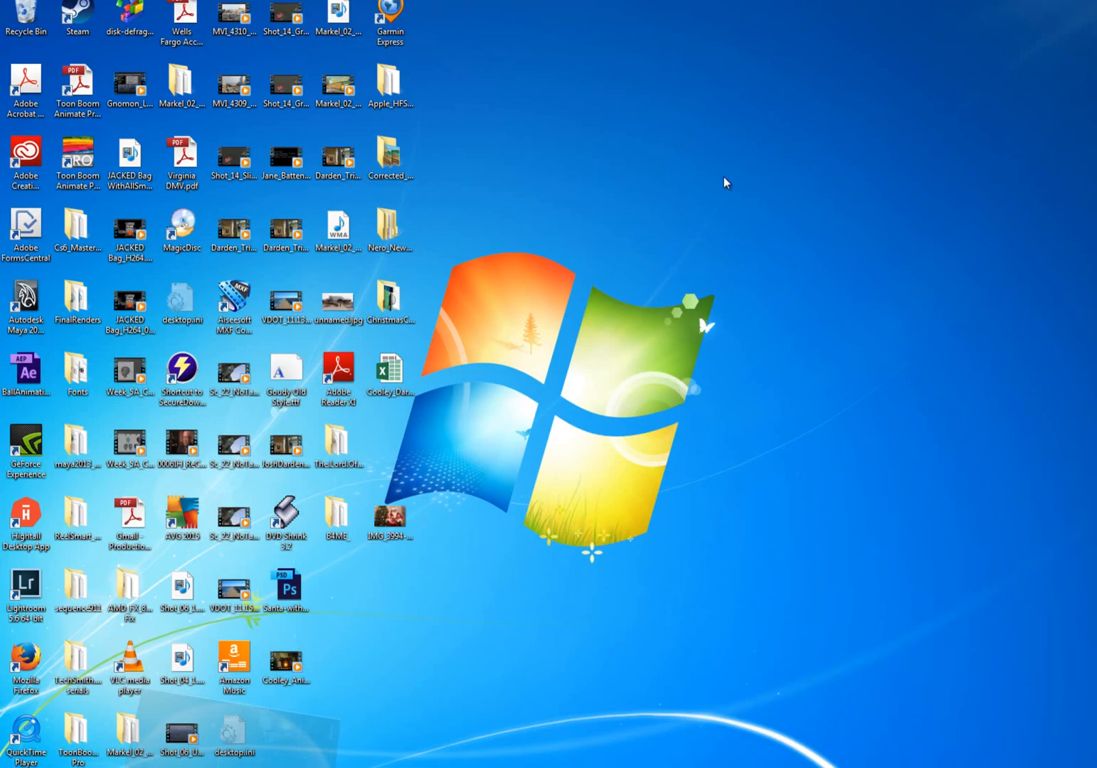
{"action": "left_click", "coordinate": [282, 673]}
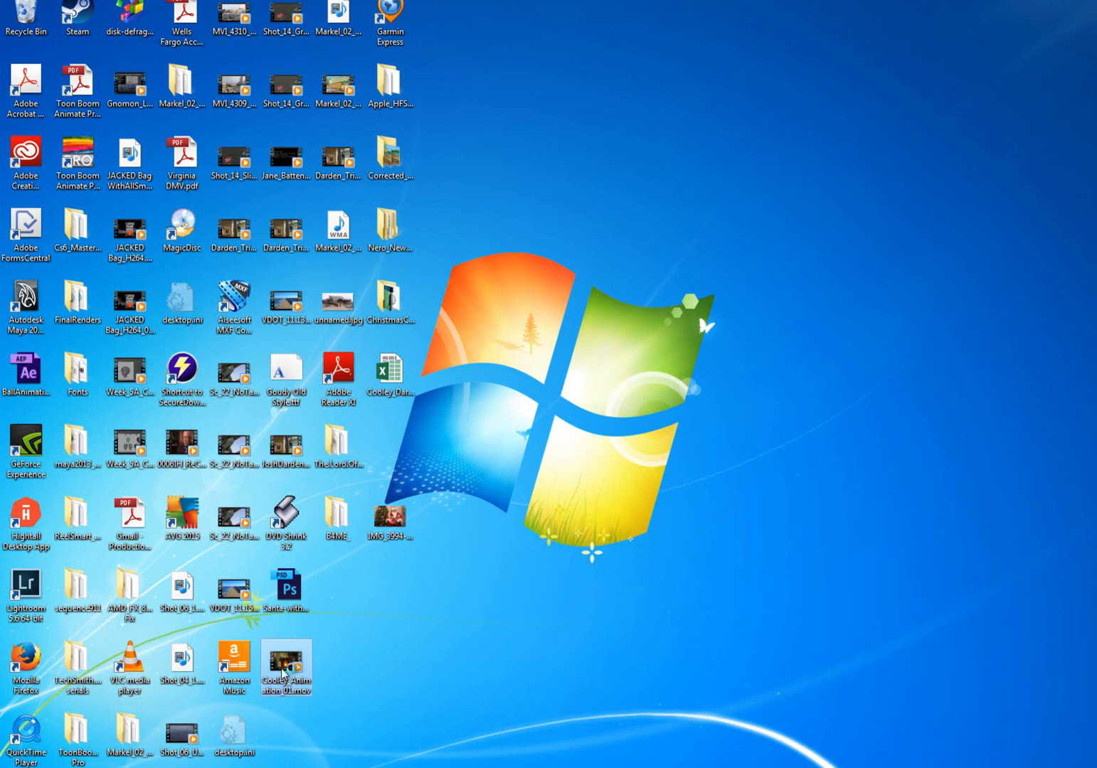
{"action": "double_click", "coordinate": [283, 673]}
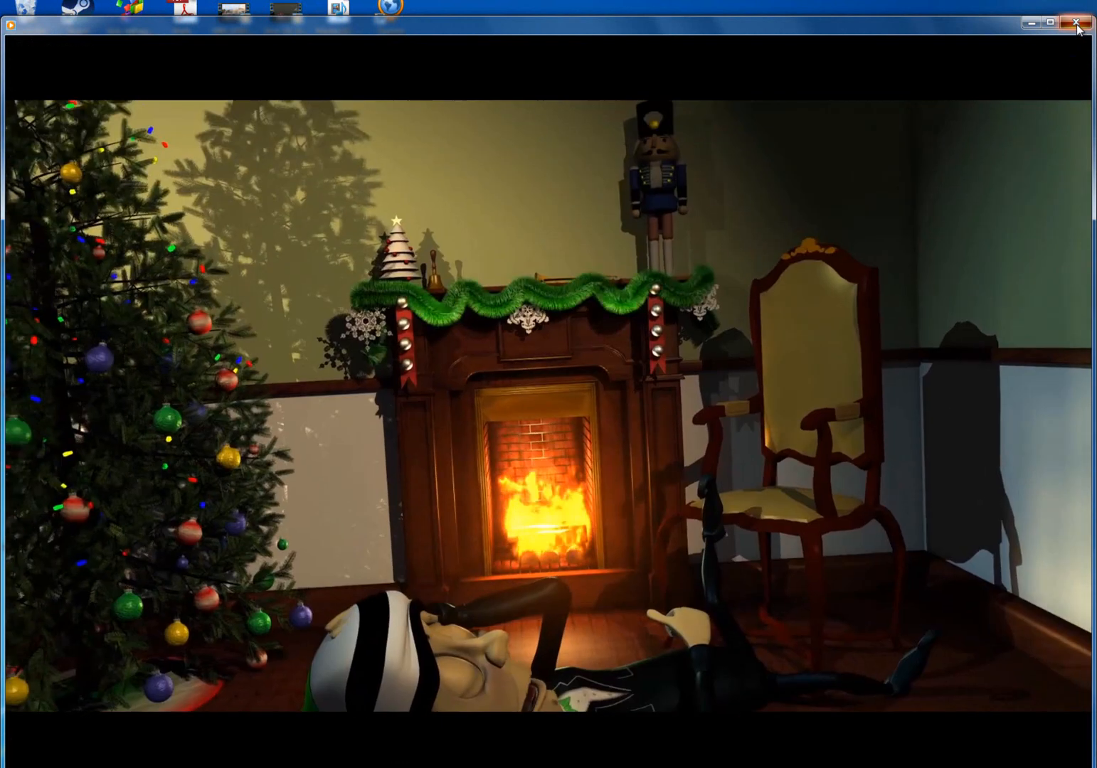
{"action": "left_click", "coordinate": [1077, 24]}
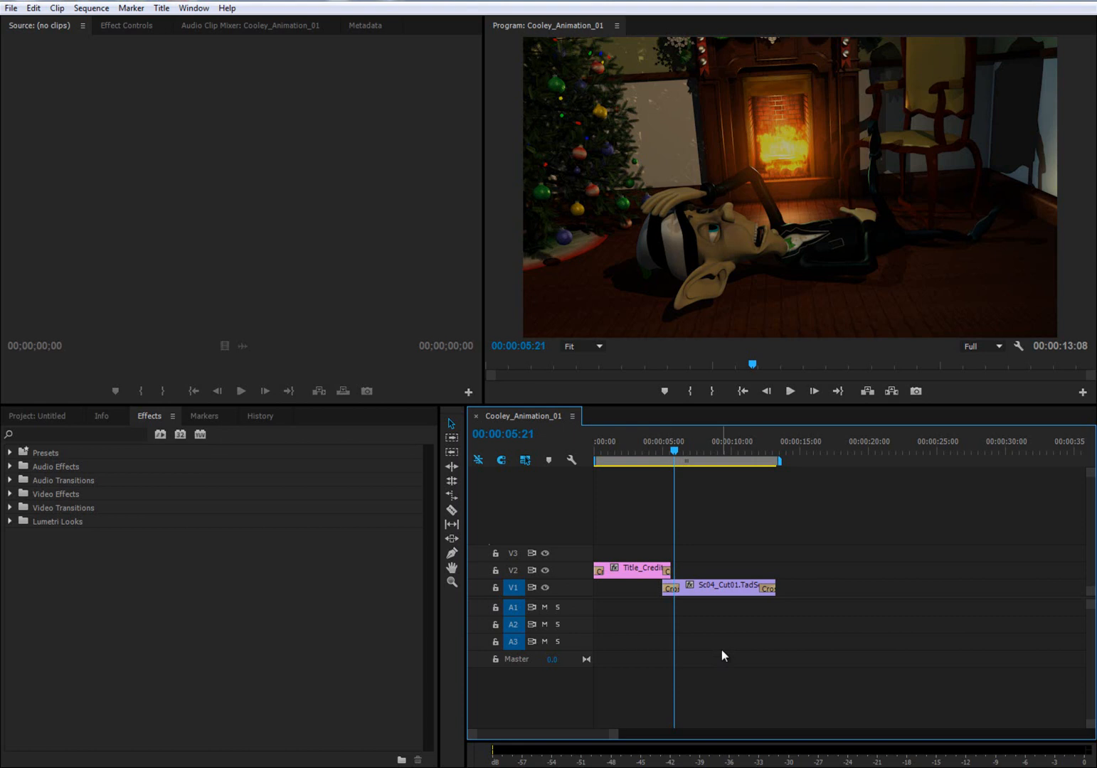
{"action": "left_click", "coordinate": [11, 9]}
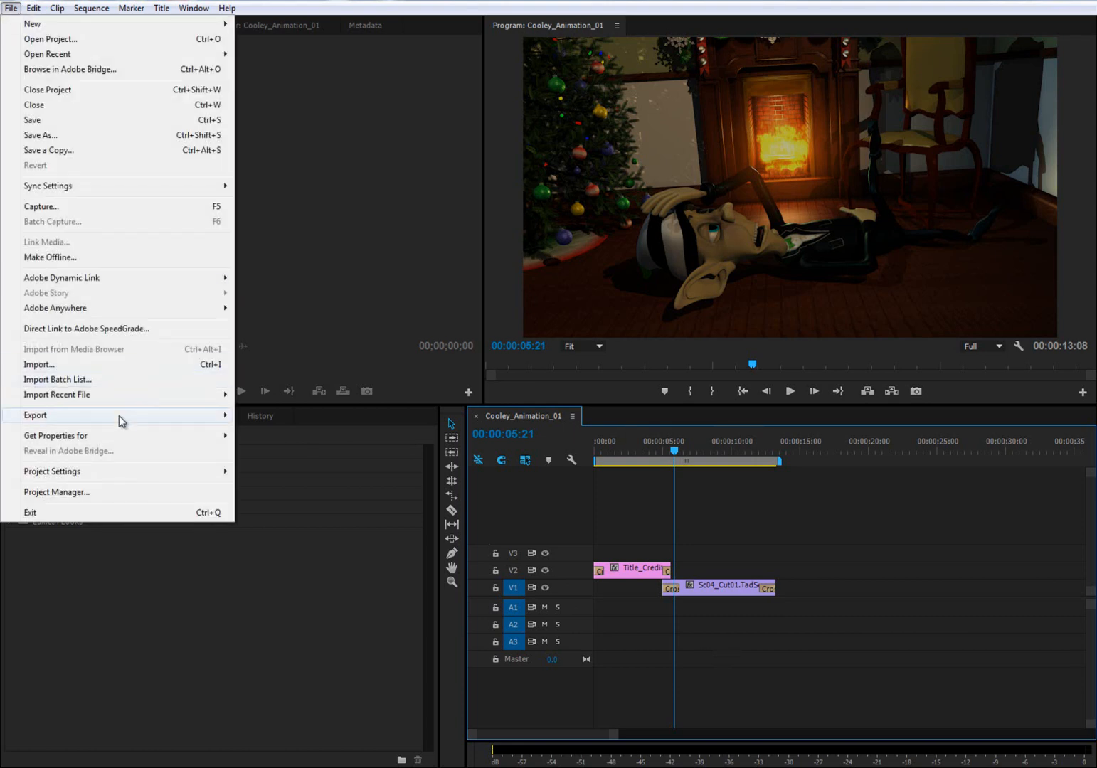
{"action": "mouse_move", "coordinate": [118, 419]}
{"action": "left_click", "coordinate": [710, 548]}
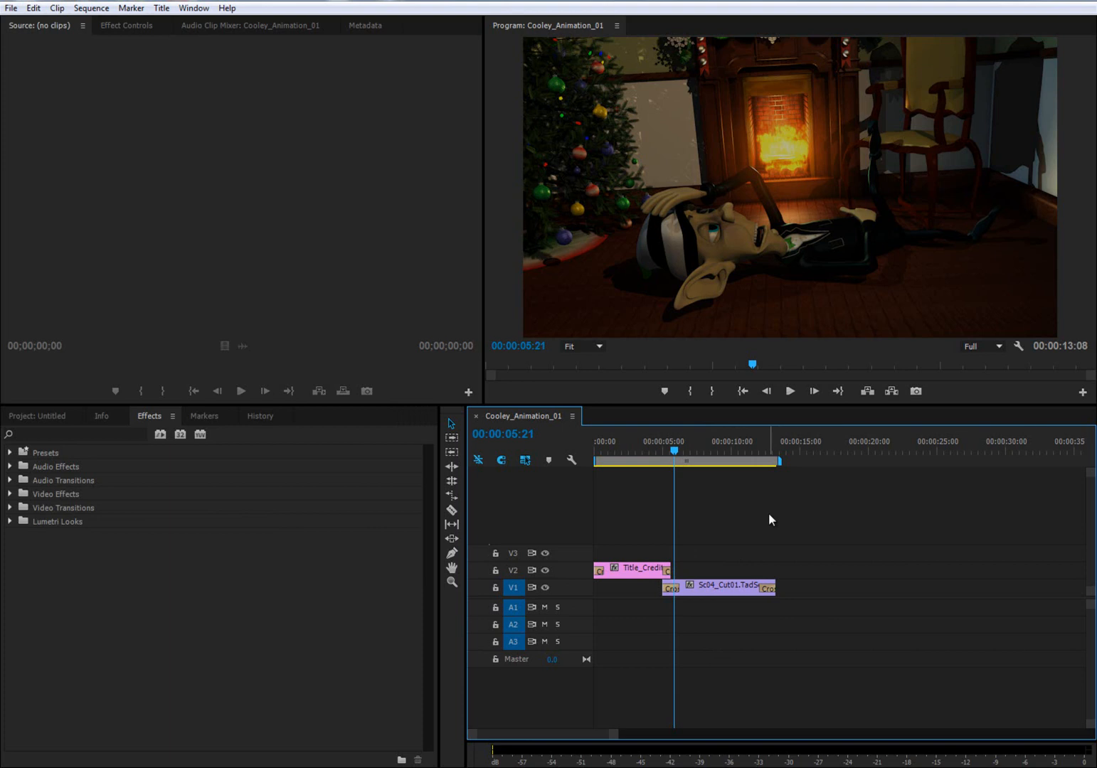
{"action": "left_click", "coordinate": [281, 767]}
- Reopen the media export settings and choose the Windows Media format with the HD 1080p 24 preset
{"action": "left_click", "coordinate": [10, 8]}
{"action": "mouse_move", "coordinate": [66, 418]}
{"action": "left_click", "coordinate": [290, 419]}
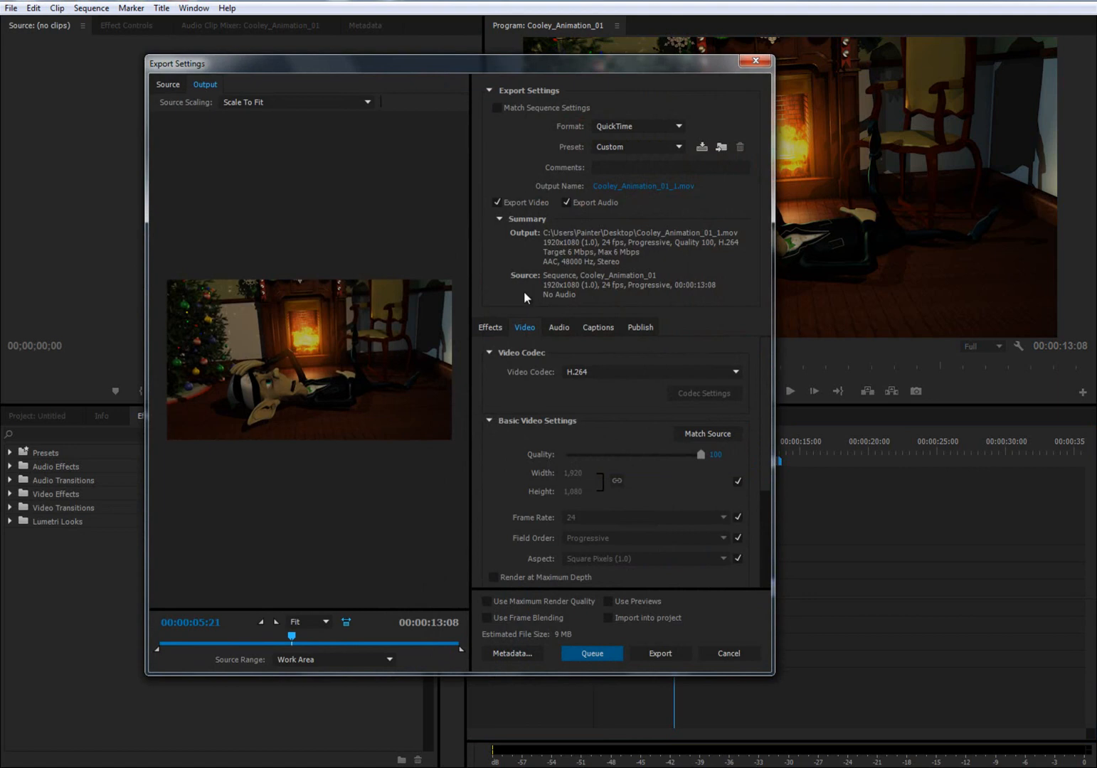
{"action": "left_click", "coordinate": [648, 128]}
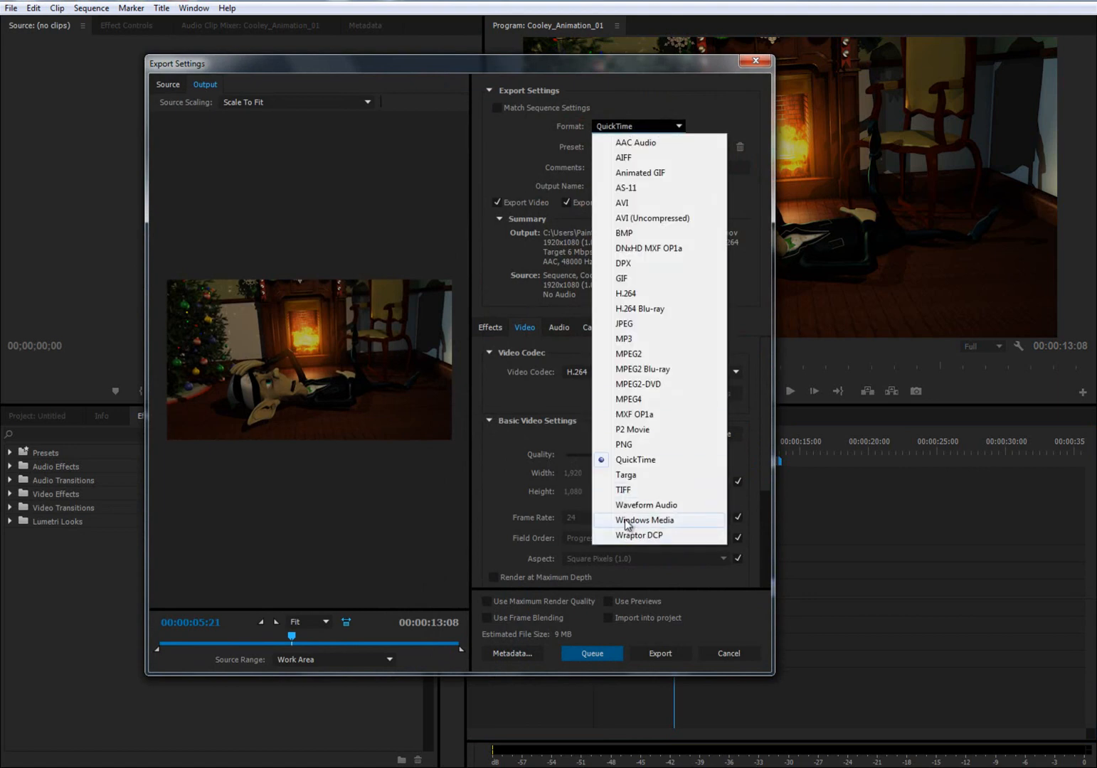
{"action": "left_click", "coordinate": [681, 520]}
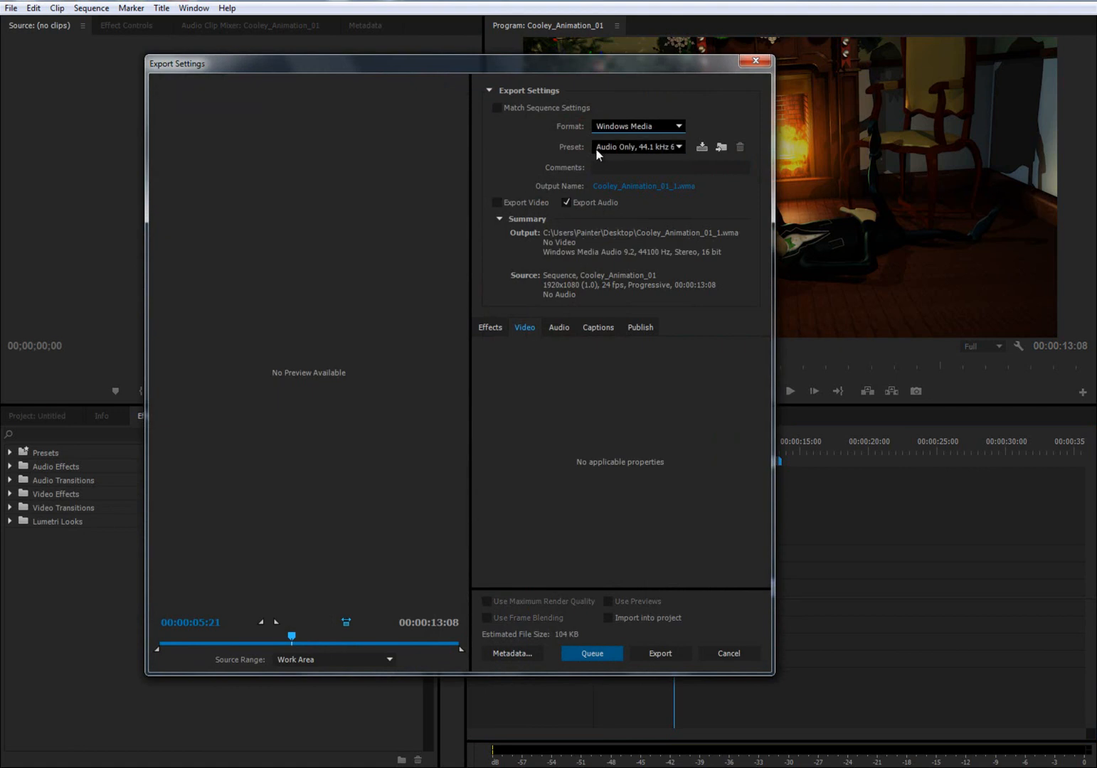
{"action": "left_click", "coordinate": [679, 147]}
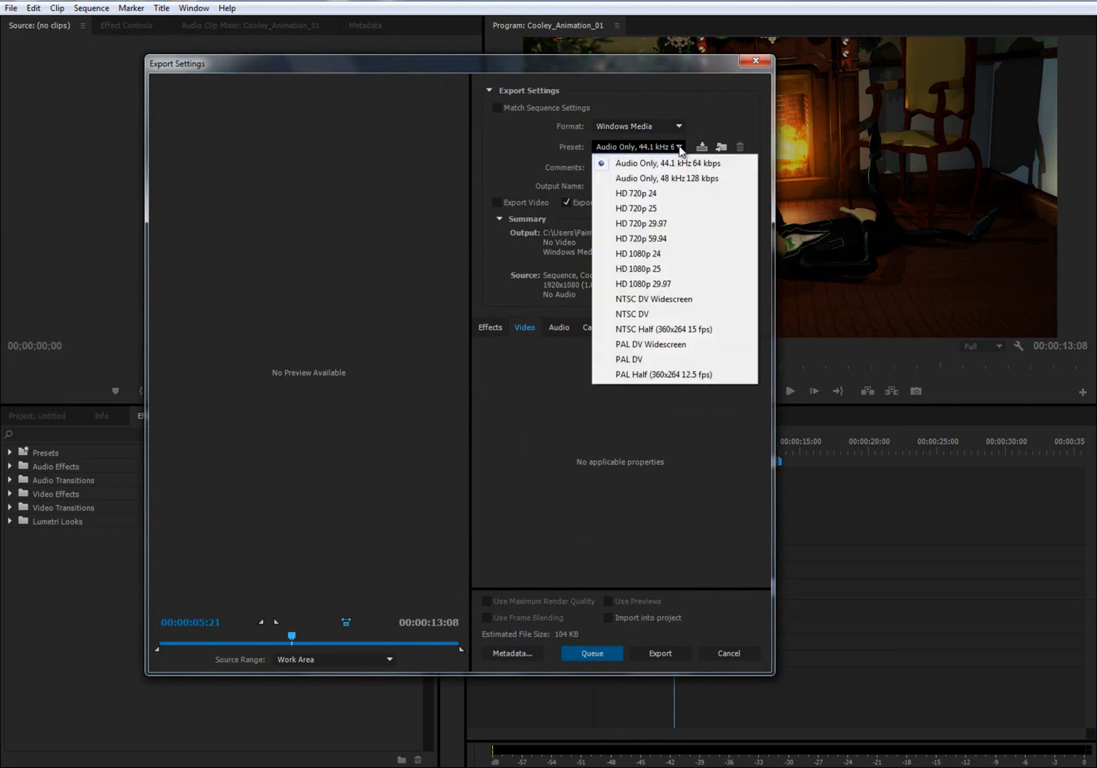
{"action": "left_click", "coordinate": [651, 255]}
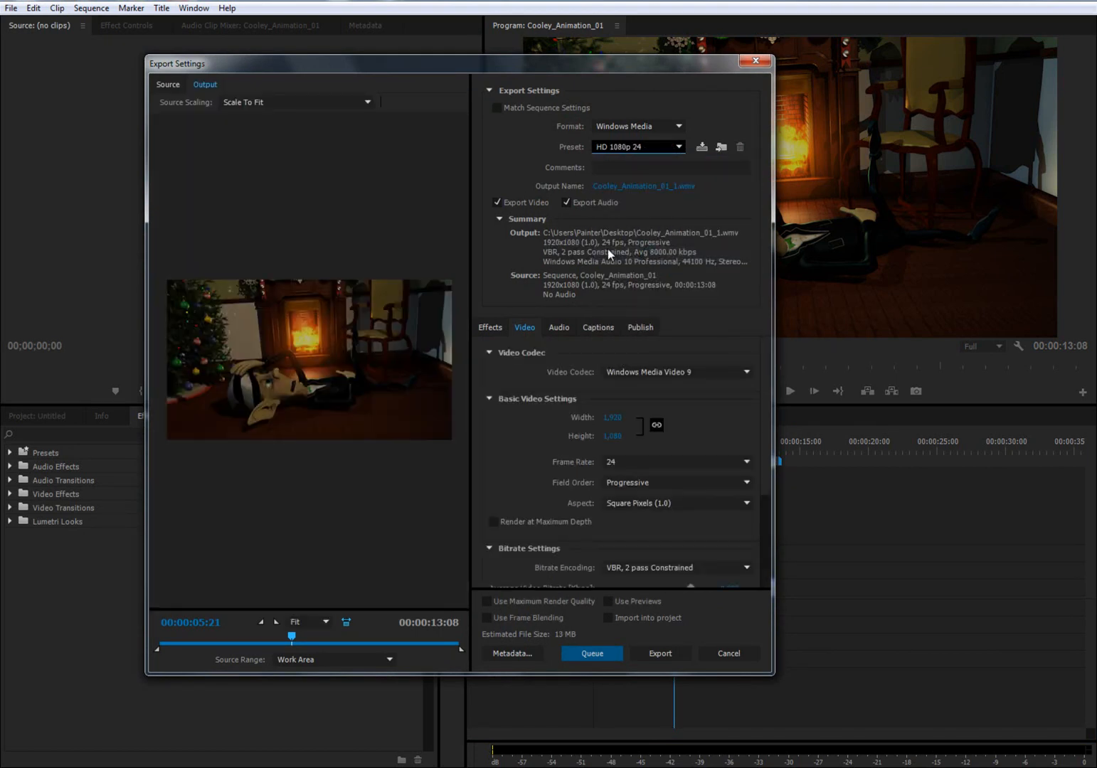